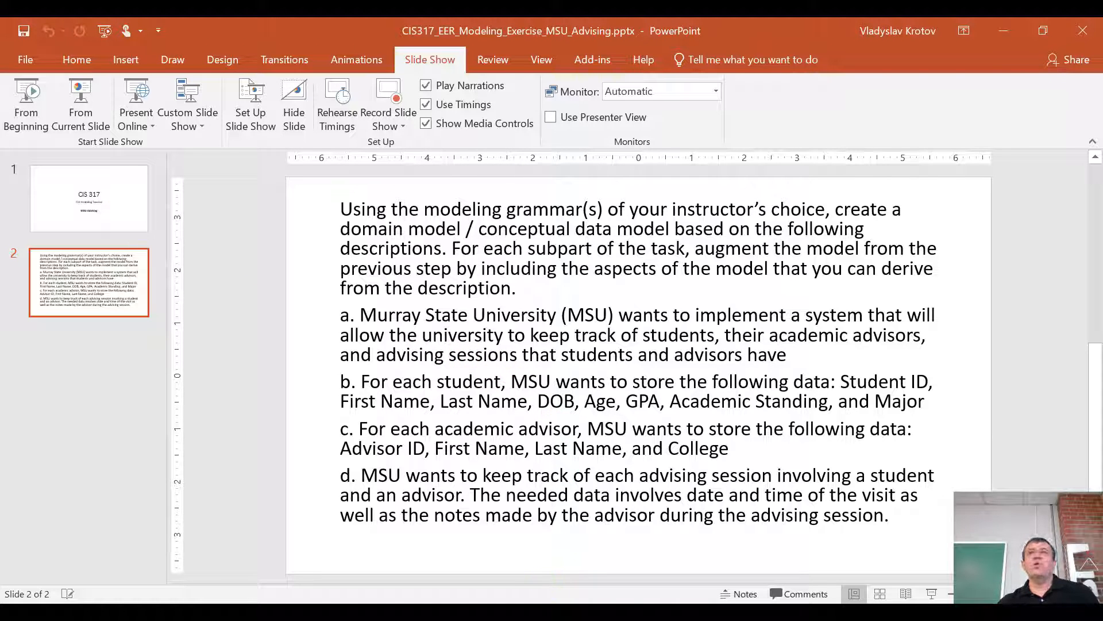
Switch to the Chrome browser and open draw.io in a new tab.
mouse_move(555, 611)
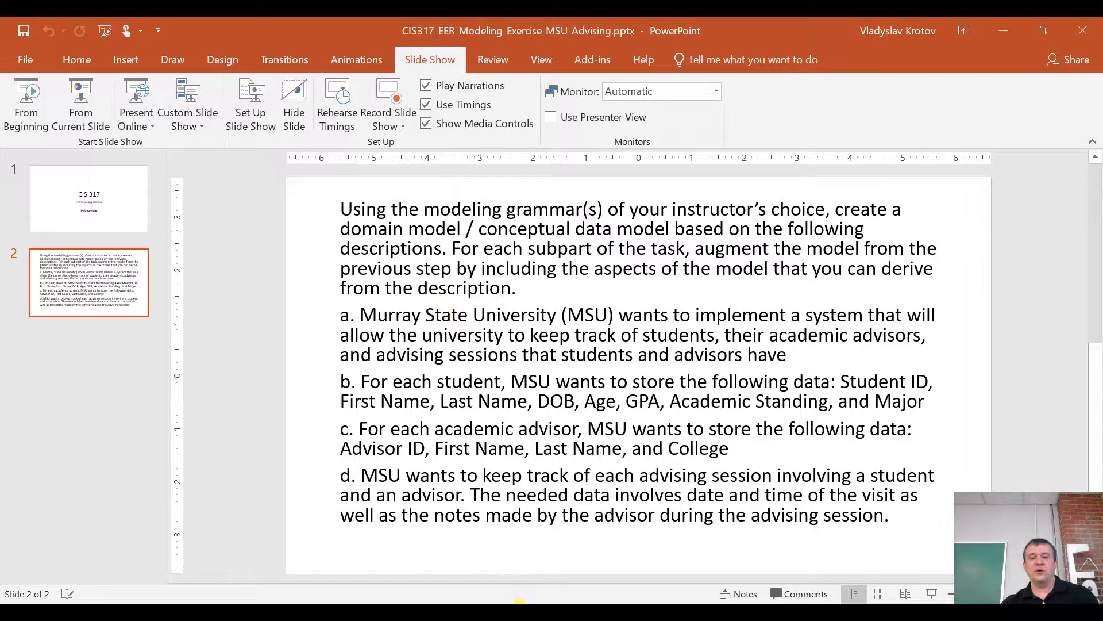
key(alt+Tab)
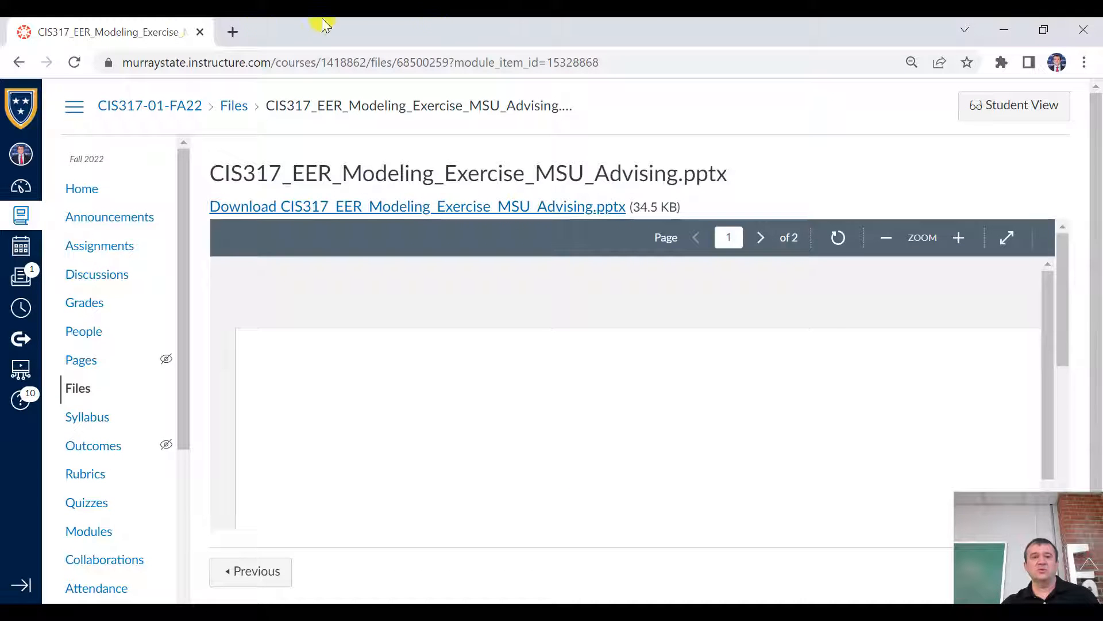
click(228, 33)
text(dra)
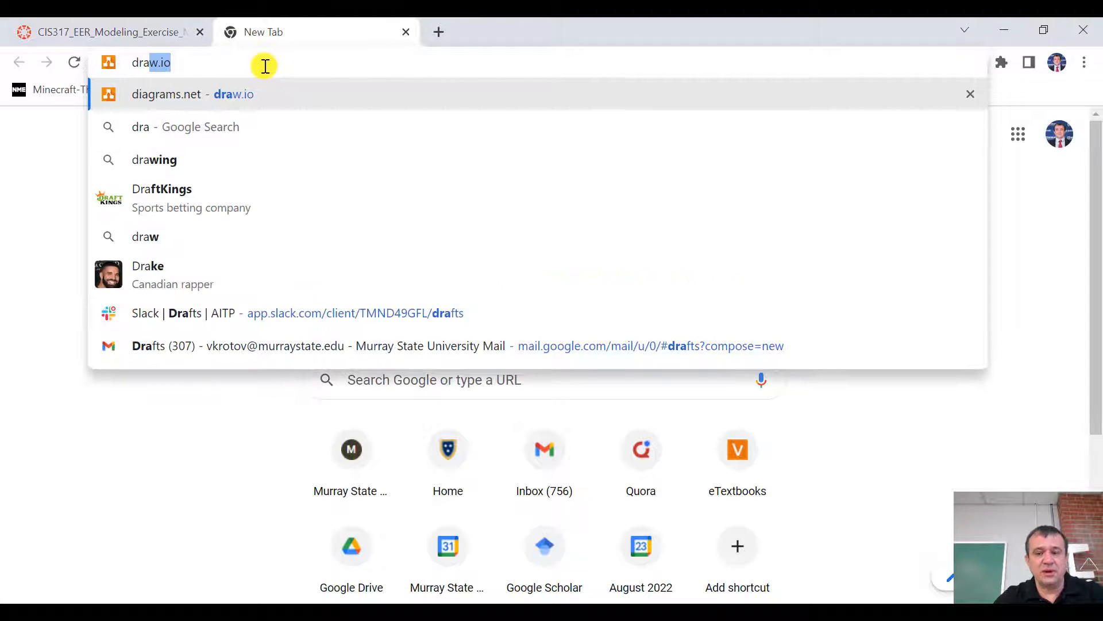
key(Return)
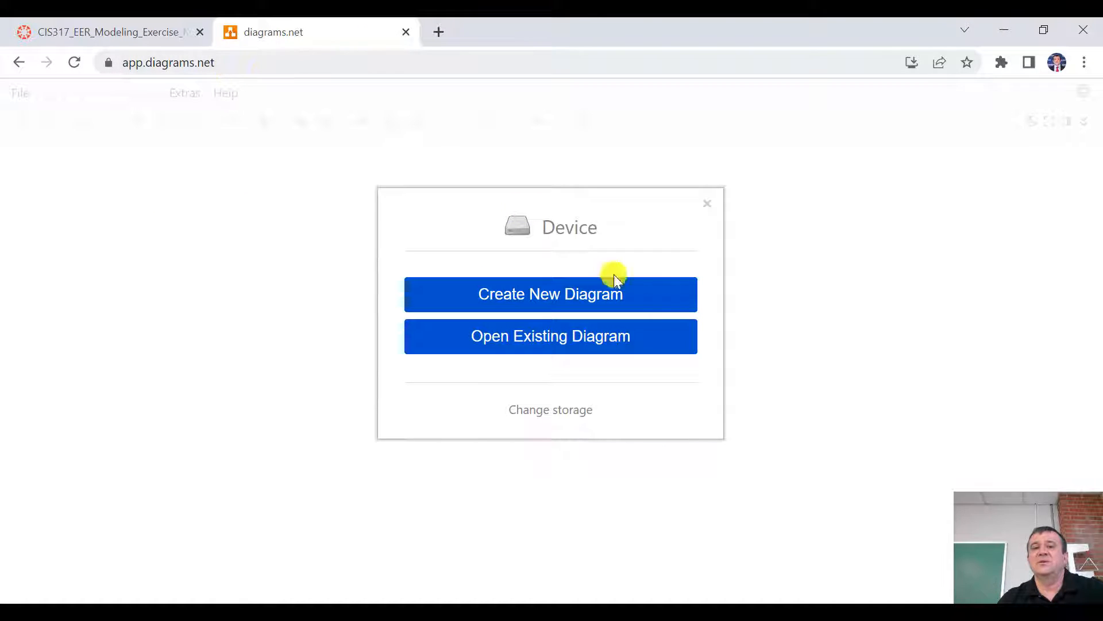
Create a blank diagram and save it as EER_Advising in the EER in Draw.io folder under CIS 317 > Tutorials.
click(654, 294)
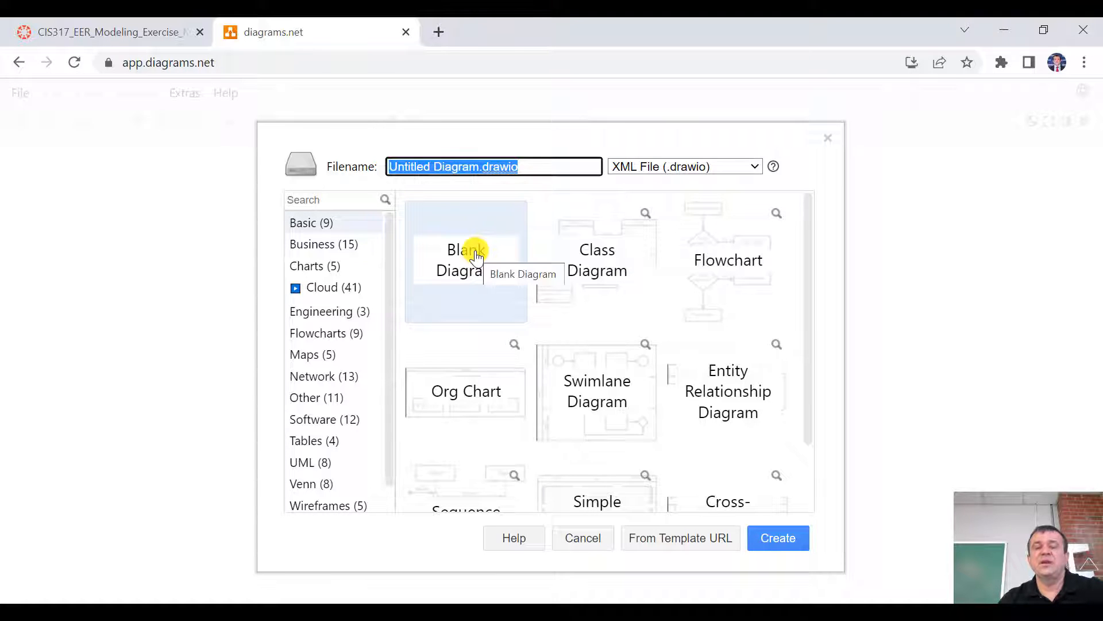
click(793, 533)
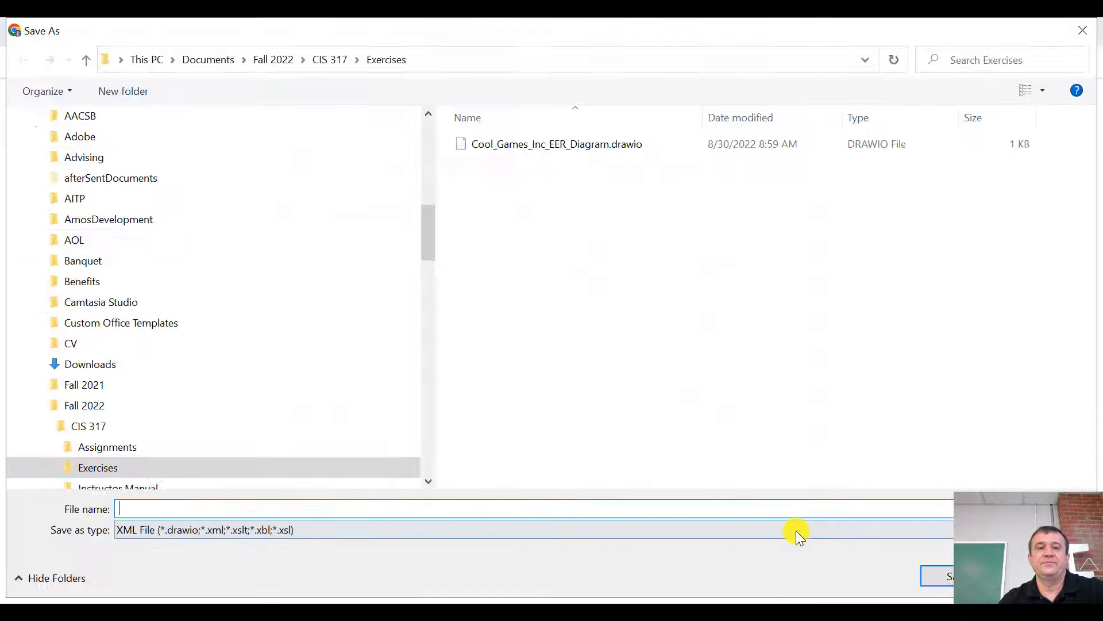
click(348, 62)
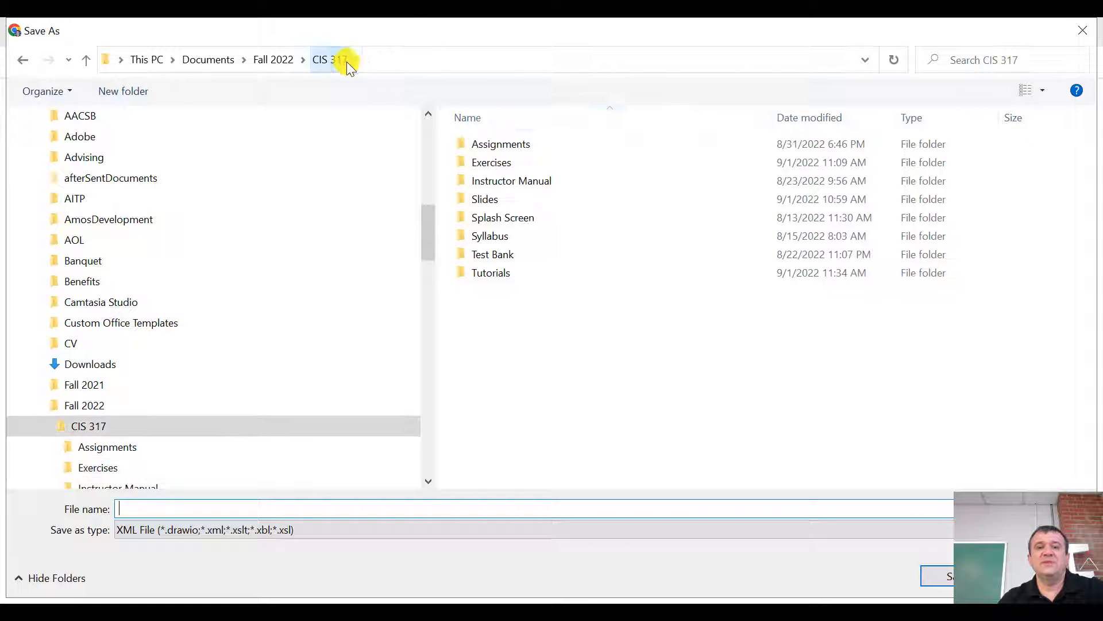
double_click(529, 270)
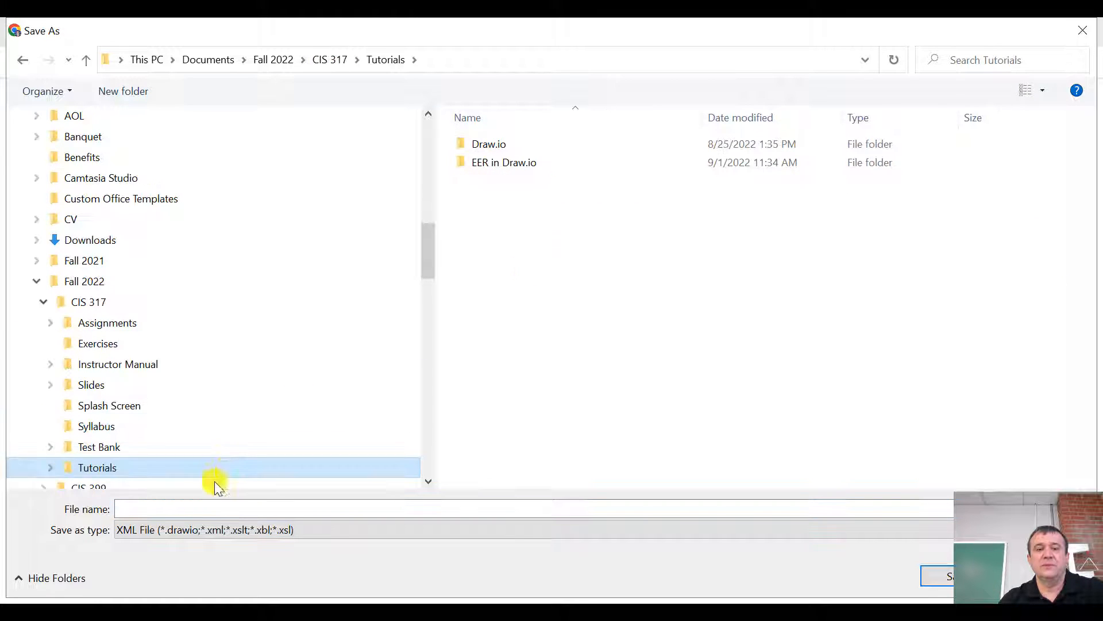
click(215, 510)
text(EER_AD)
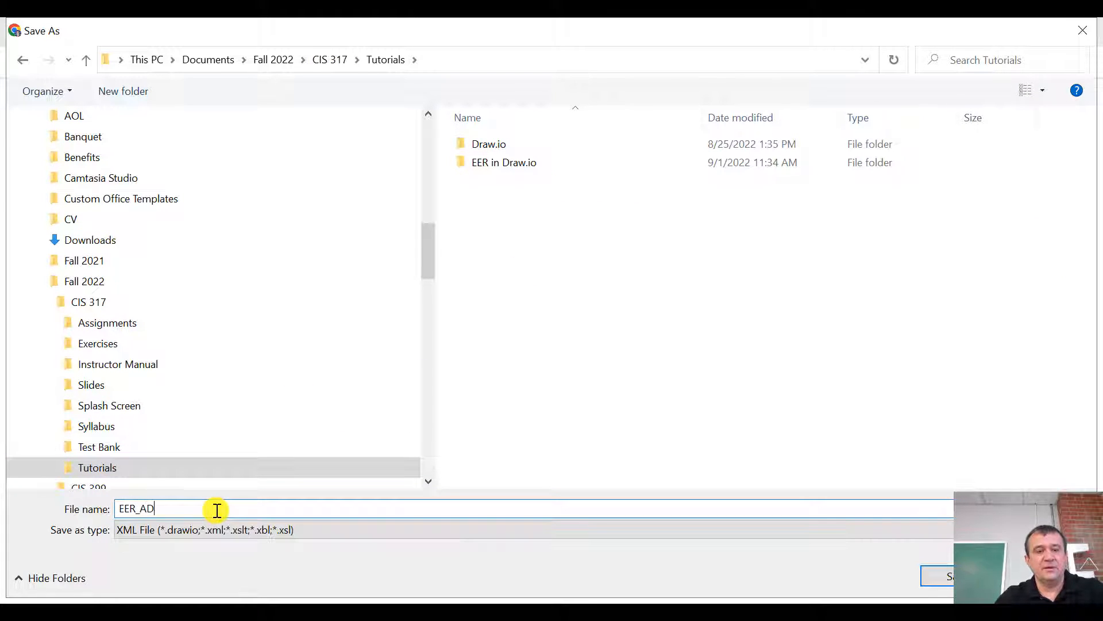
key(BackSpace)
text(dvising)
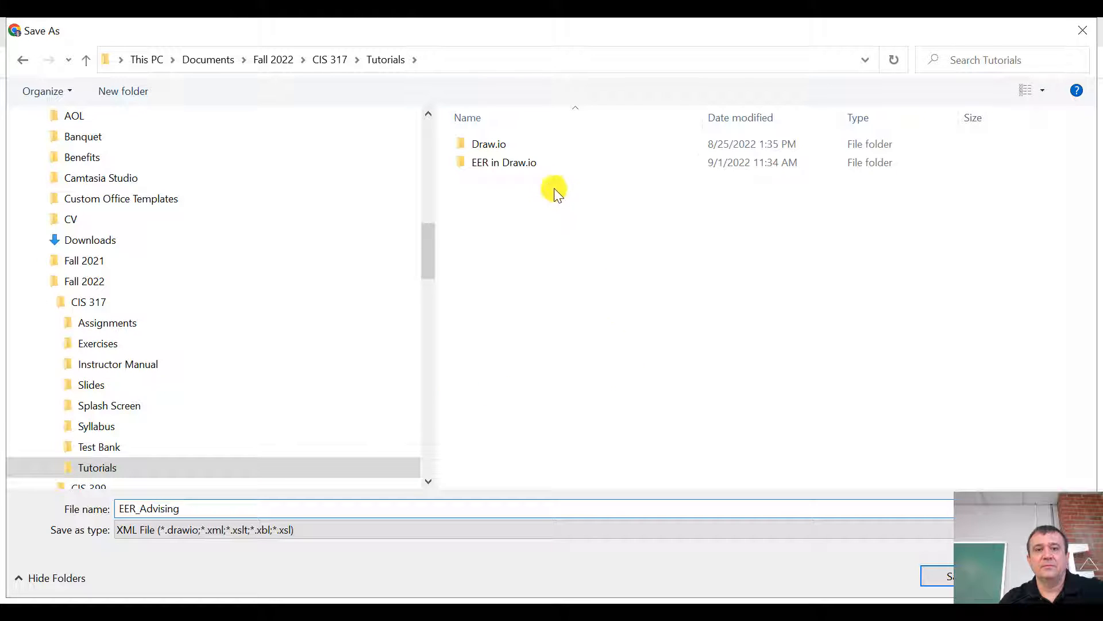
double_click(543, 170)
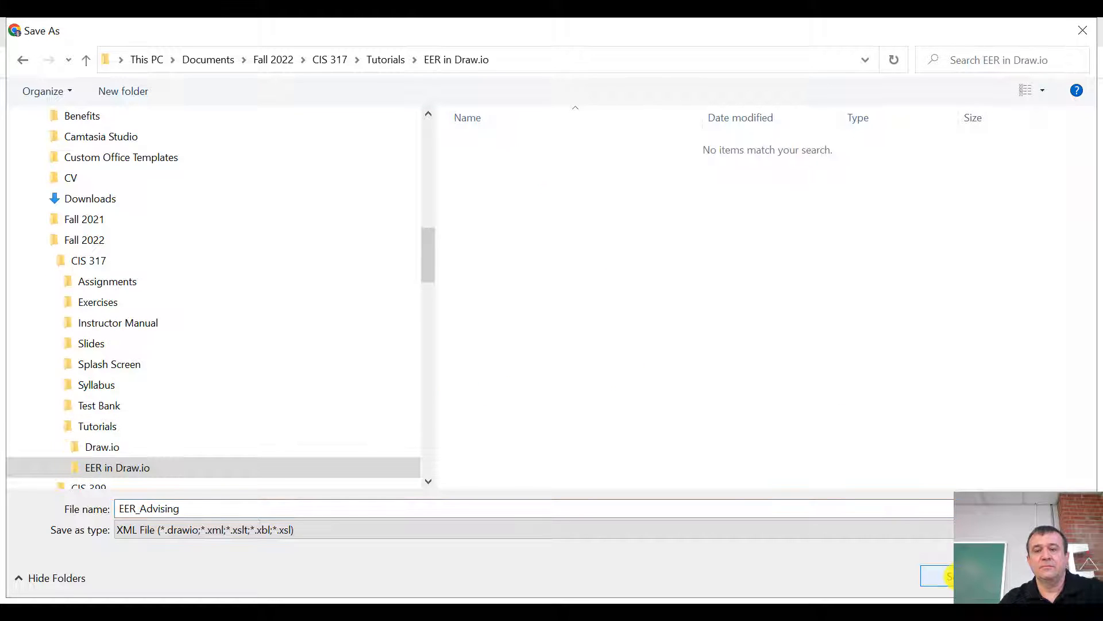
click(937, 574)
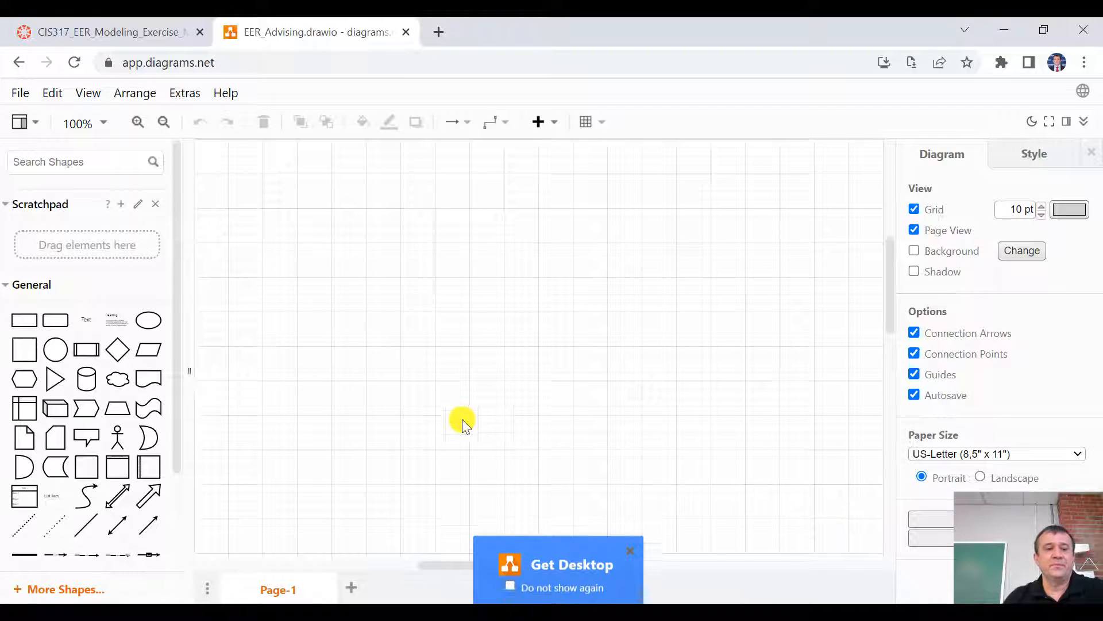
Look through the General shape library for shapes suited to an EER diagram.
mouse_move(32, 499)
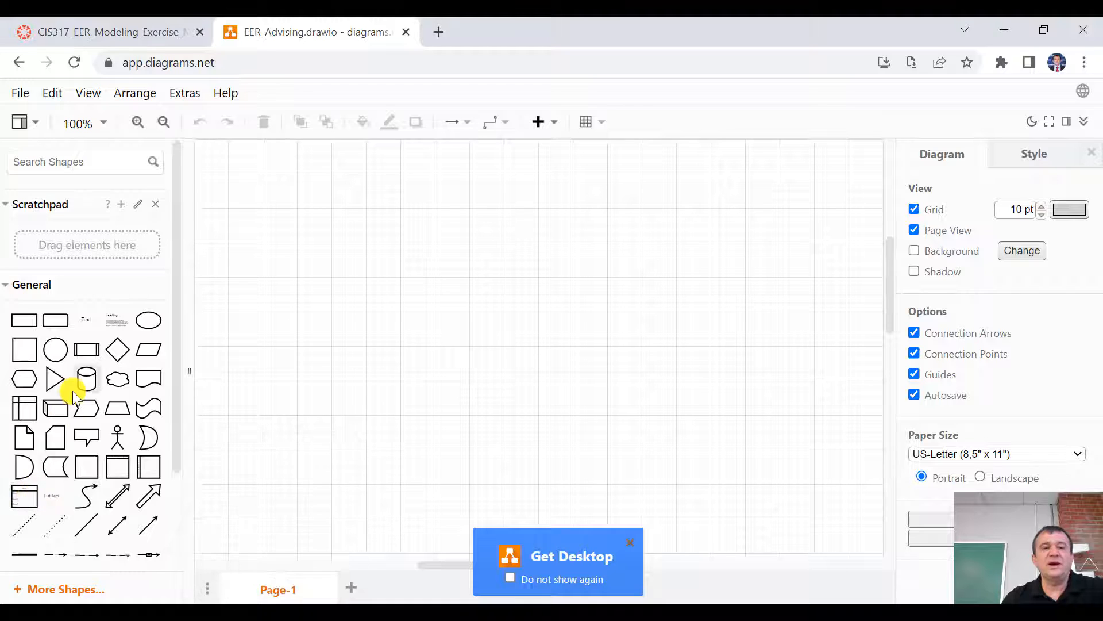
scroll(52, 406, down, 3)
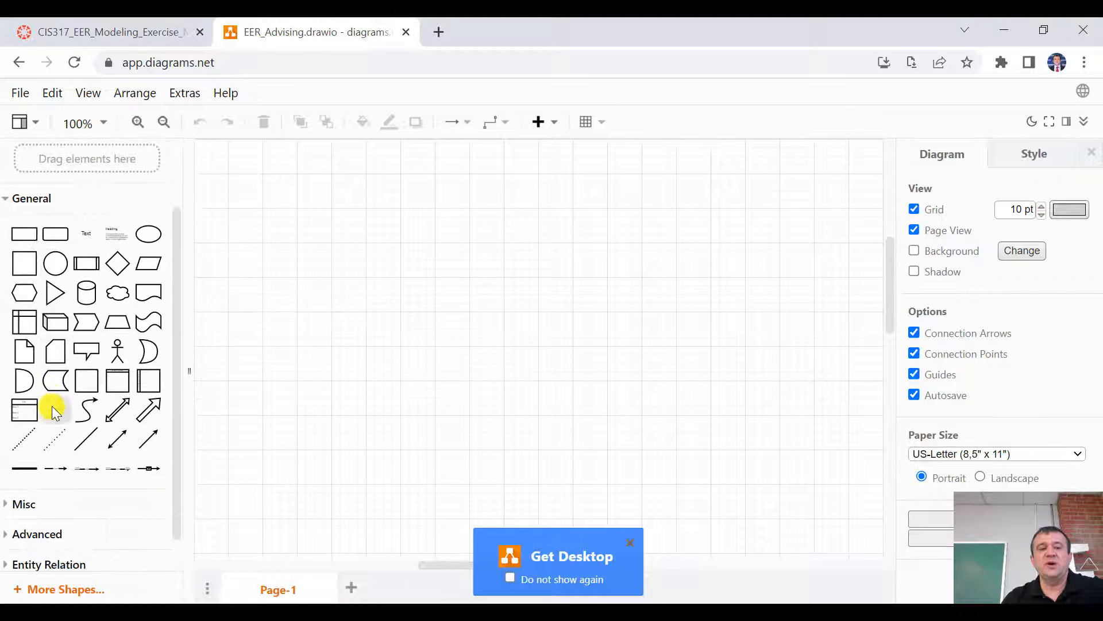
mouse_move(30, 396)
scroll(32, 390, up, 3)
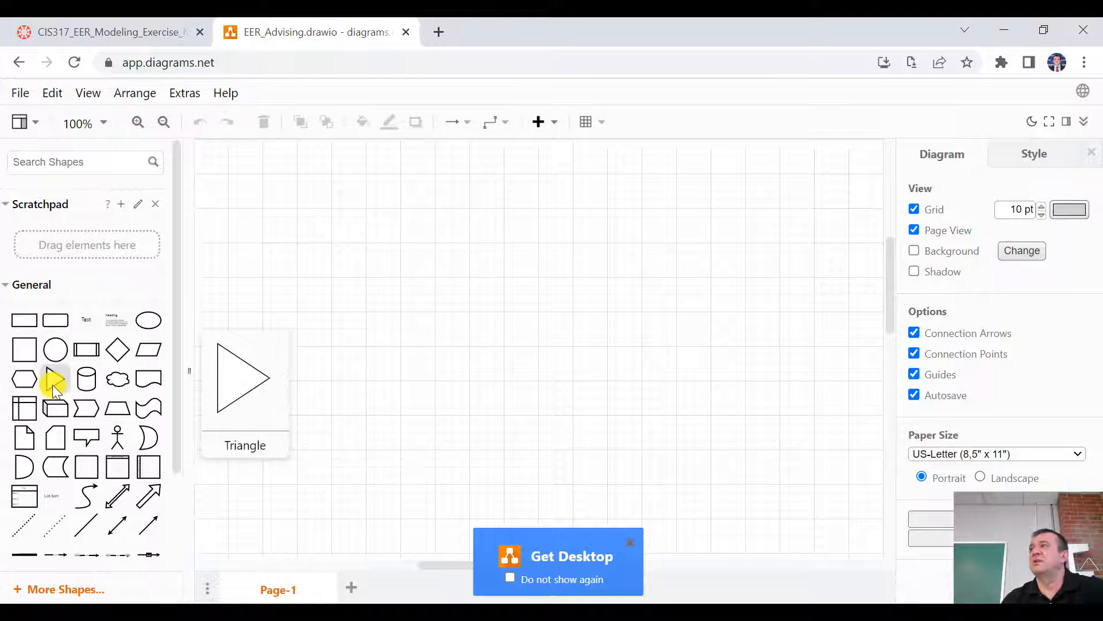
scroll(53, 382, down, 4)
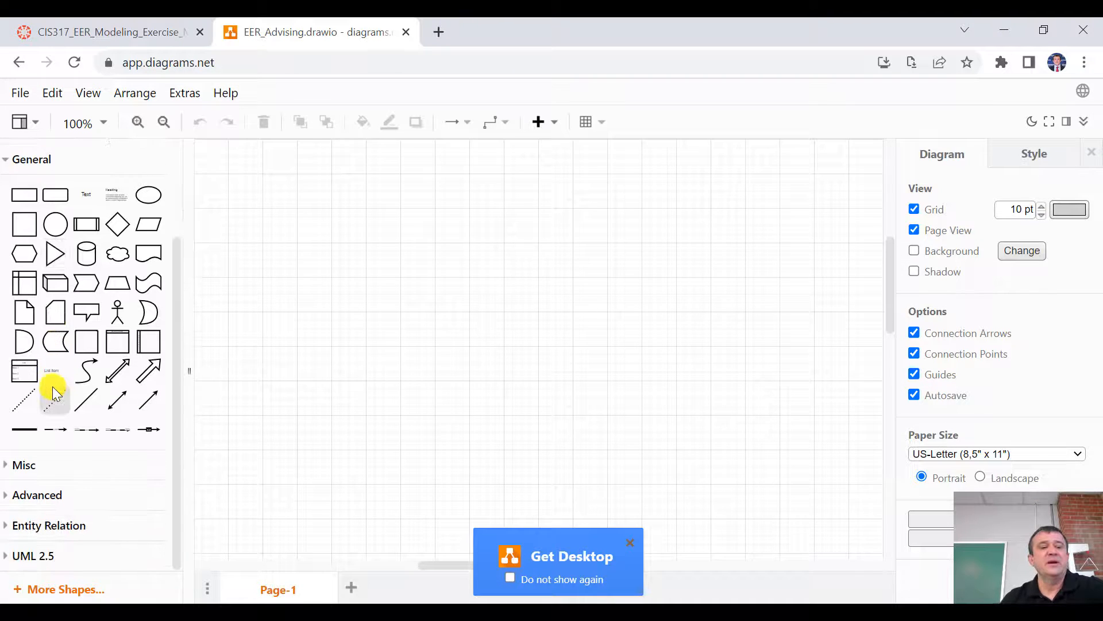
mouse_move(100, 427)
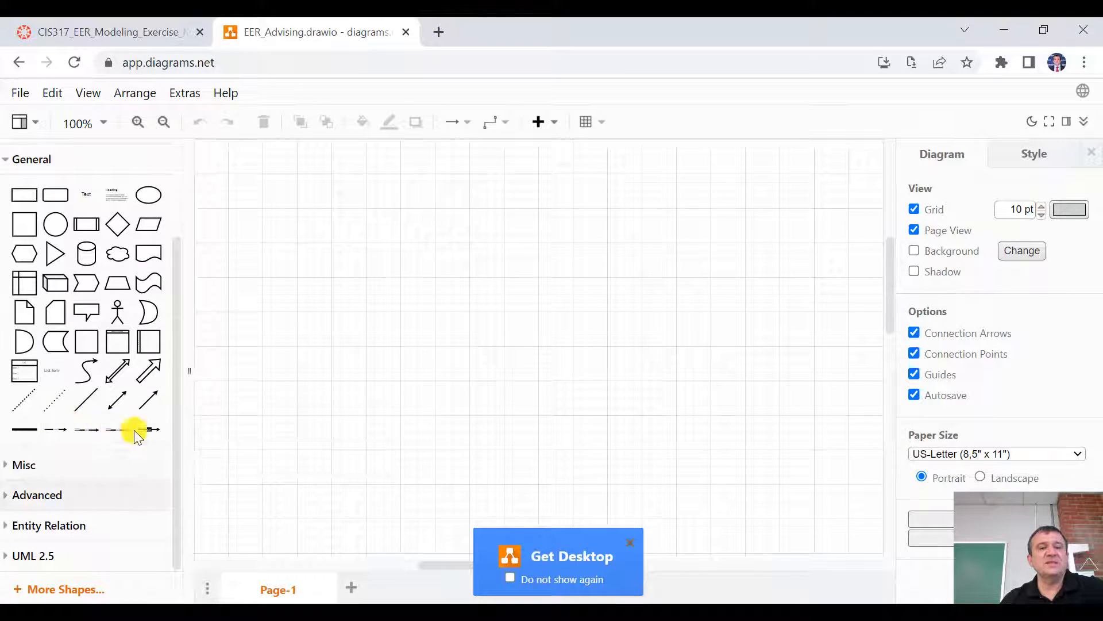
scroll(138, 431, up, 3)
mouse_move(141, 431)
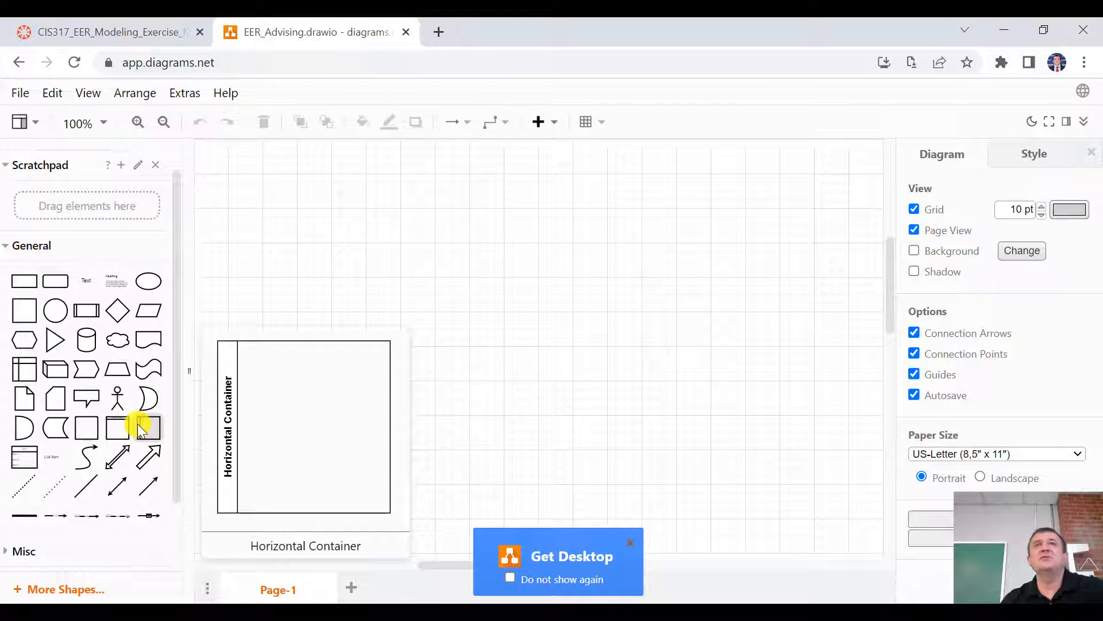
mouse_move(126, 414)
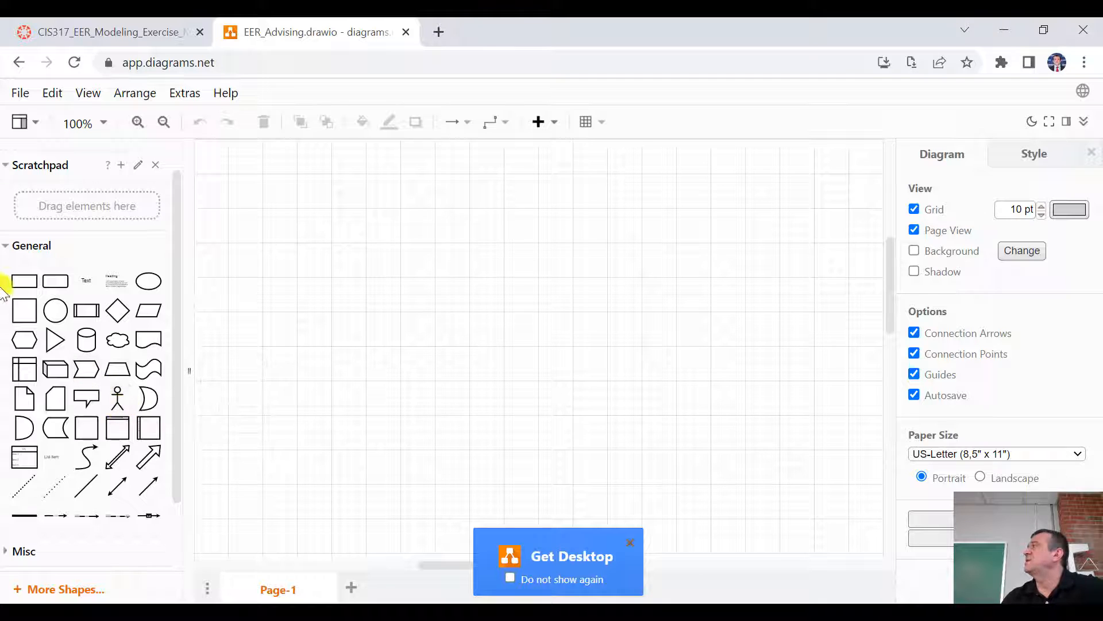
Expand the UML 2.5 shape library and look through its shapes and connectors.
scroll(89, 471, down, 3)
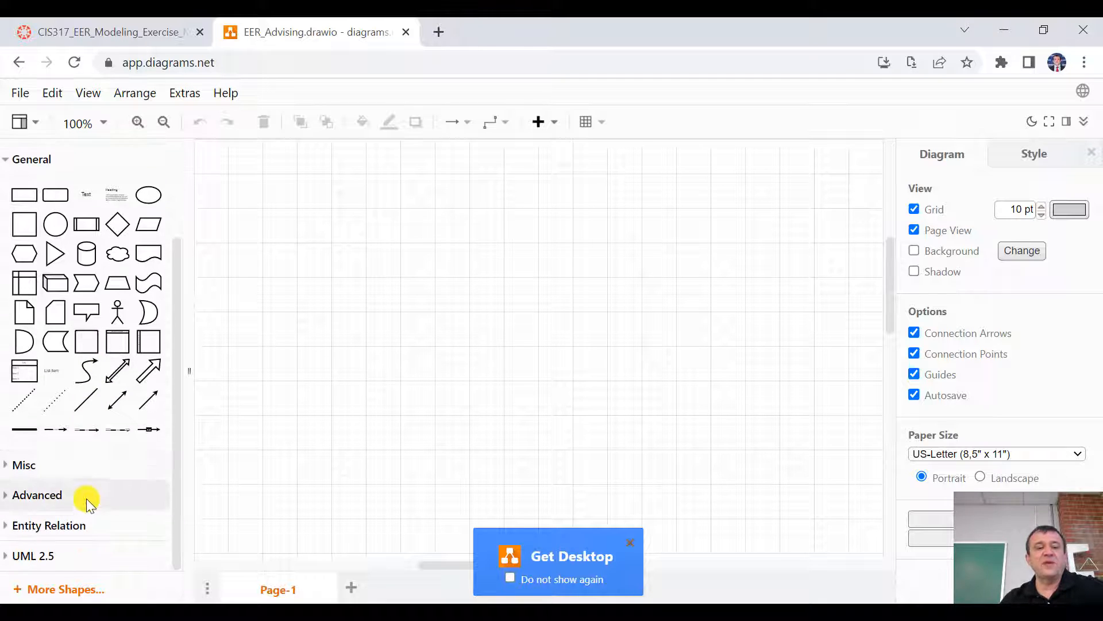
click(79, 553)
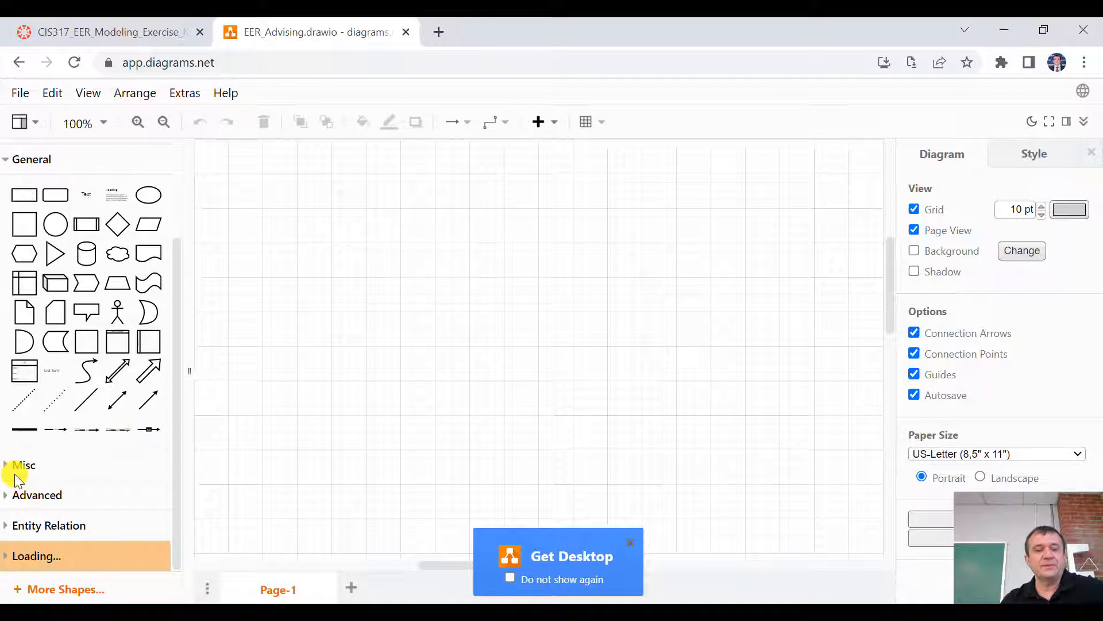
scroll(137, 406, down, 2)
scroll(137, 406, down, 15)
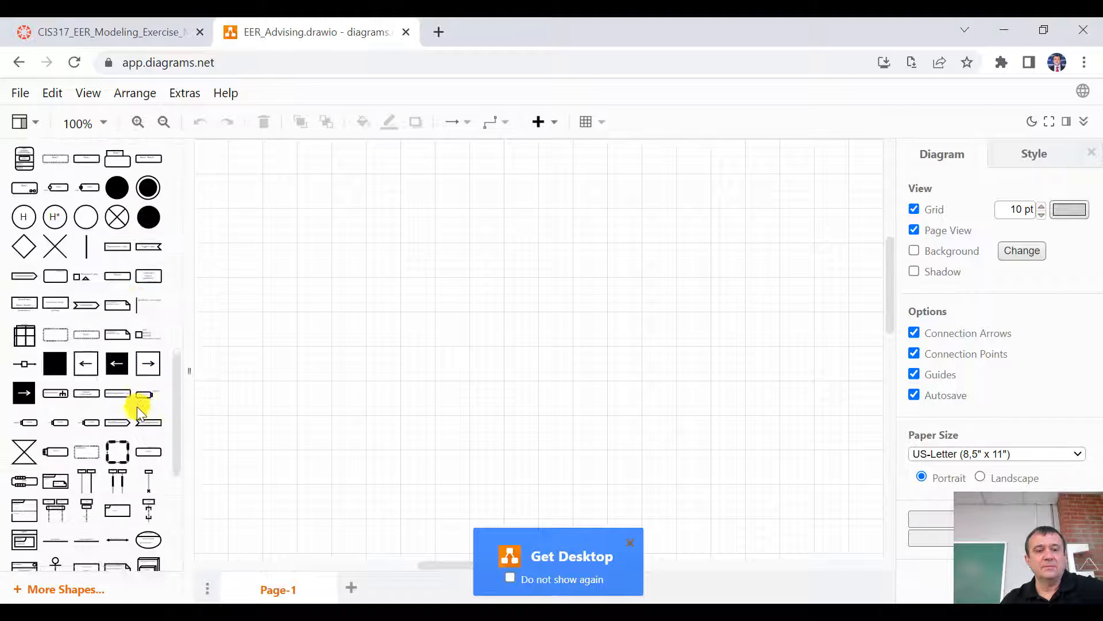
mouse_move(99, 529)
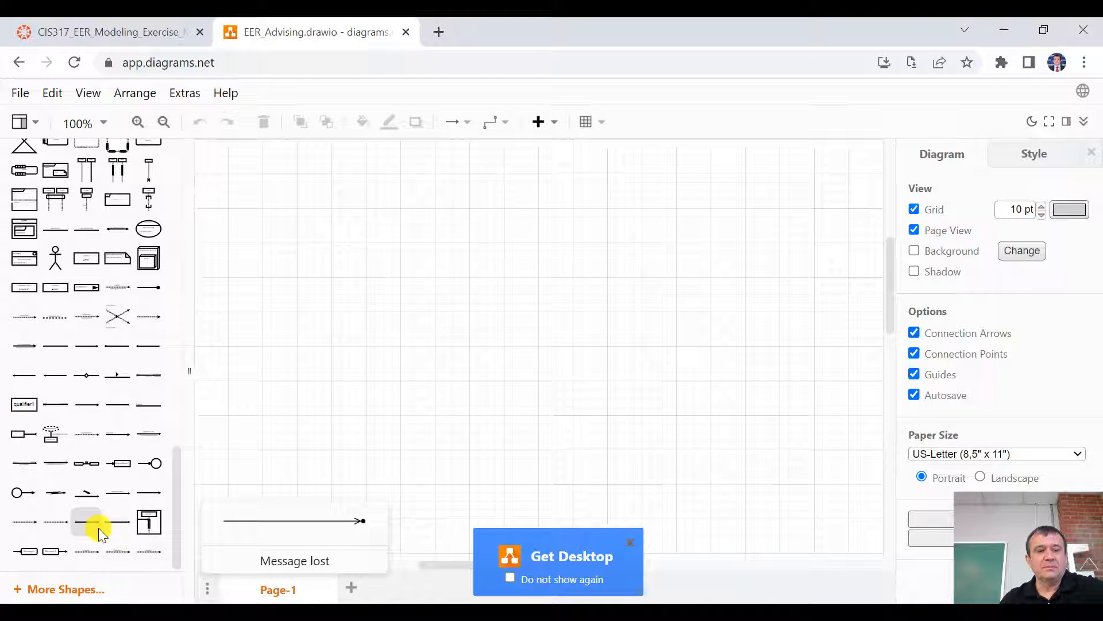
Review the list of additional shape libraries and apply the selection with Entity Relation and UML 2.5 enabled.
click(93, 589)
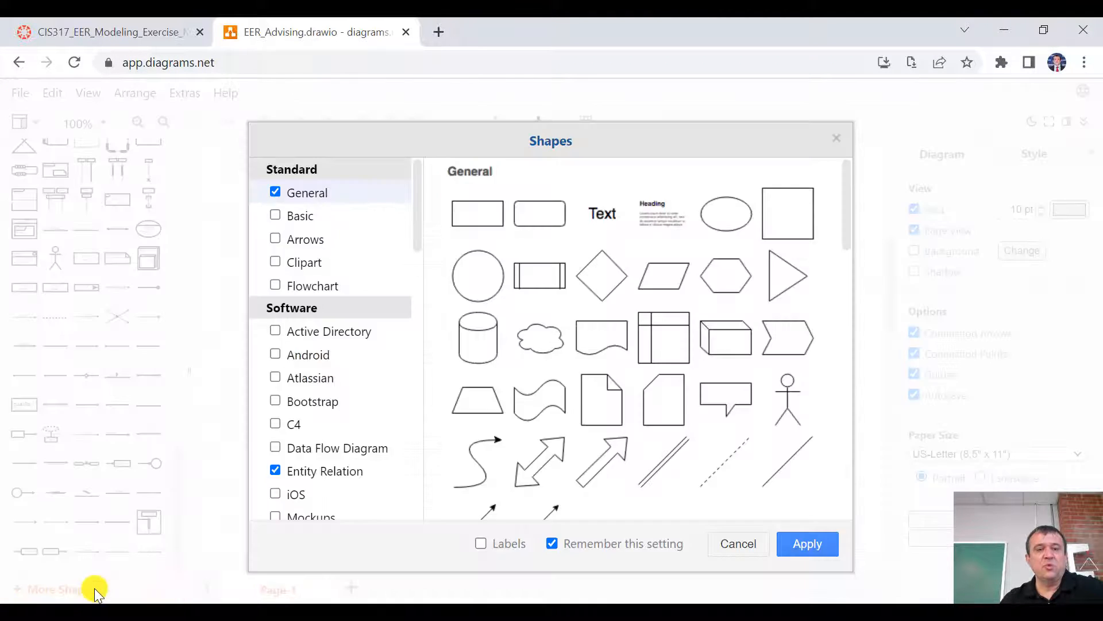
scroll(372, 413, down, 3)
scroll(373, 416, down, 3)
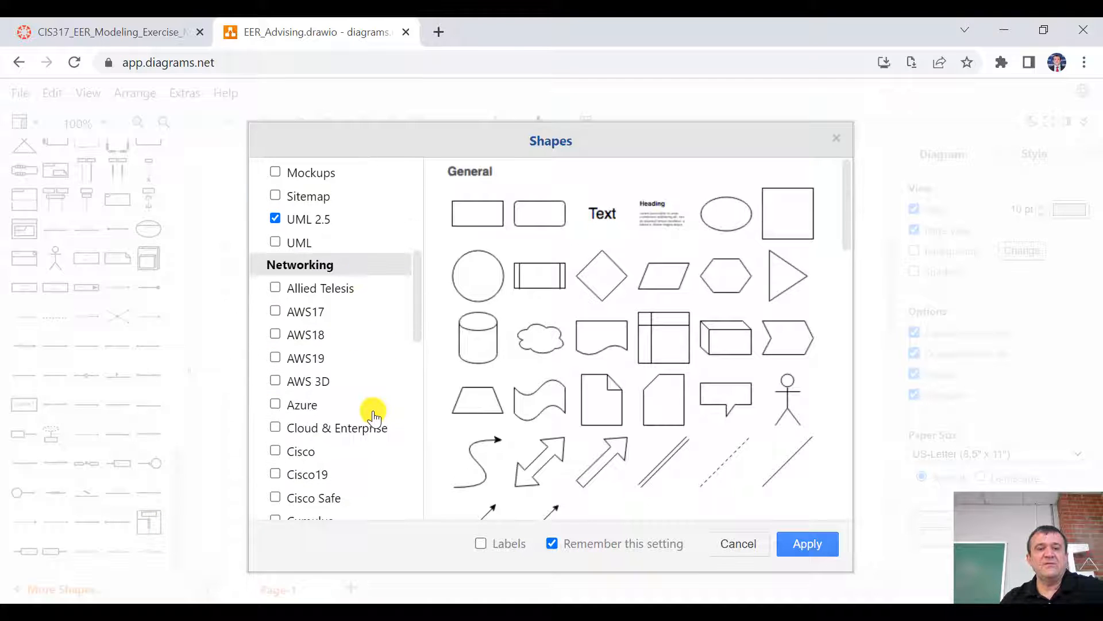
scroll(373, 413, down, 3)
scroll(373, 414, up, 10)
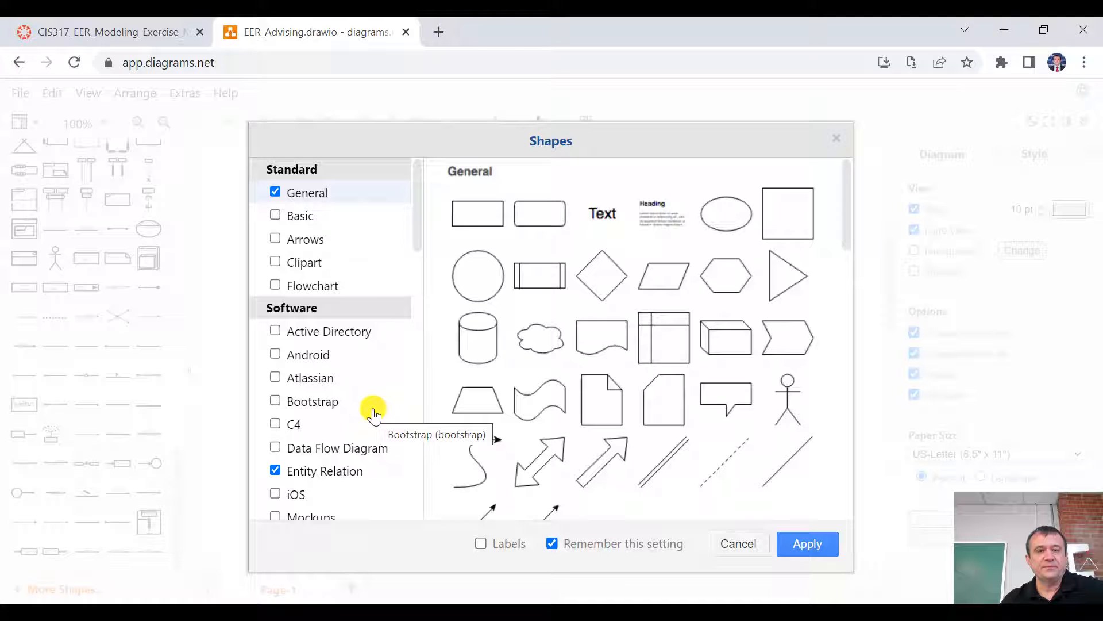
scroll(374, 414, down, 2)
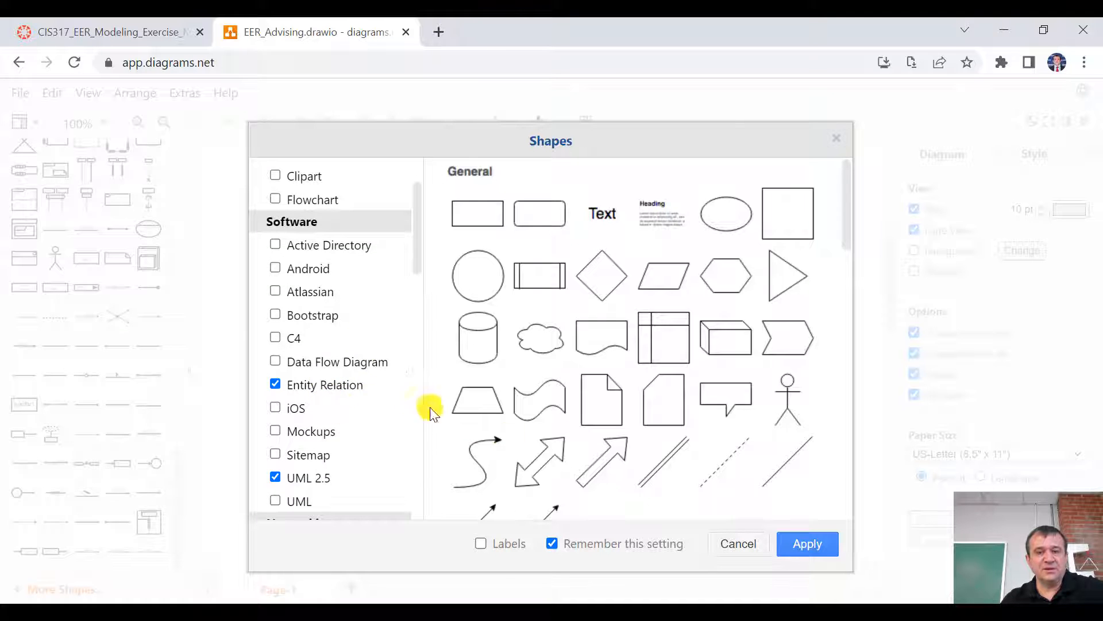
scroll(660, 394, down, 5)
click(805, 543)
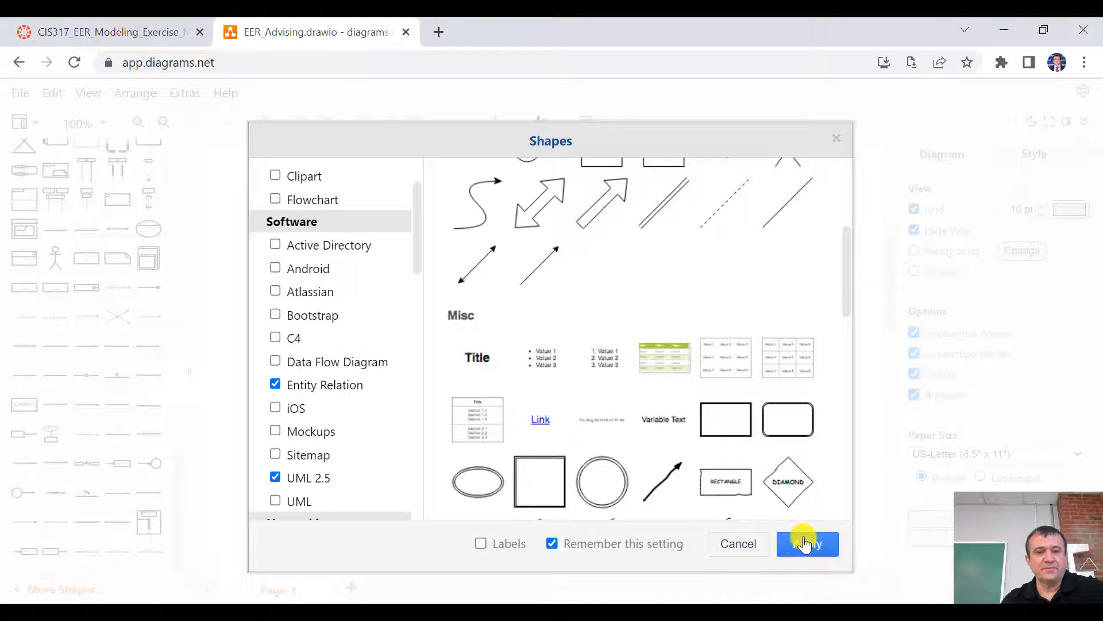
Expand the Entity Relation shape library and examine its list item and Entity shapes.
scroll(120, 371, up, 10)
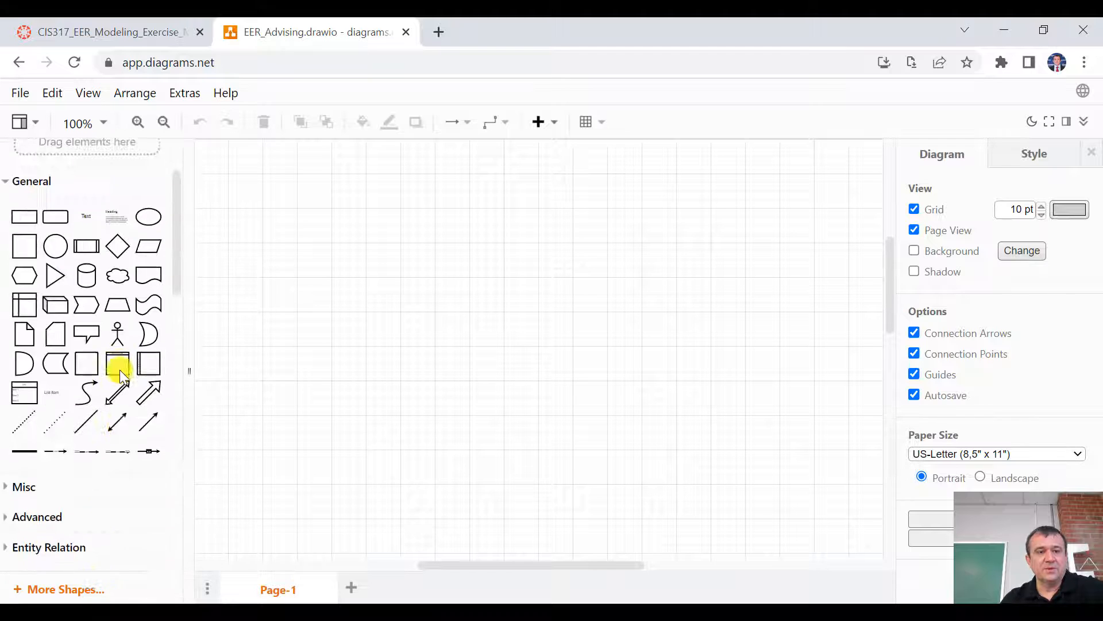
scroll(34, 477, down, 2)
scroll(12, 489, up, 2)
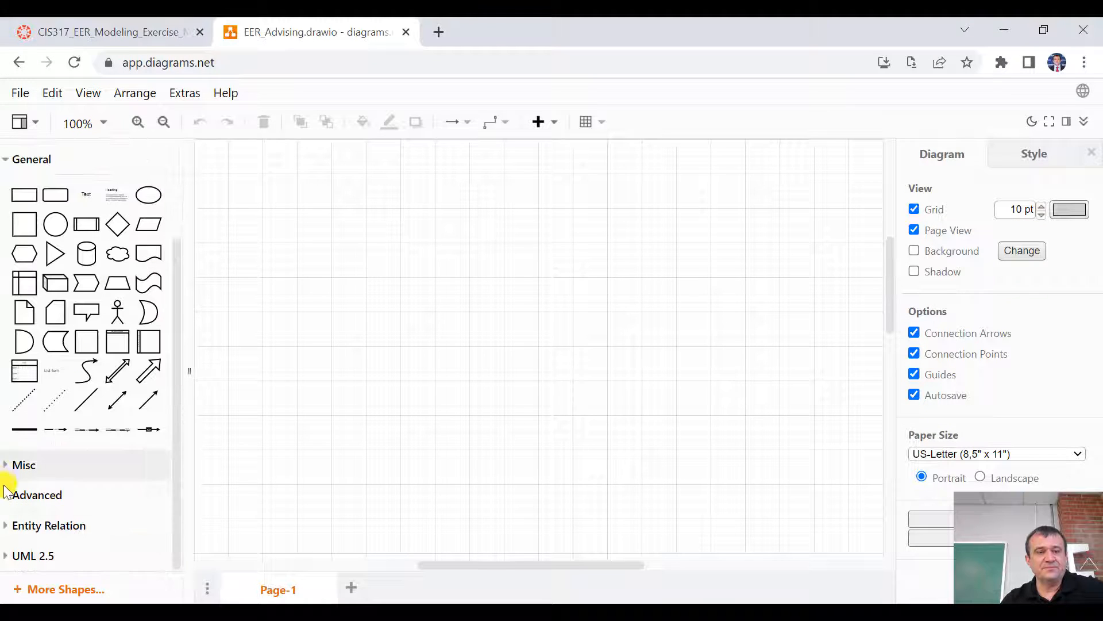
click(8, 523)
scroll(52, 407, down, 4)
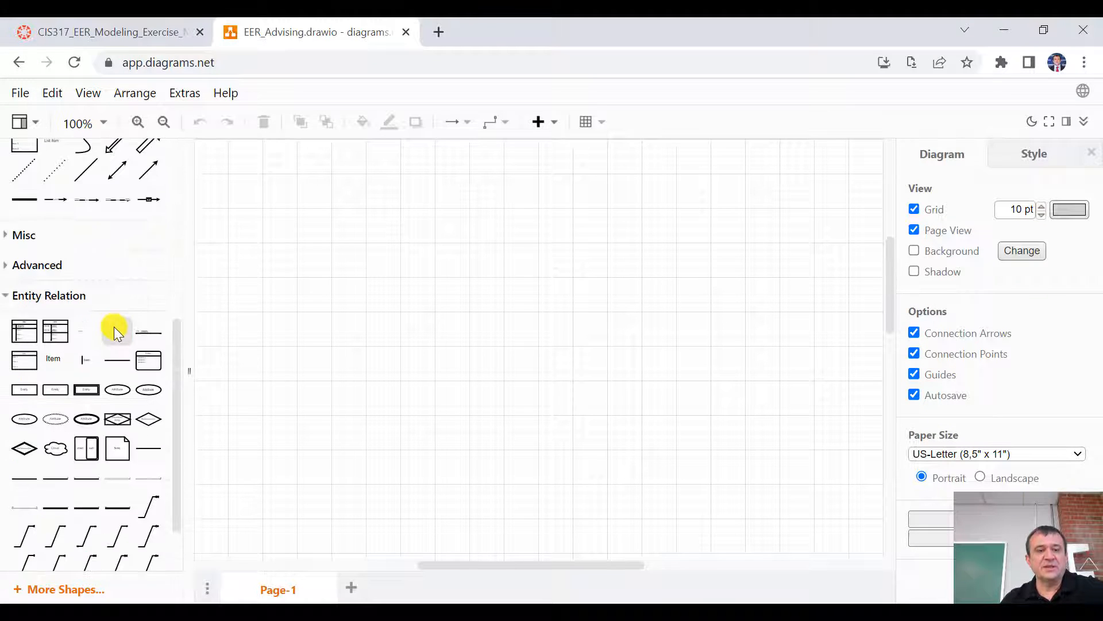
mouse_move(51, 343)
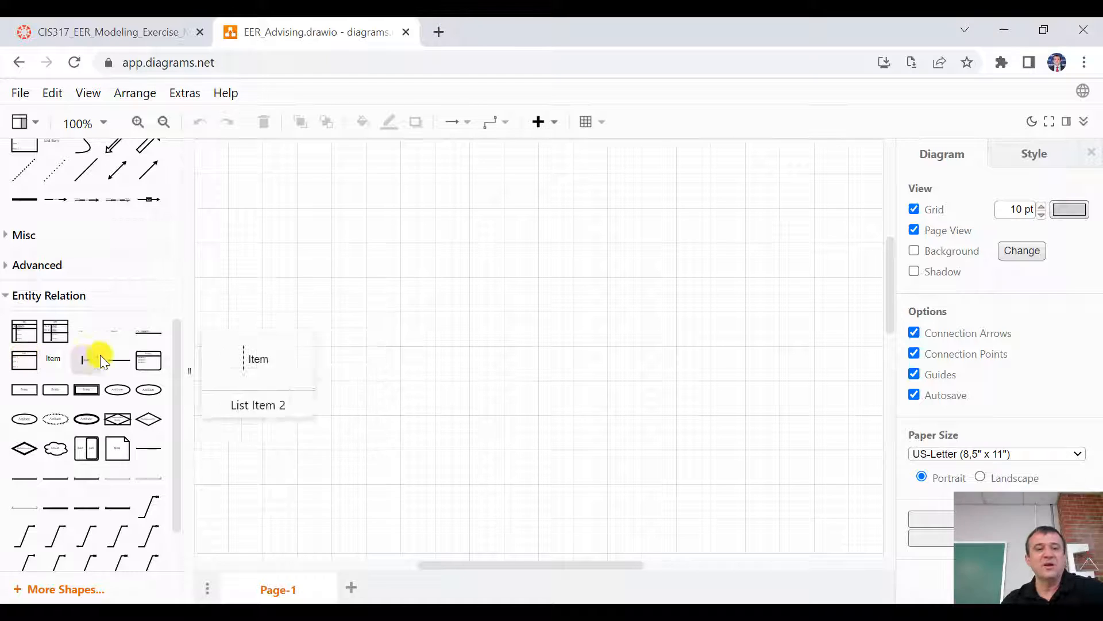
mouse_move(155, 360)
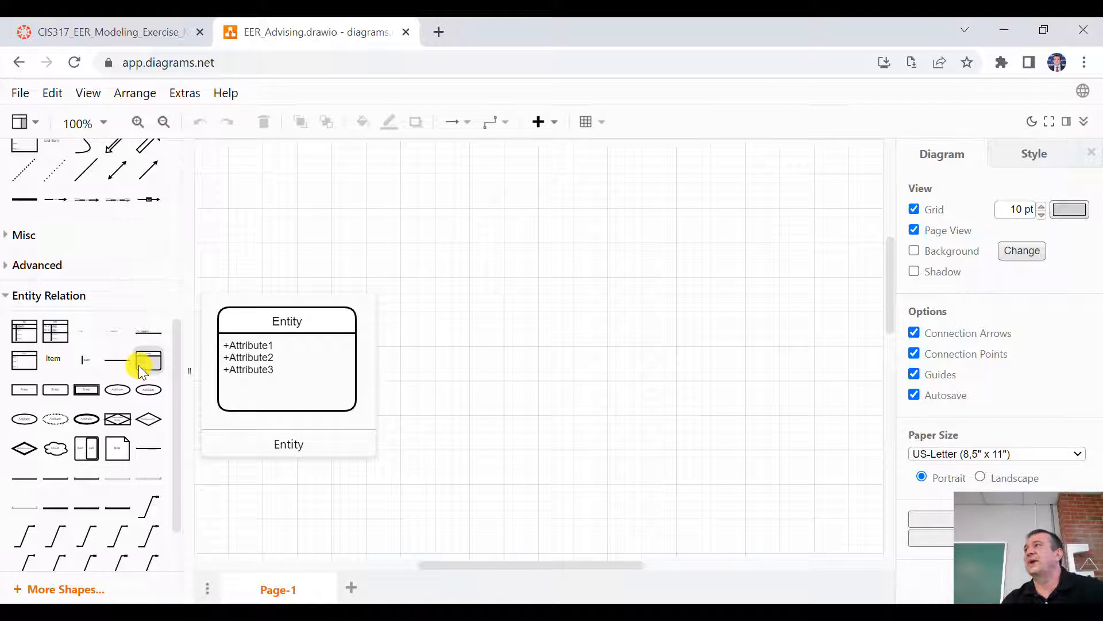
Switch to the CIS317 EER modeling exercise in PowerPoint and highlight paragraph a, describing students, academic advisors and advising sessions.
mouse_move(612, 610)
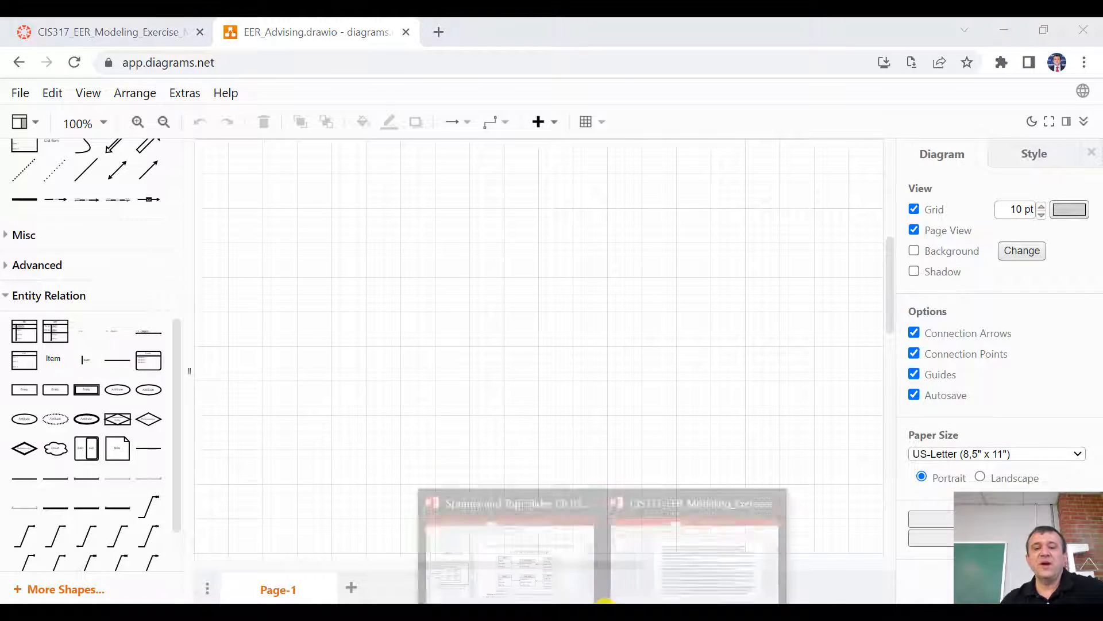
mouse_move(671, 513)
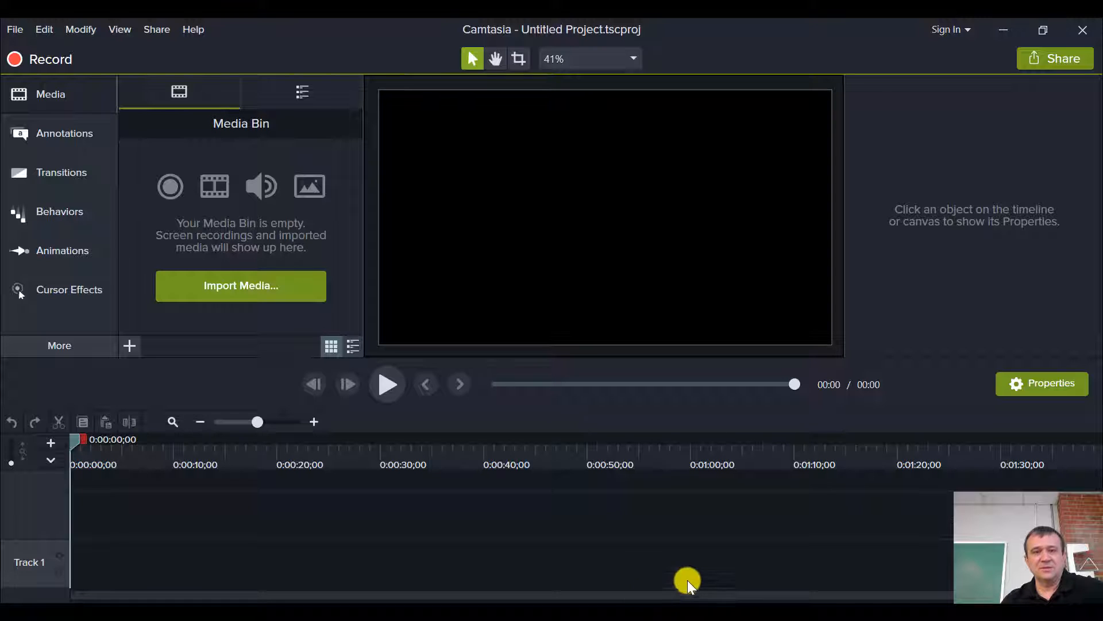
click(693, 612)
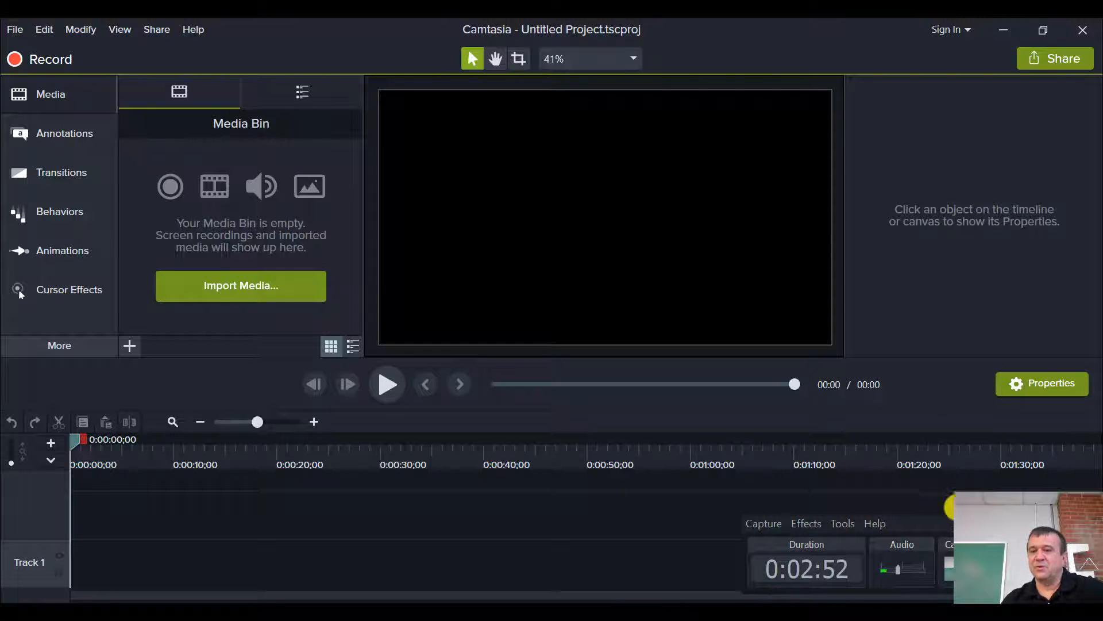
click(1012, 29)
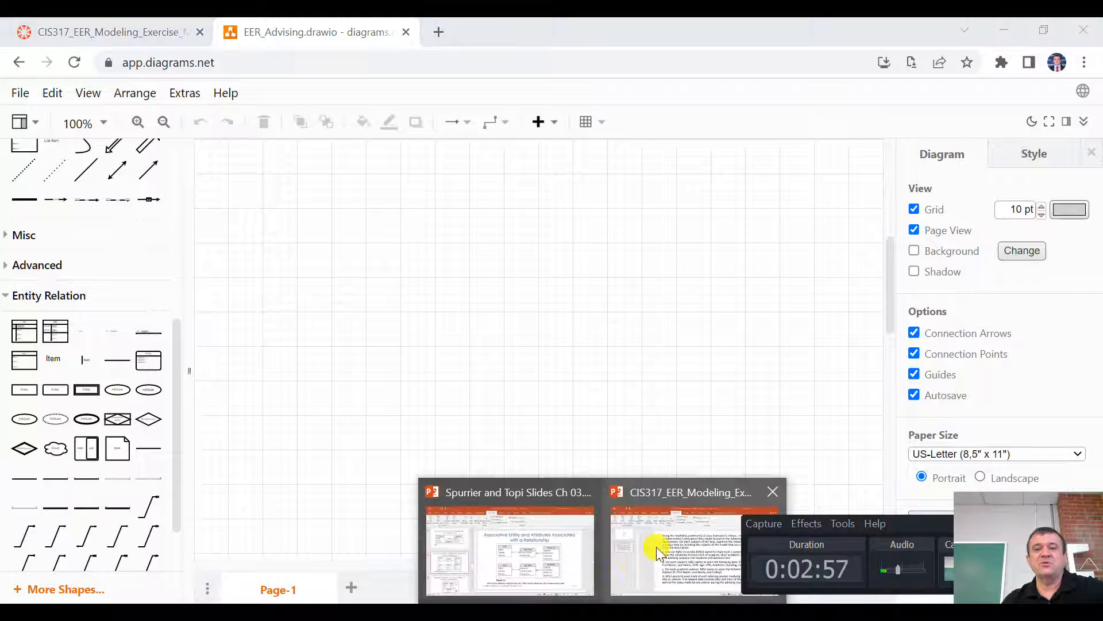
click(658, 547)
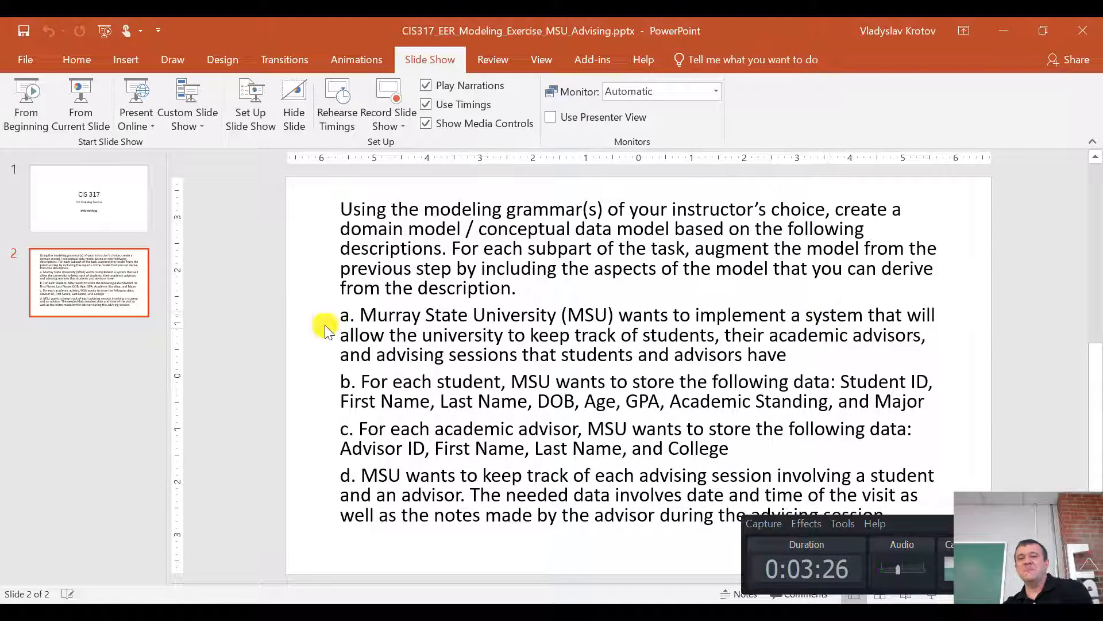
click(787, 352)
drag(786, 352, 394, 320)
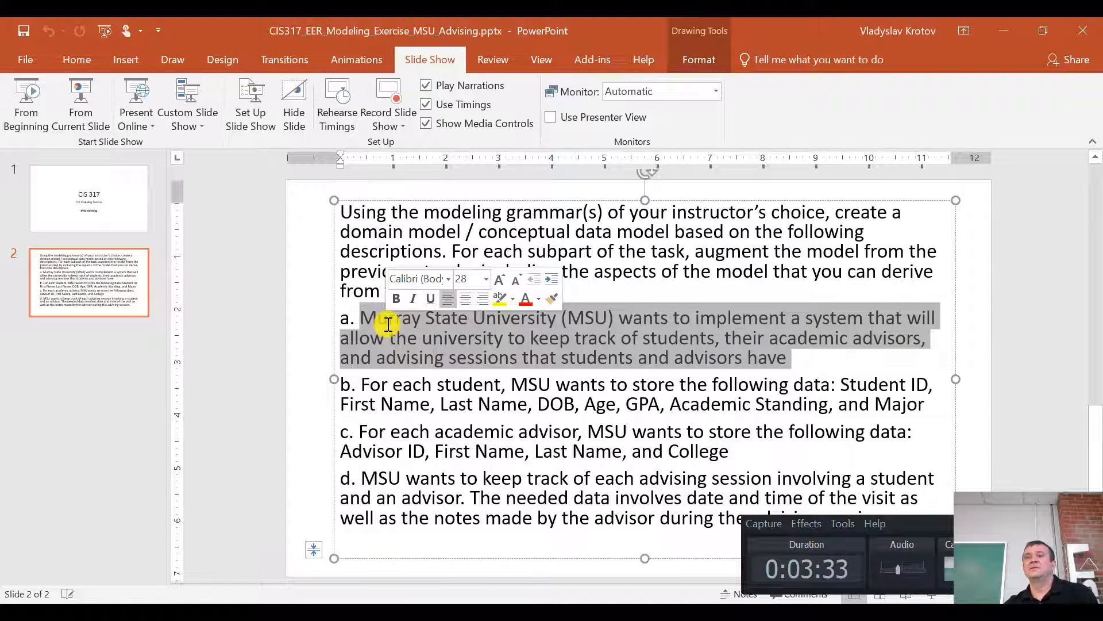
Switch back to draw.io, place an Entity Relation List shape on the canvas and title it STUDENT.
click(641, 610)
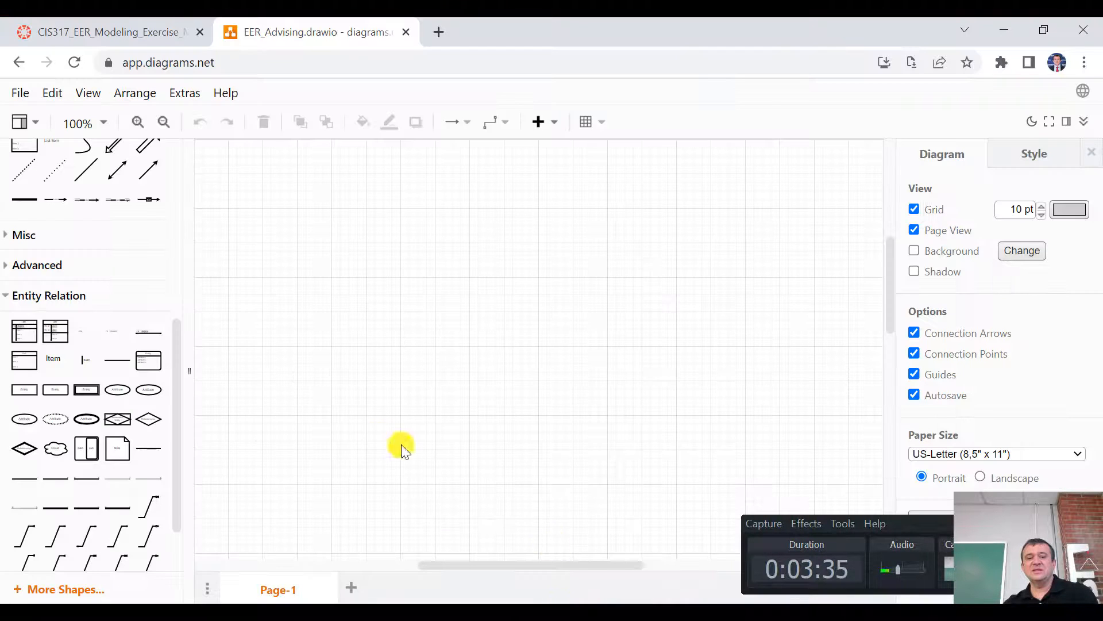
drag(151, 330, 332, 289)
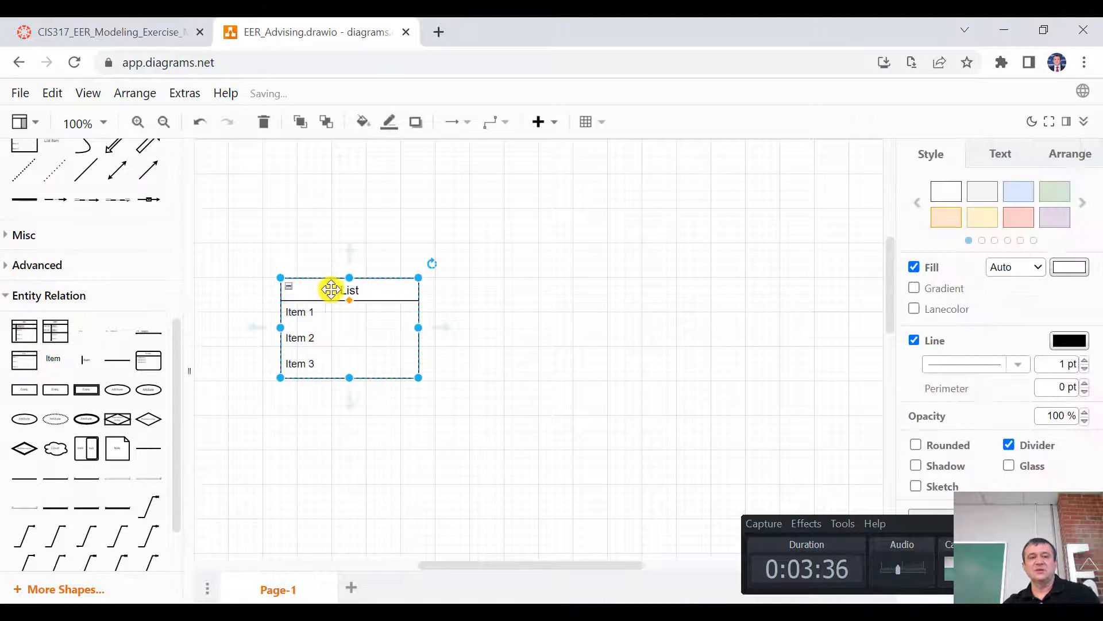
double_click(331, 289)
text(STU)
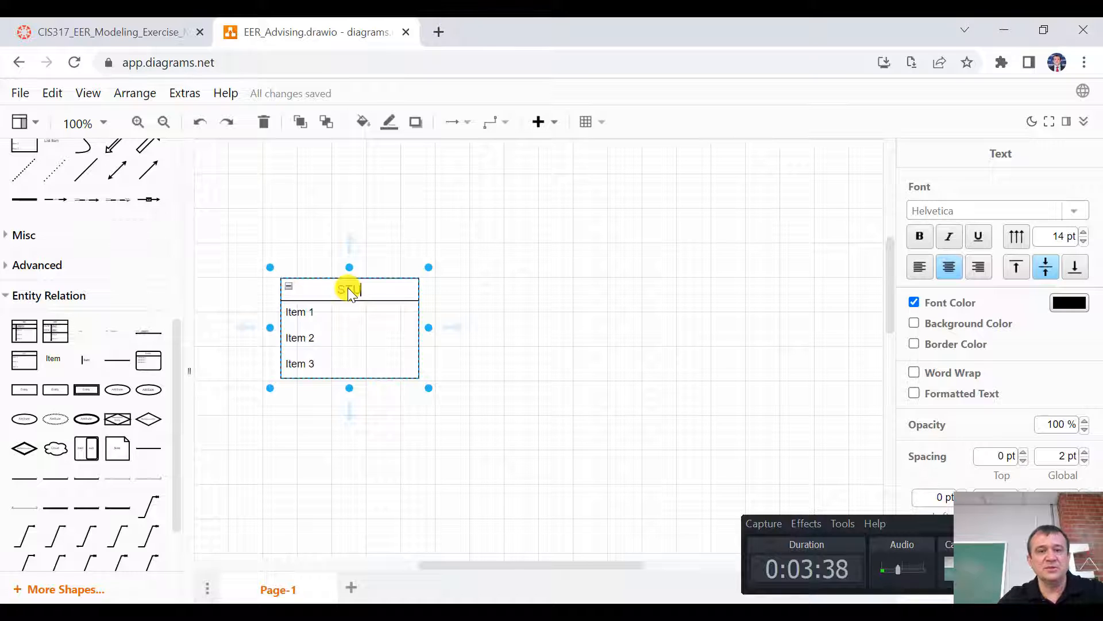
text(DENT)
click(348, 315)
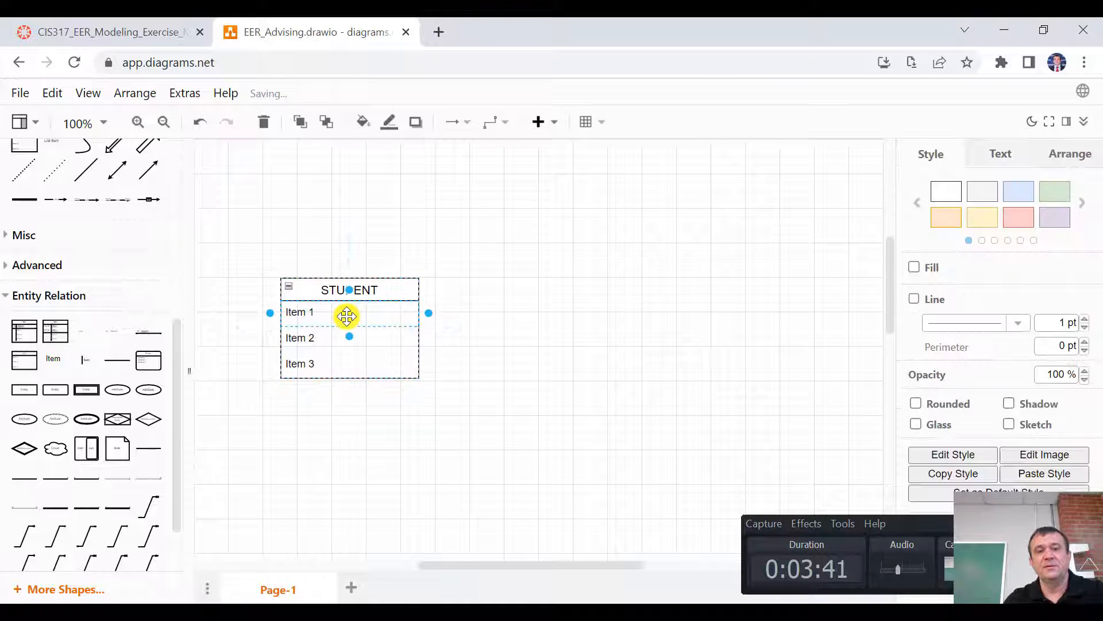
click(510, 315)
Duplicate the STUDENT list and place the copy level with it, toward the opposite side of the page.
click(409, 289)
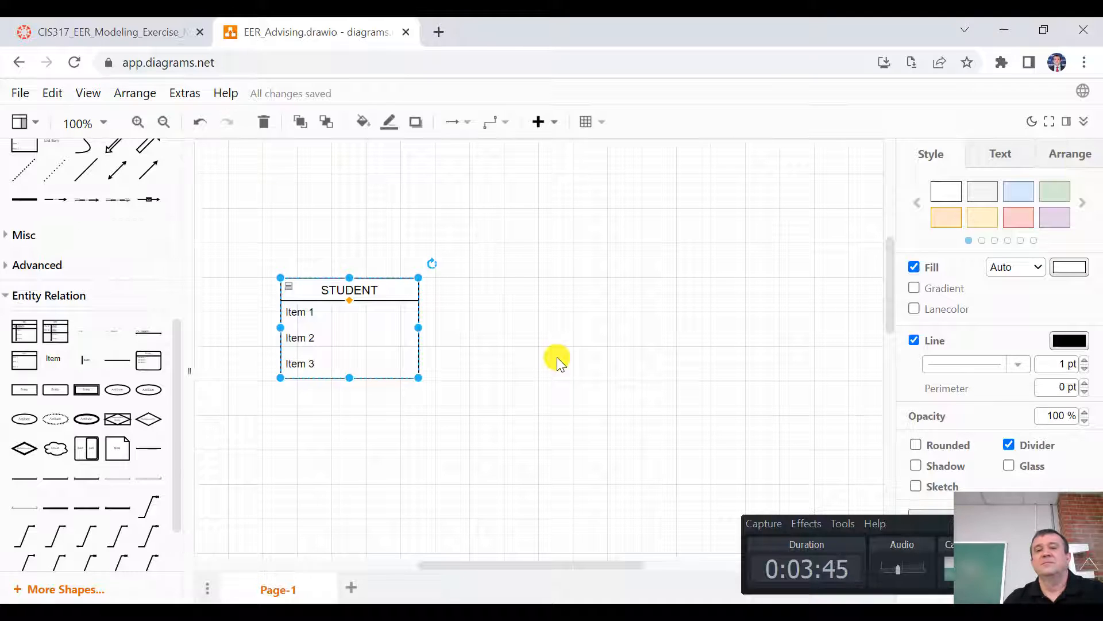
click(567, 346)
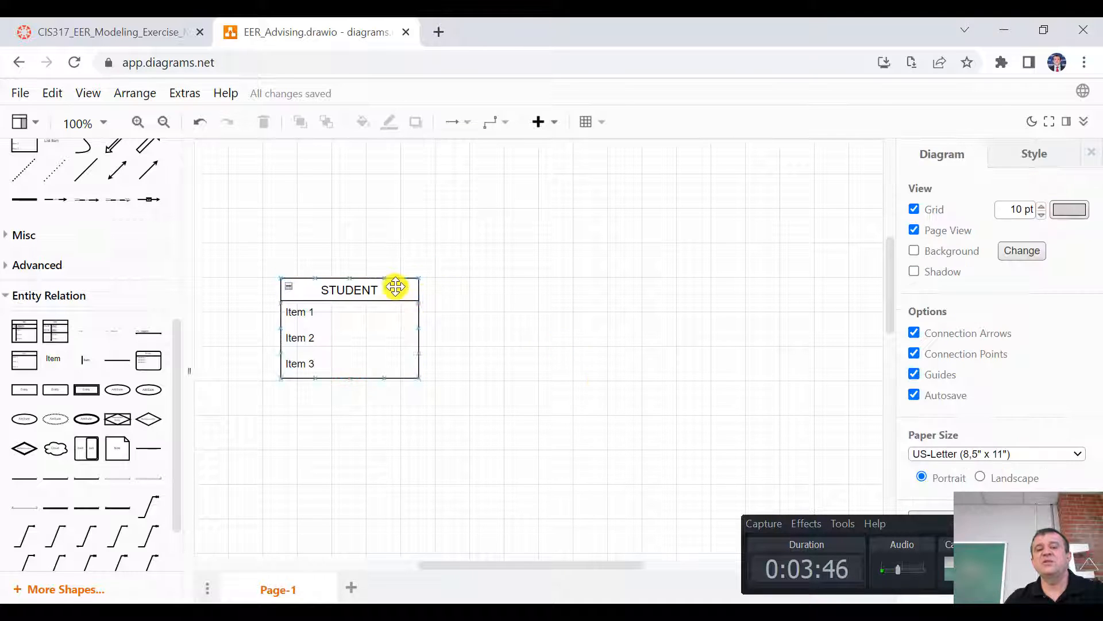
click(394, 286)
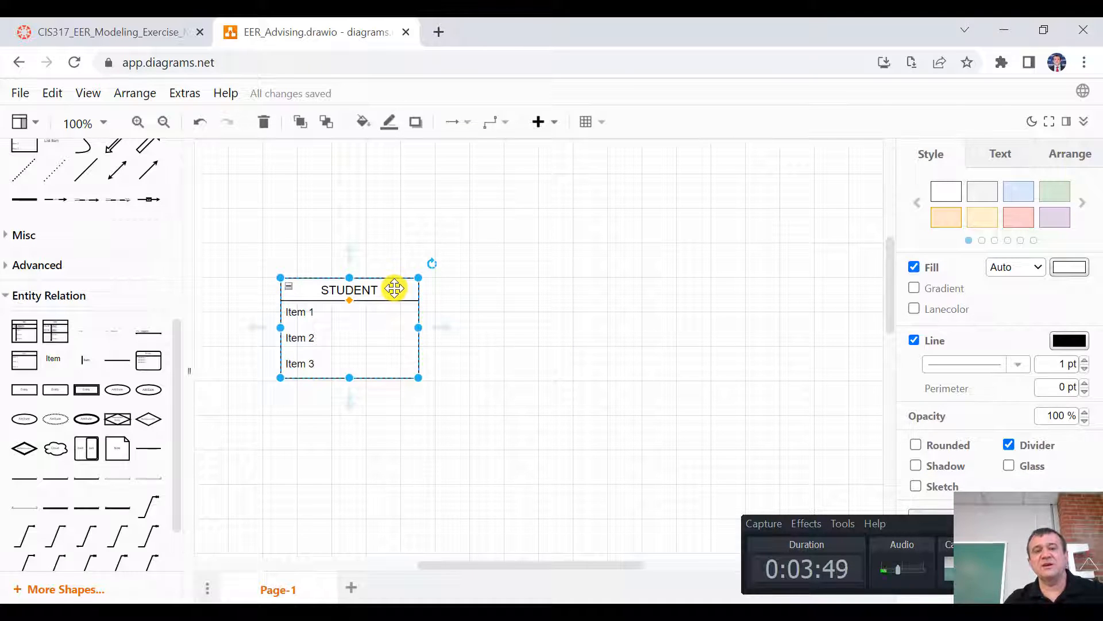
click(617, 379)
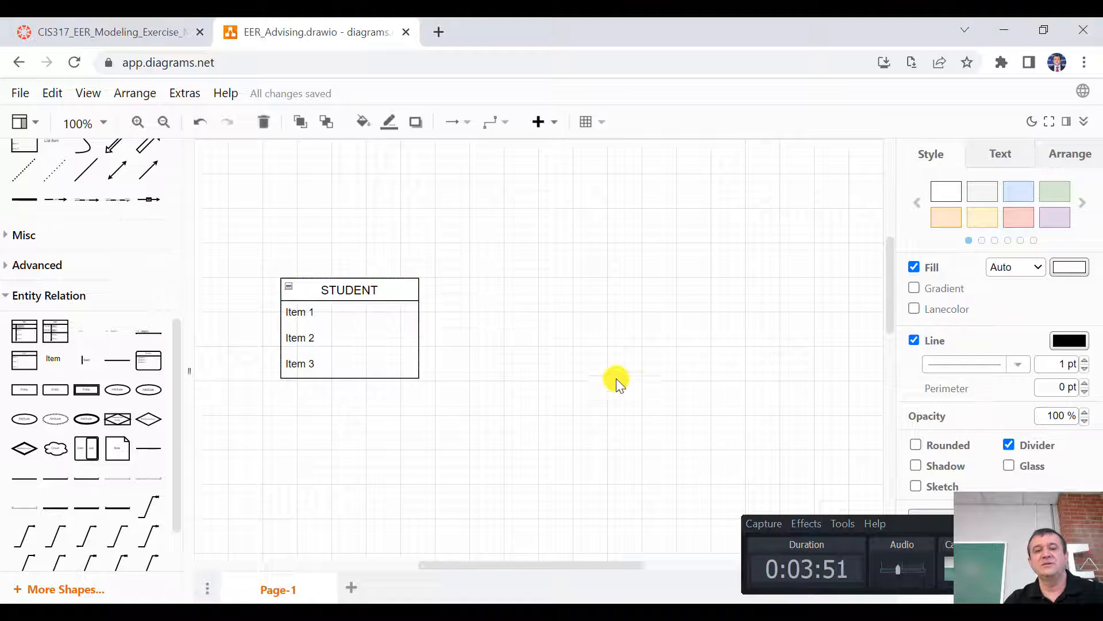
key(ctrl+v)
drag(426, 319, 738, 295)
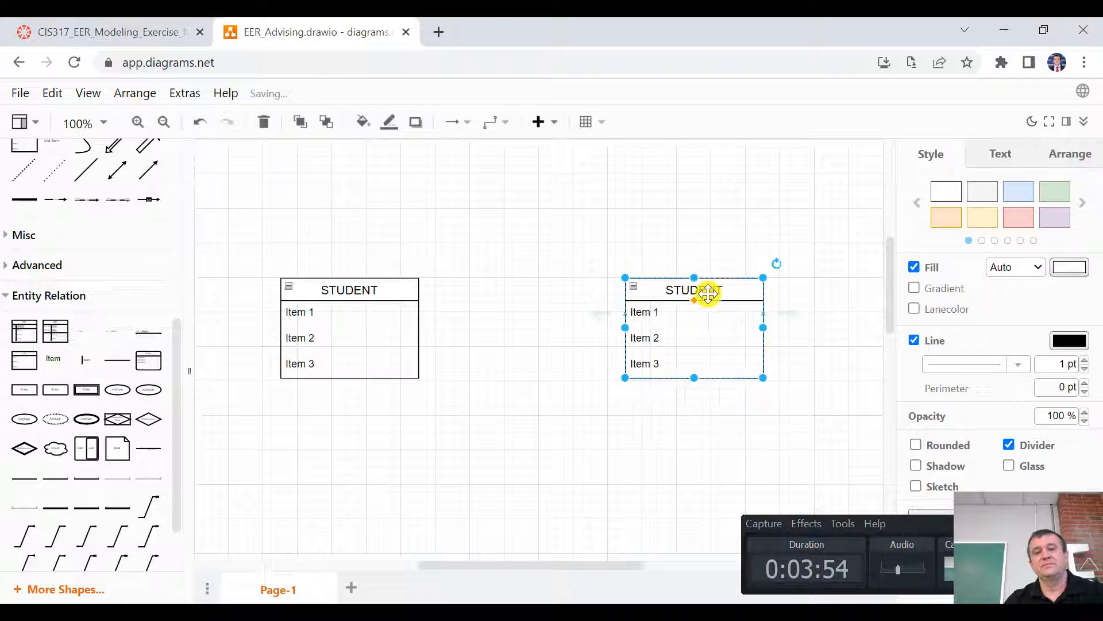
Change the duplicated list's title to ADVISOR.
double_click(708, 287)
text(ADVISOR)
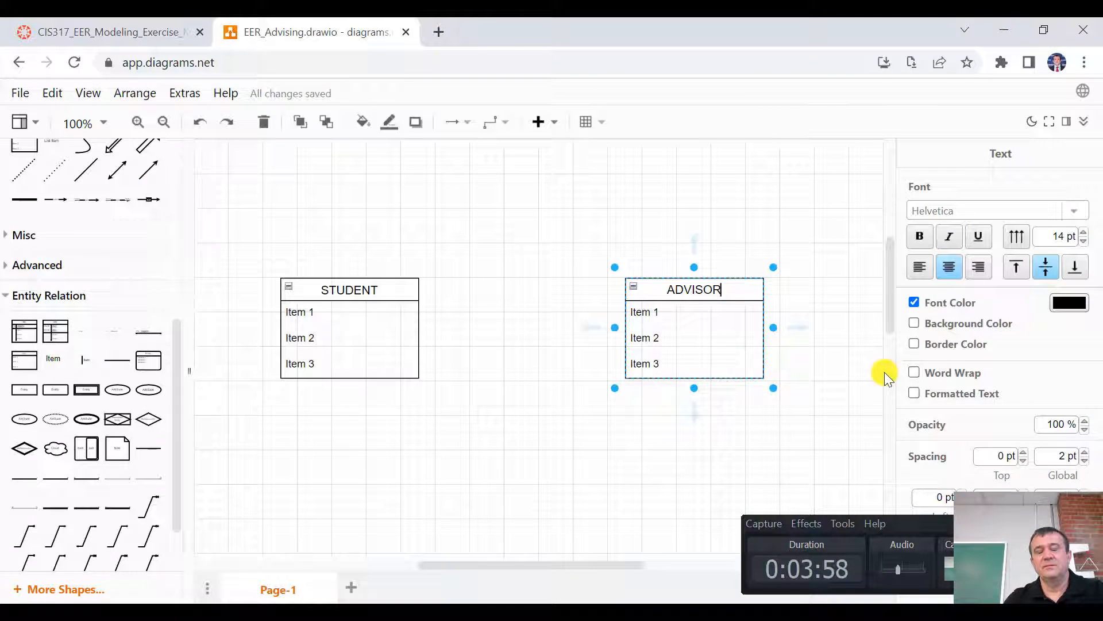
click(705, 429)
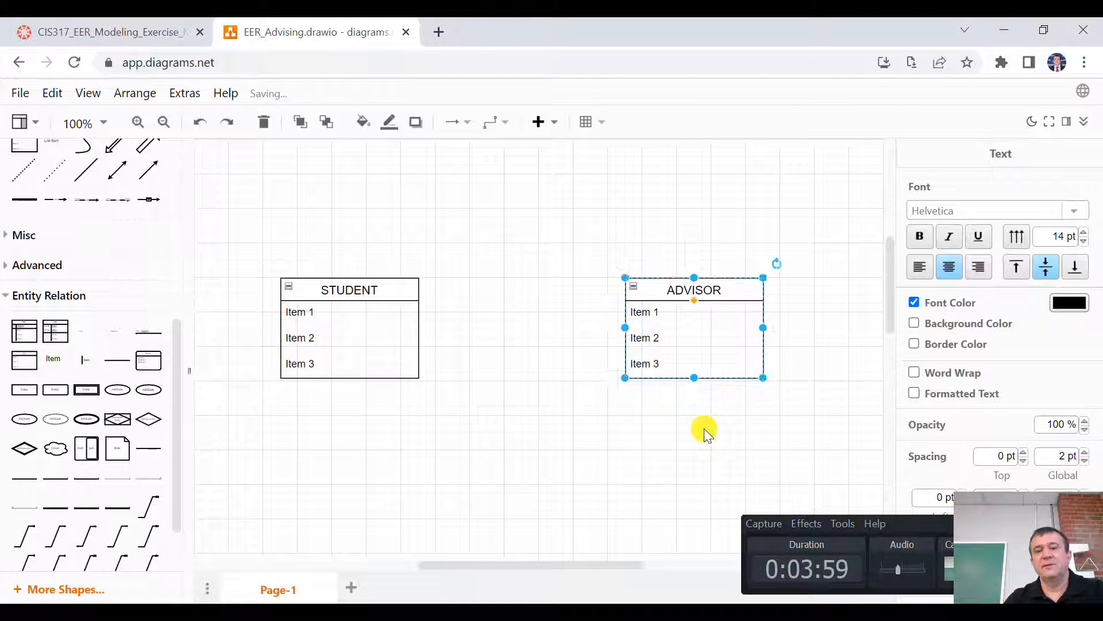
click(704, 429)
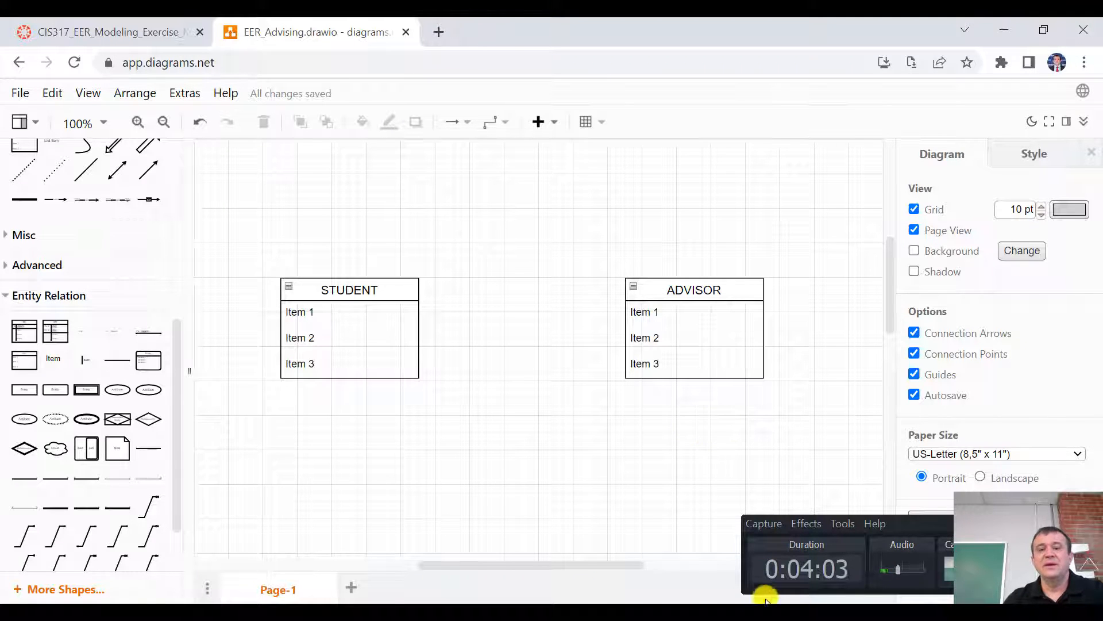
Switch to the PowerPoint exercise slide and copy the student attributes from Student ID through Major in paragraph b.
click(638, 564)
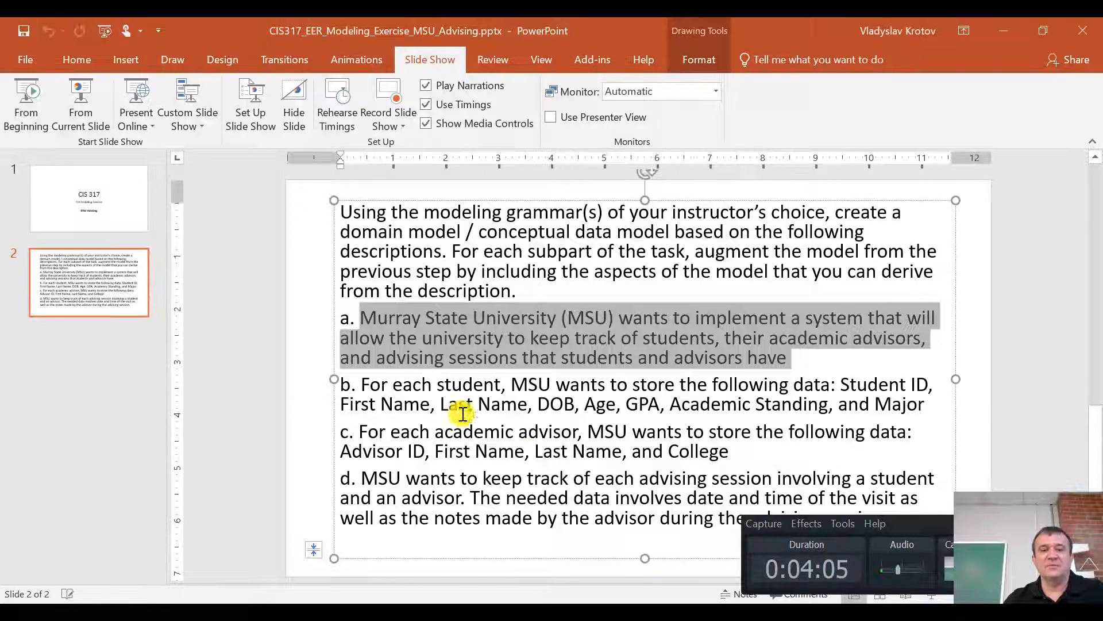
click(440, 404)
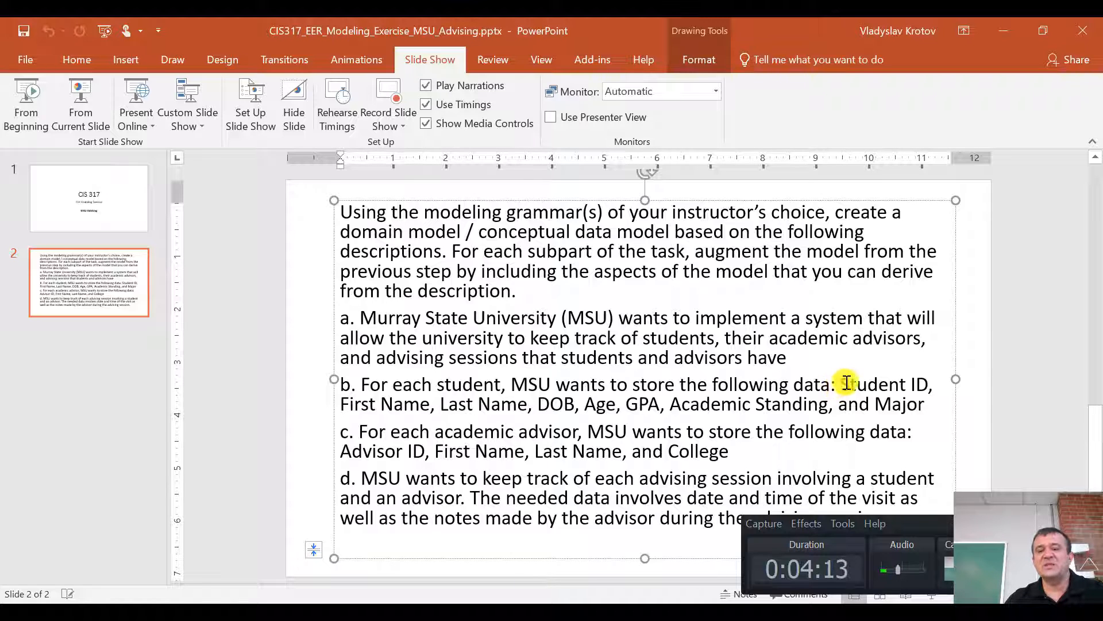
drag(842, 384, 930, 406)
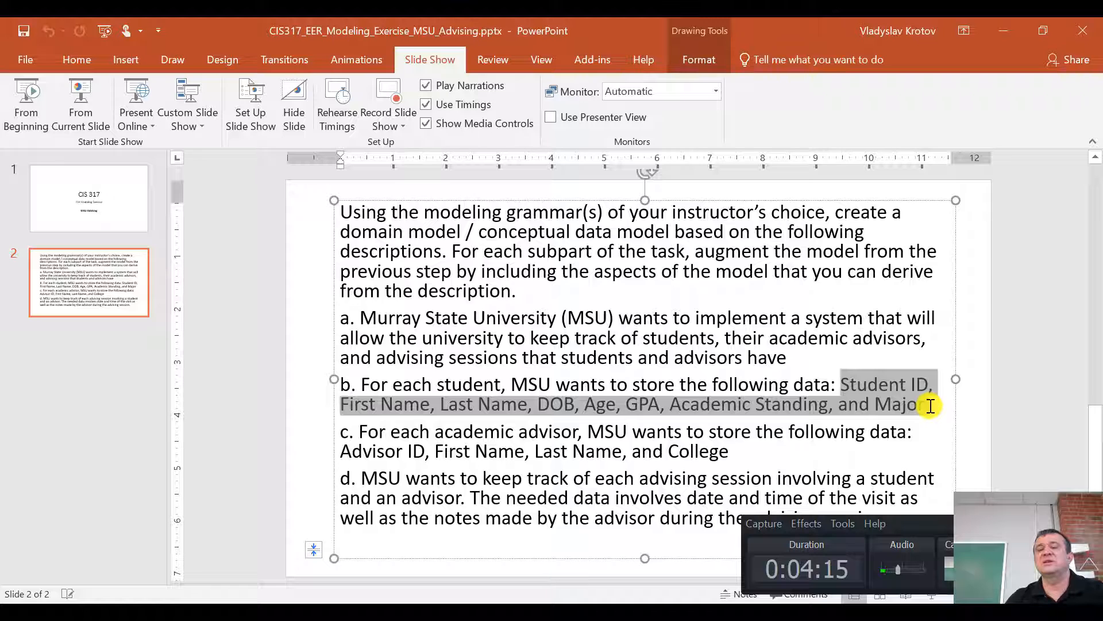
right_click(877, 399)
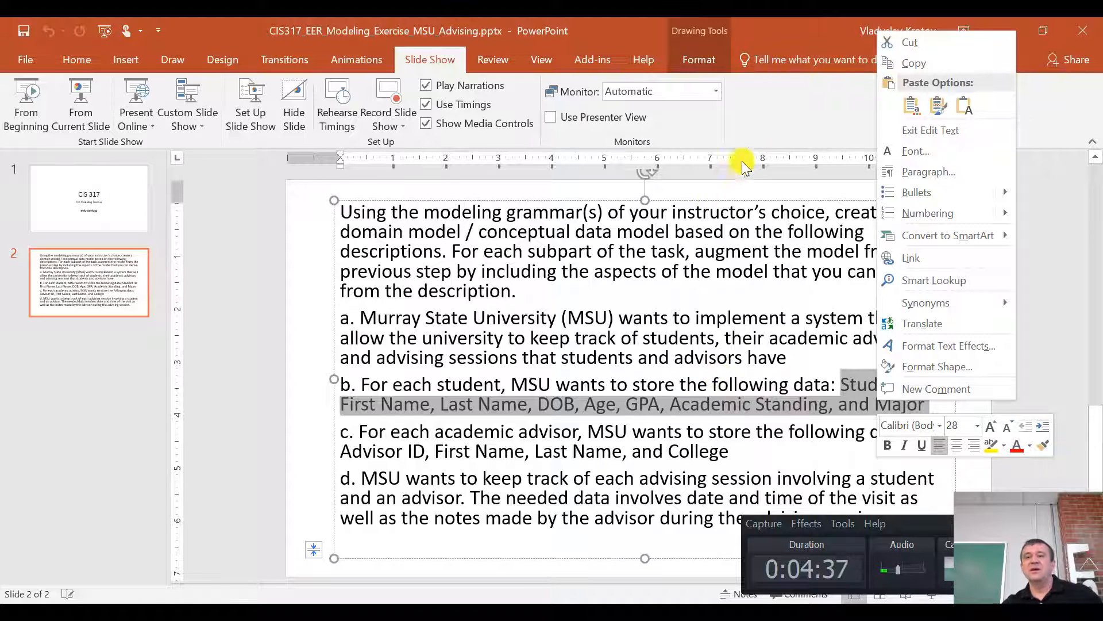
click(934, 65)
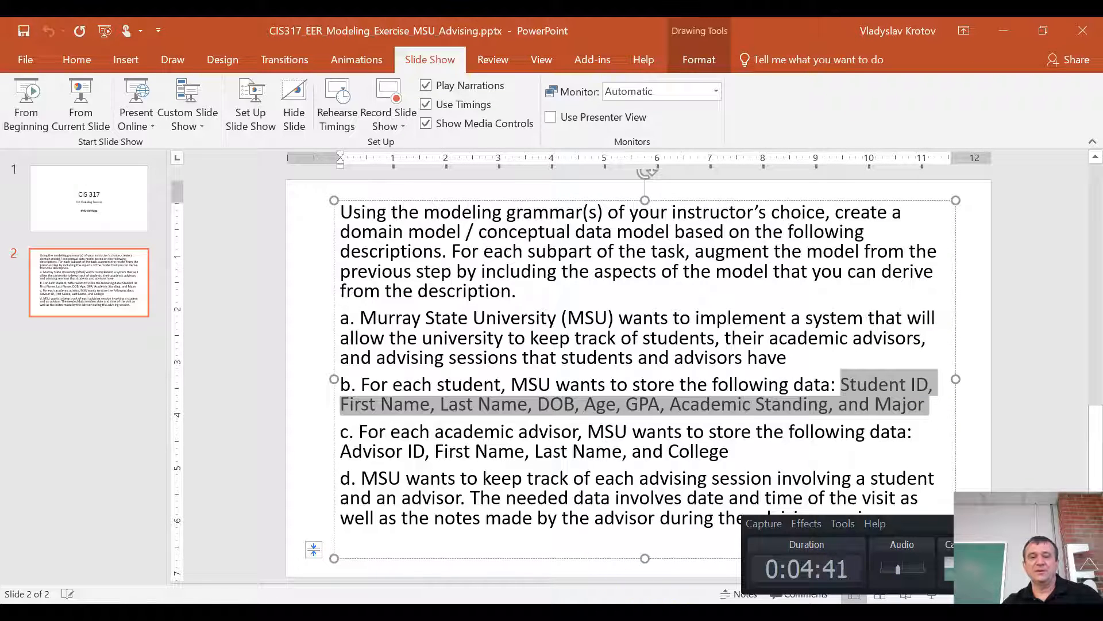
Return to draw.io and try to paste the copied attributes over Item 1 of the STUDENT list.
click(603, 613)
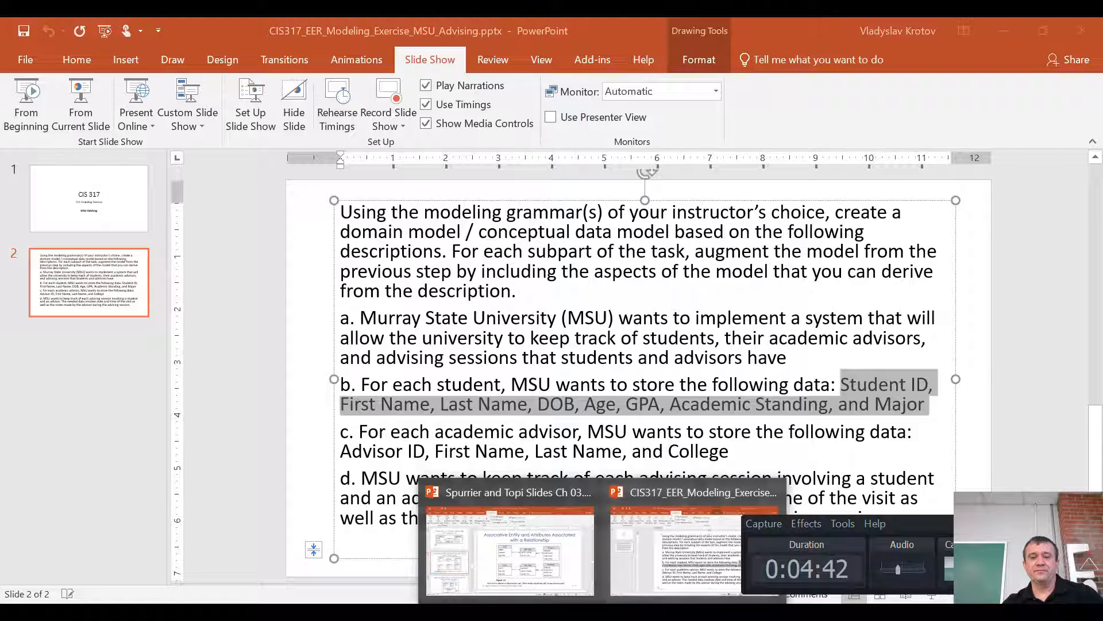
click(570, 610)
click(364, 338)
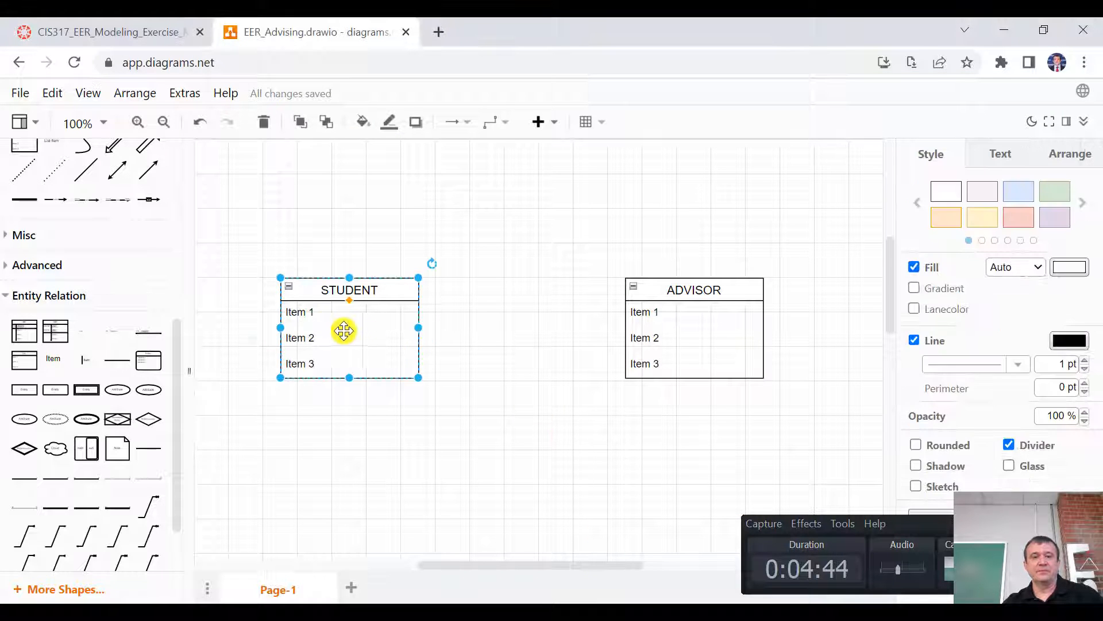
click(316, 316)
double_click(310, 312)
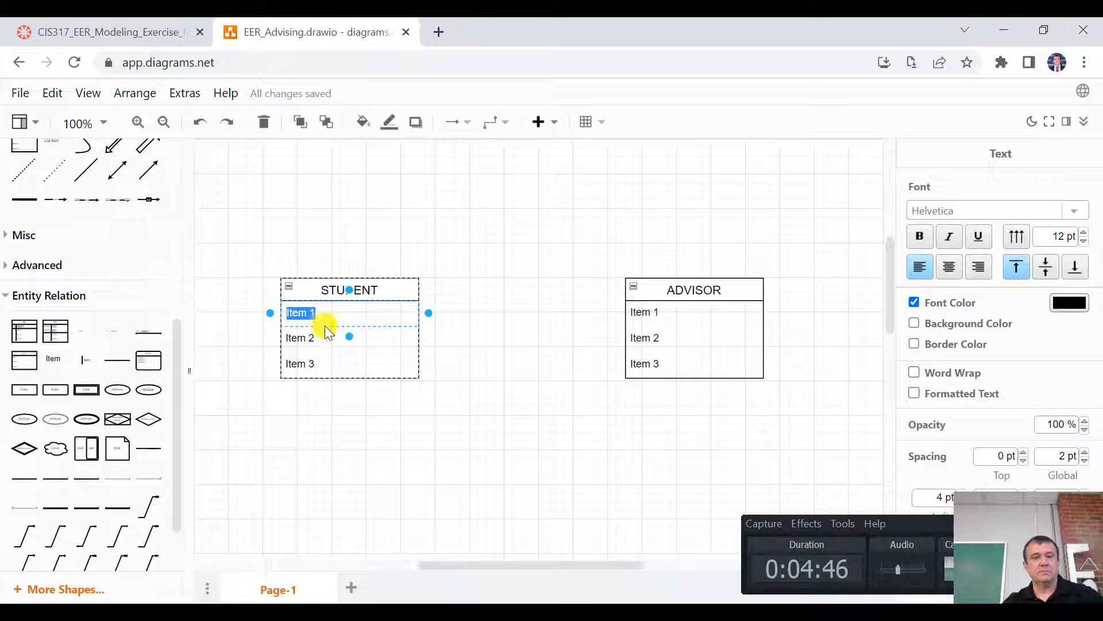
key(ctrl+v)
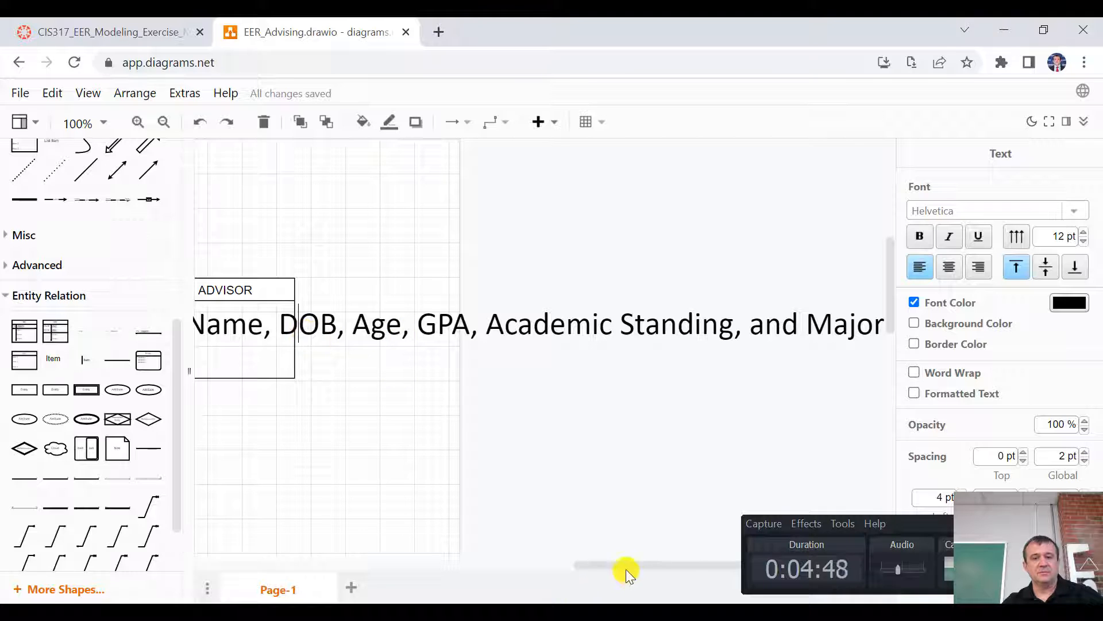
Clear all the pasted attribute text from the STUDENT list's first item and leave text editing.
drag(626, 568, 423, 555)
triple_click(484, 325)
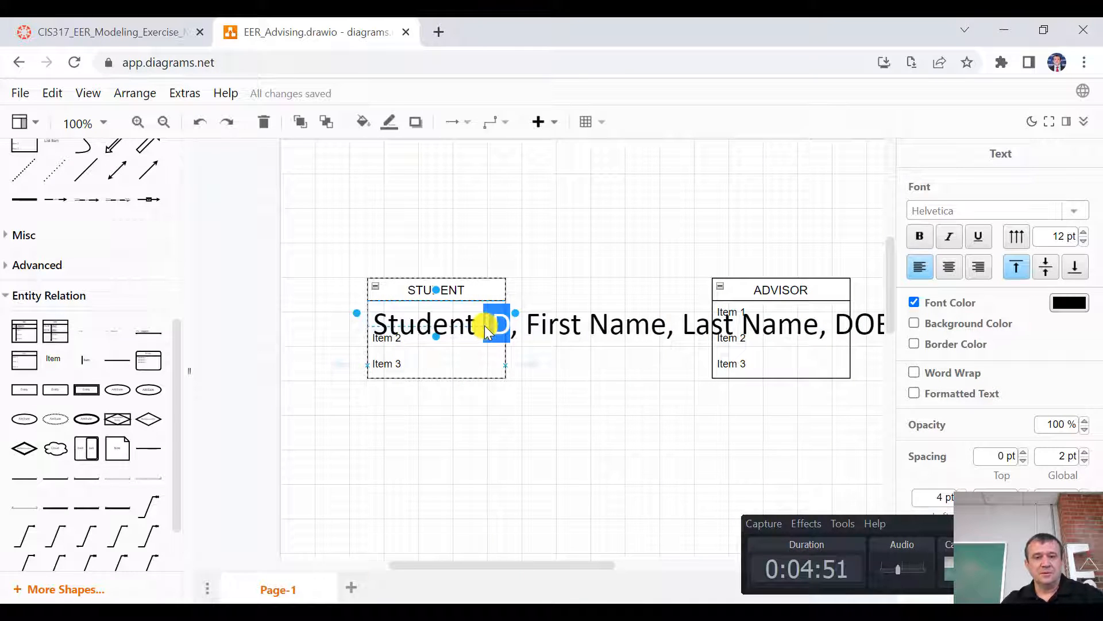
key(BackSpace)
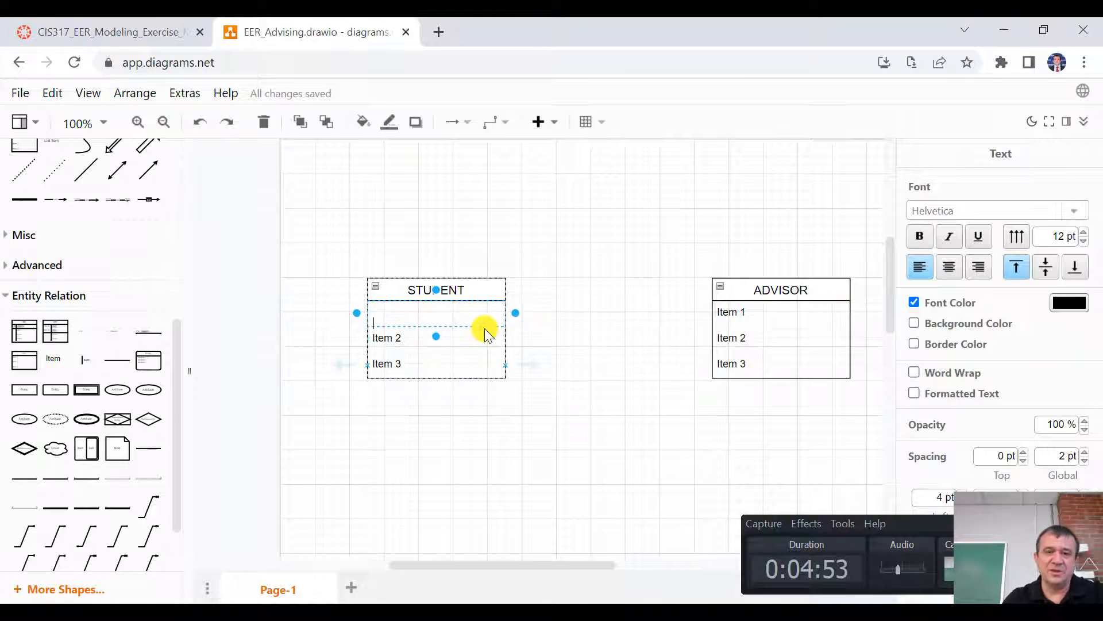
click(454, 402)
click(422, 316)
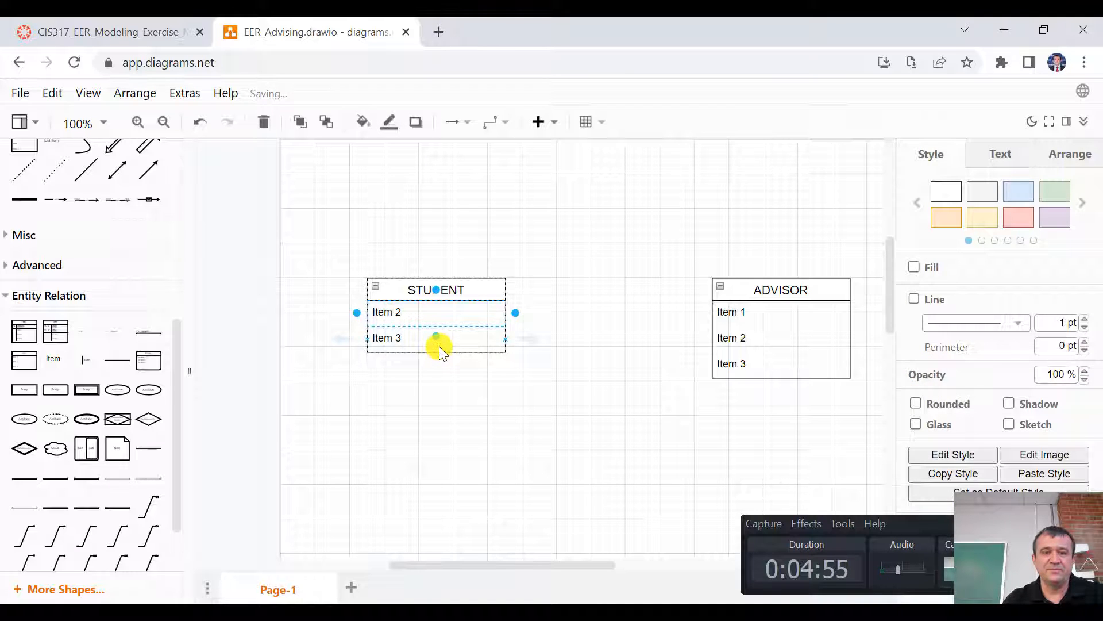
Rename the two remaining items in the STUDENT list as Studend ID and First Name.
click(401, 313)
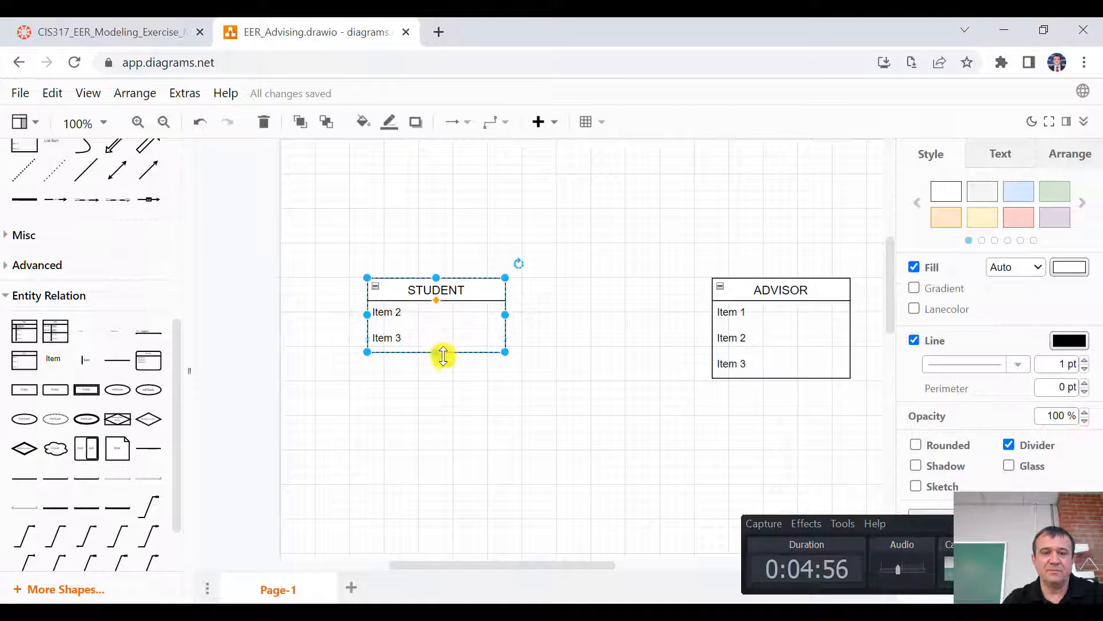
click(414, 316)
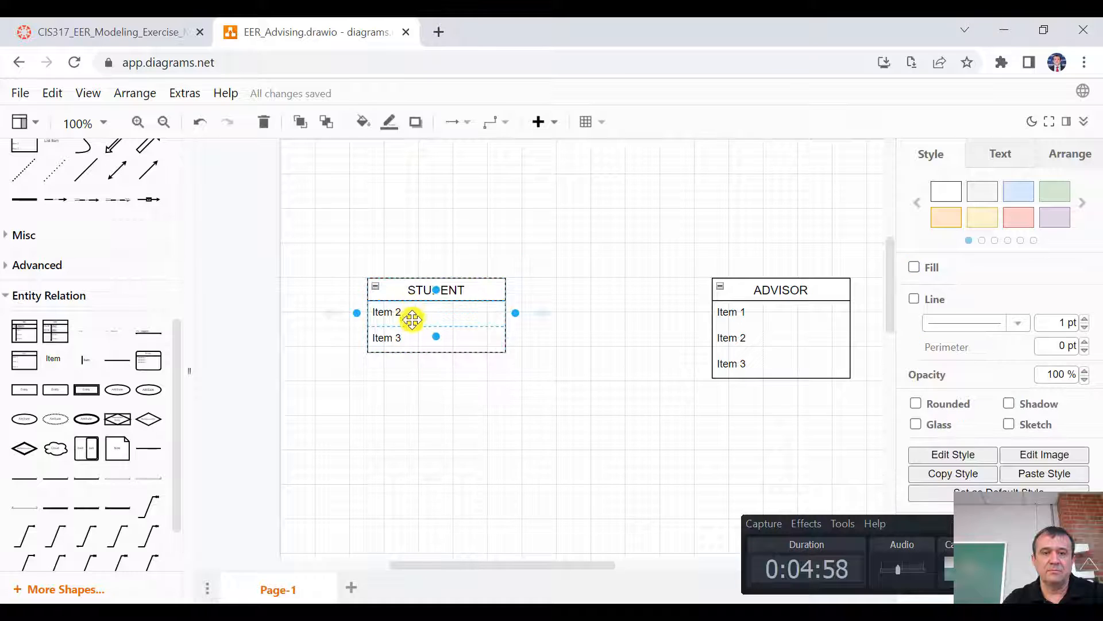
click(419, 337)
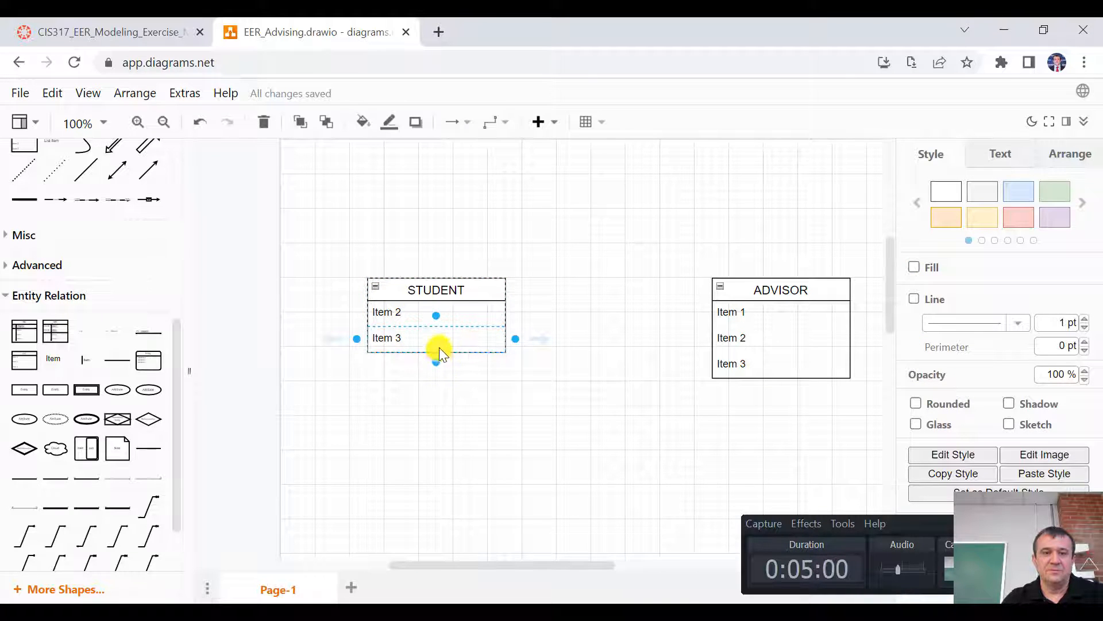
click(407, 312)
double_click(405, 313)
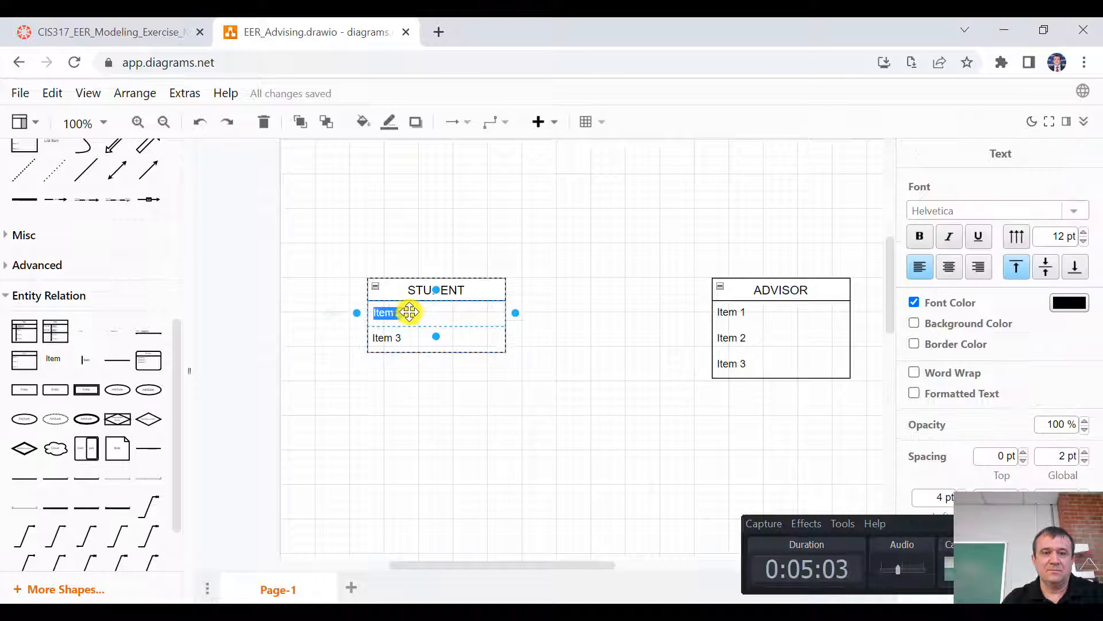
text(Stud)
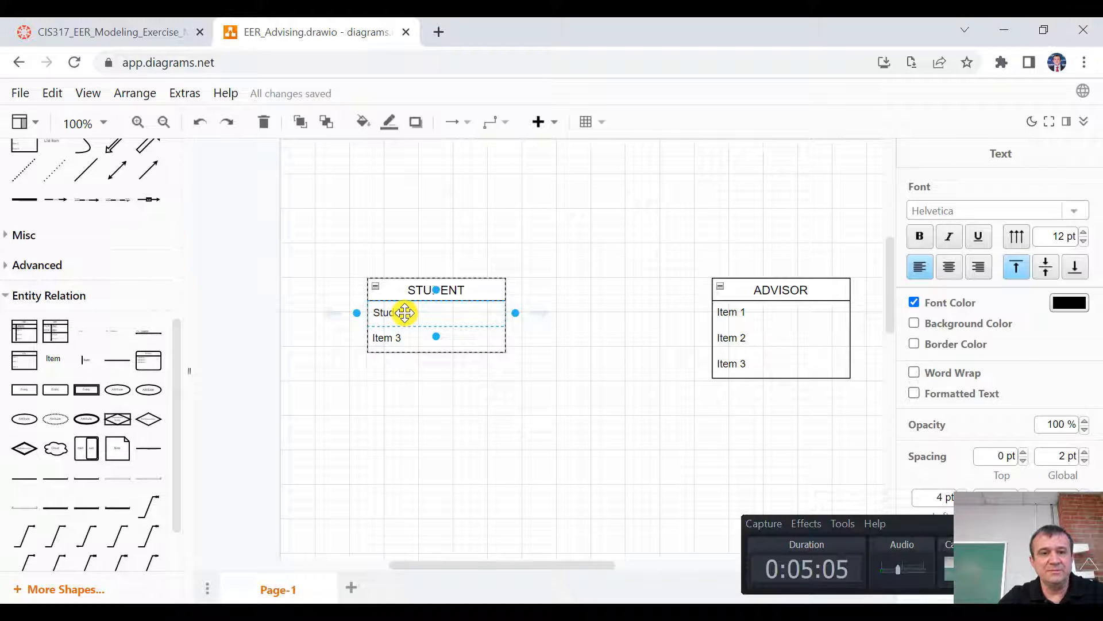
text(end ID)
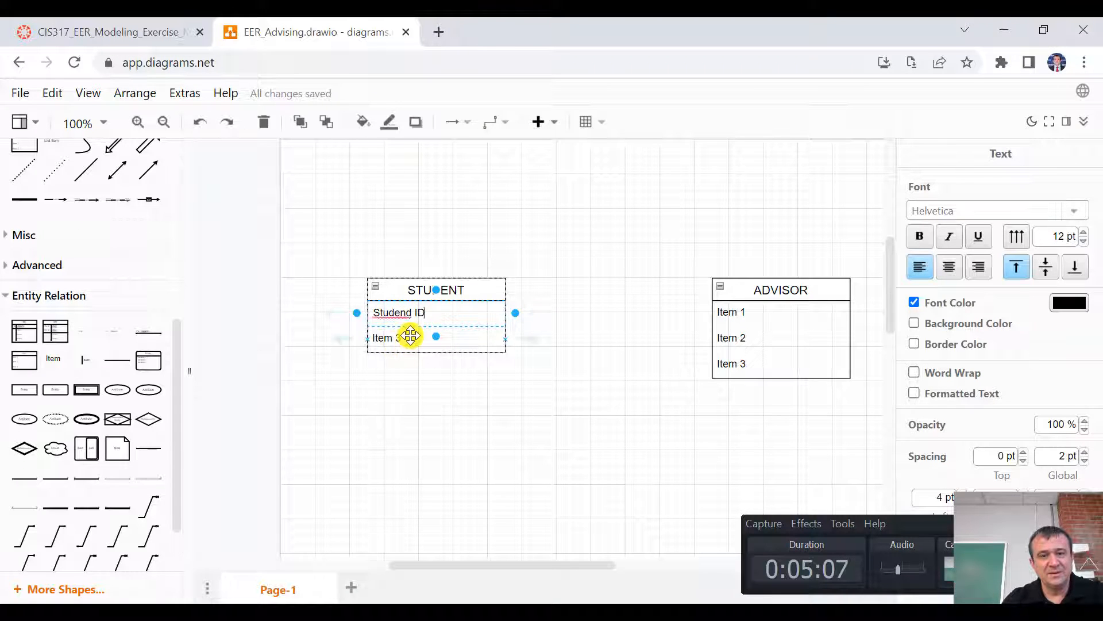
double_click(411, 336)
text(First Name)
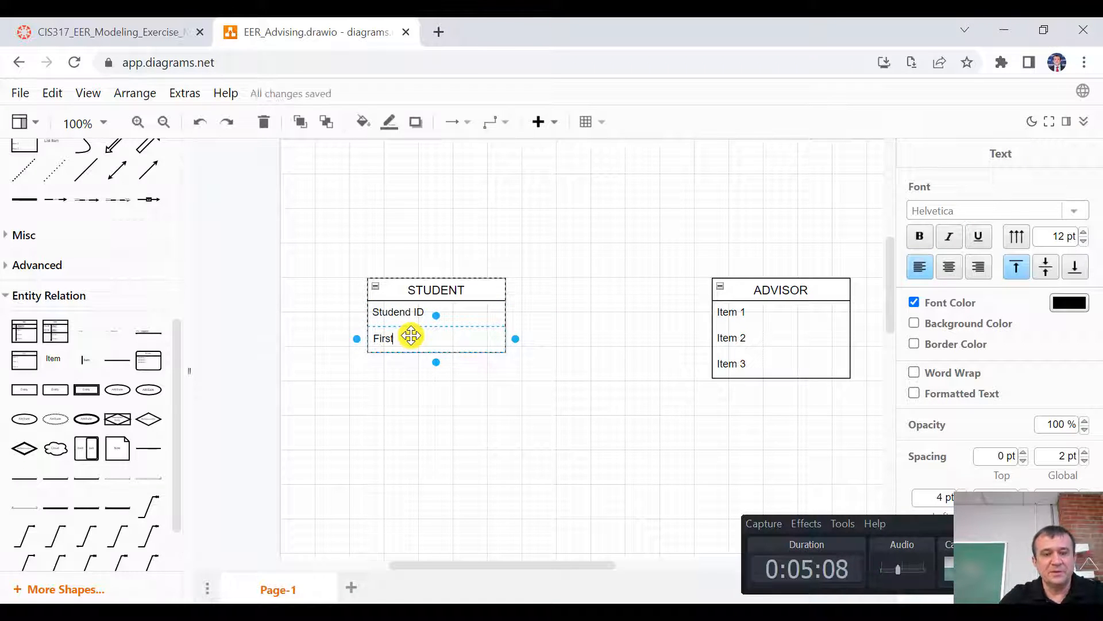
click(467, 329)
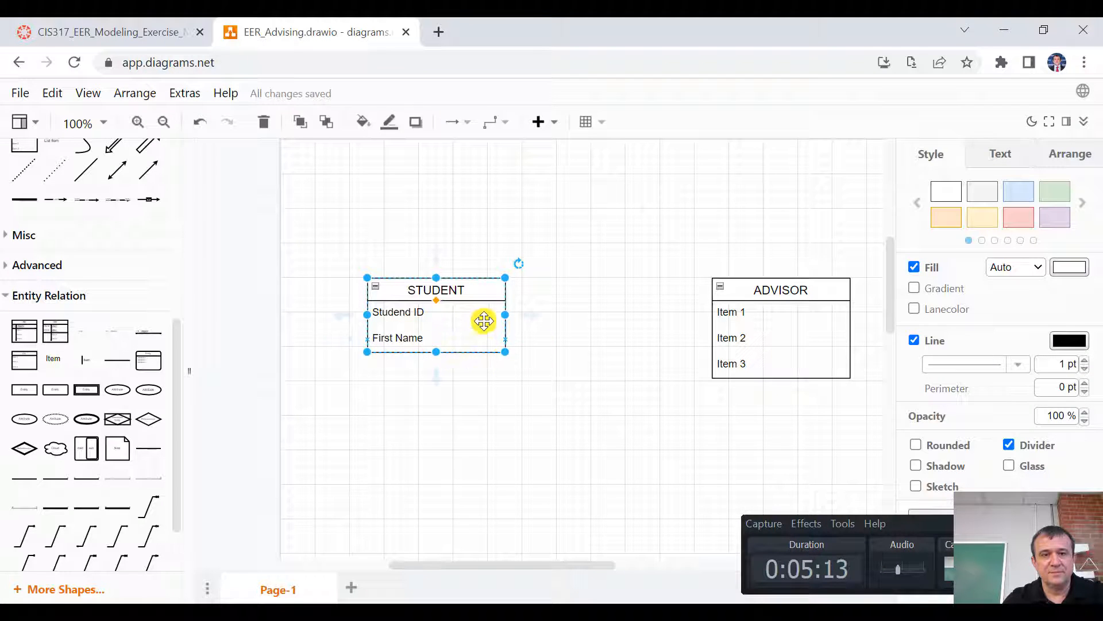
Try to make room for more attributes by stretching the First Name item downward, and undo the resize.
click(493, 334)
drag(440, 365, 438, 391)
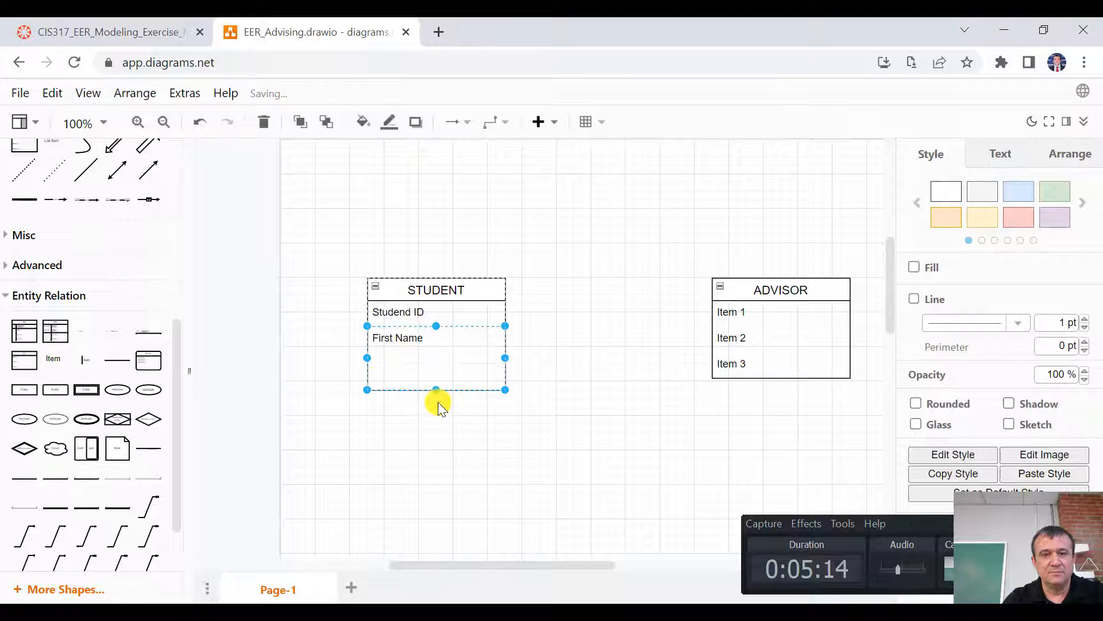
click(431, 349)
double_click(431, 340)
key(Escape)
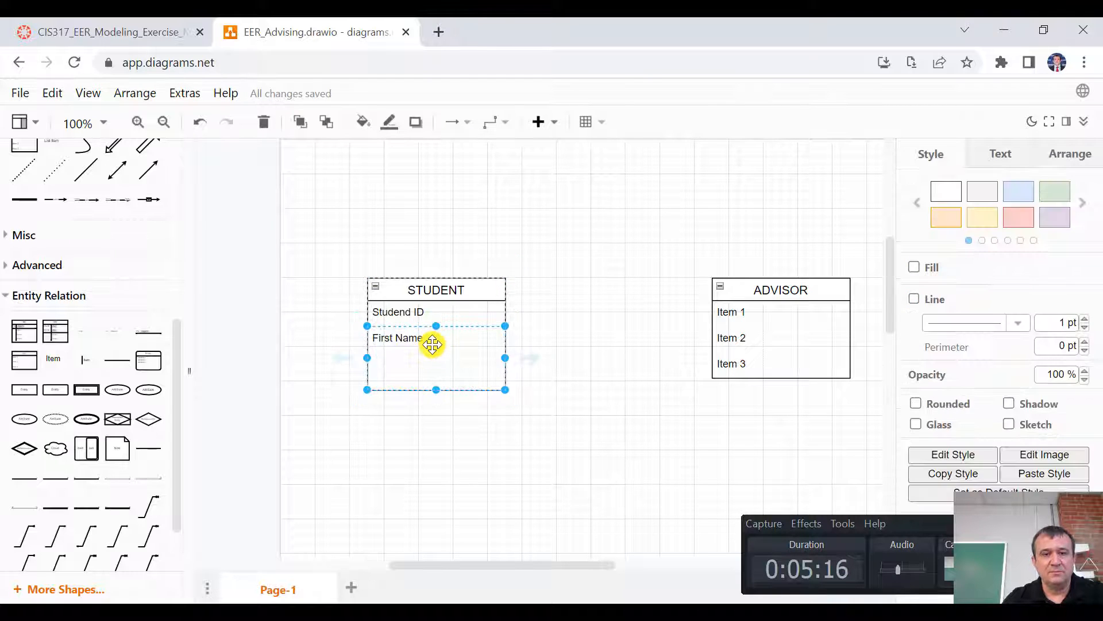
click(402, 340)
click(405, 340)
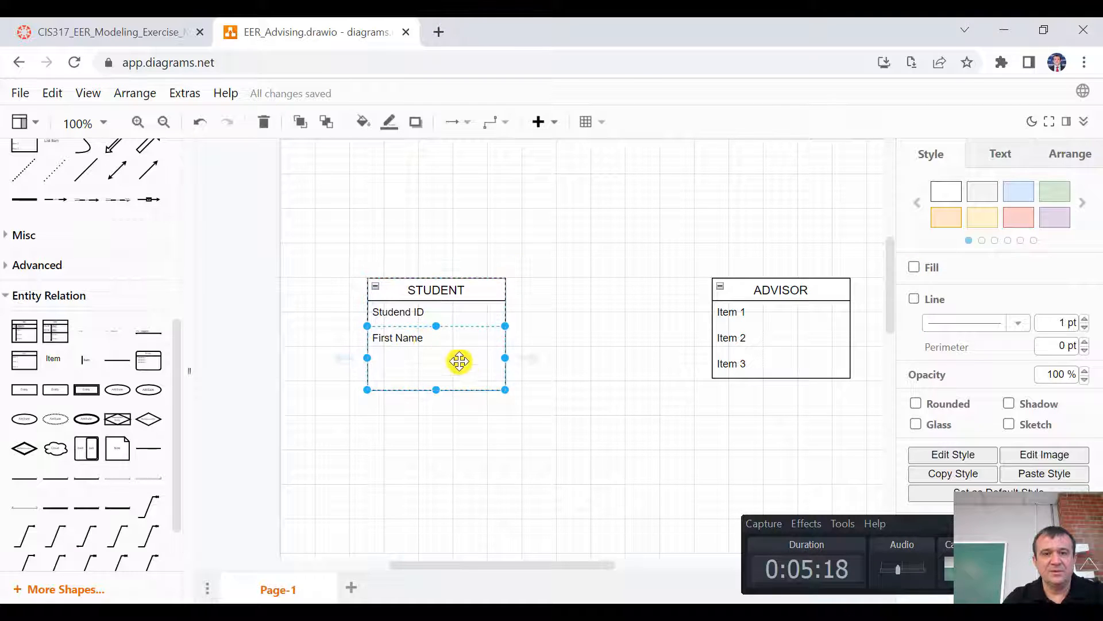
key(ctrl+z)
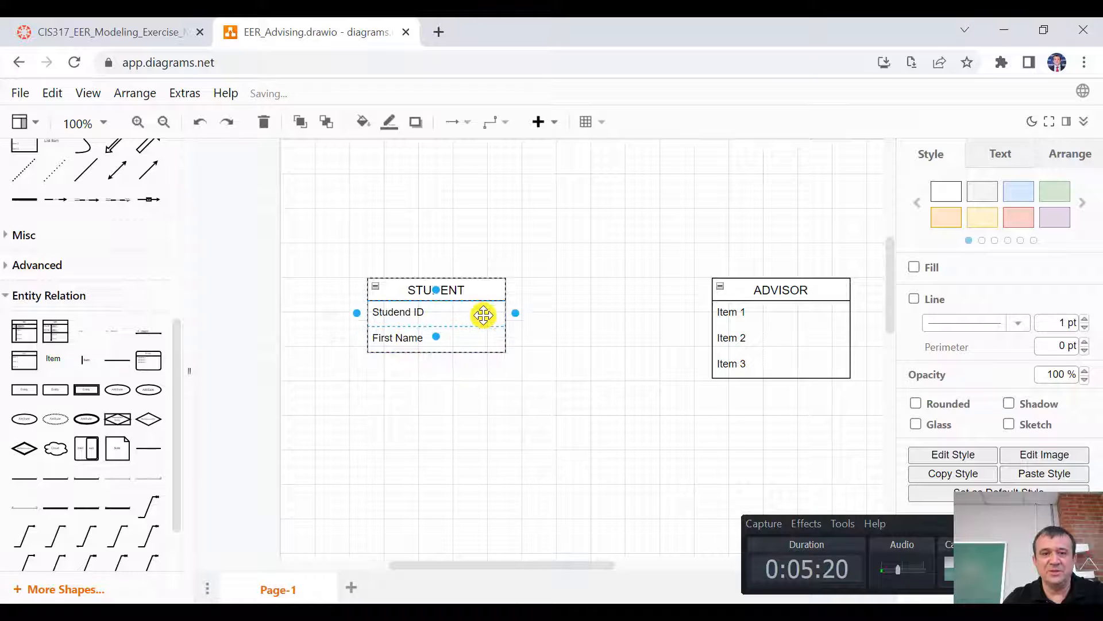
Try duplicating the STUDENT list below itself as a connected shape, and delete the connector between the two lists.
click(483, 290)
click(567, 349)
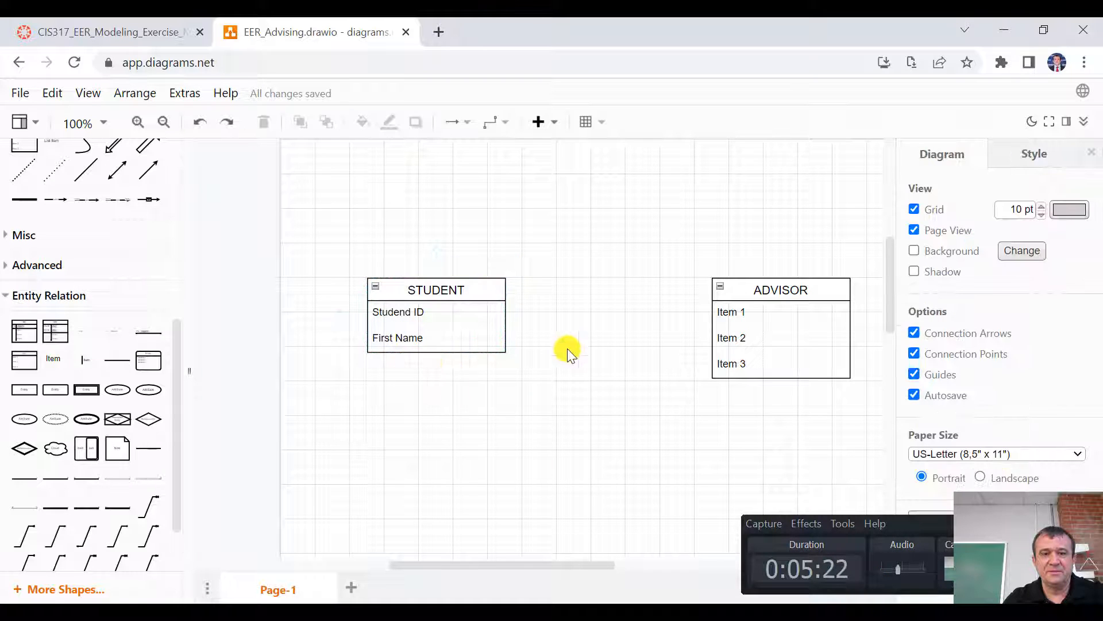
click(457, 337)
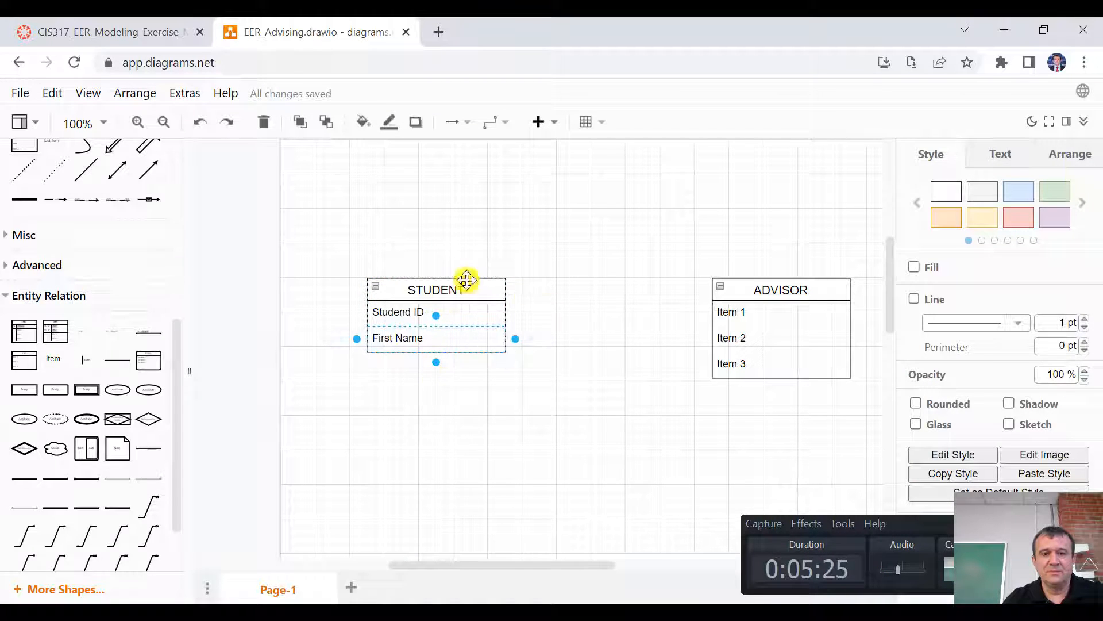
click(434, 289)
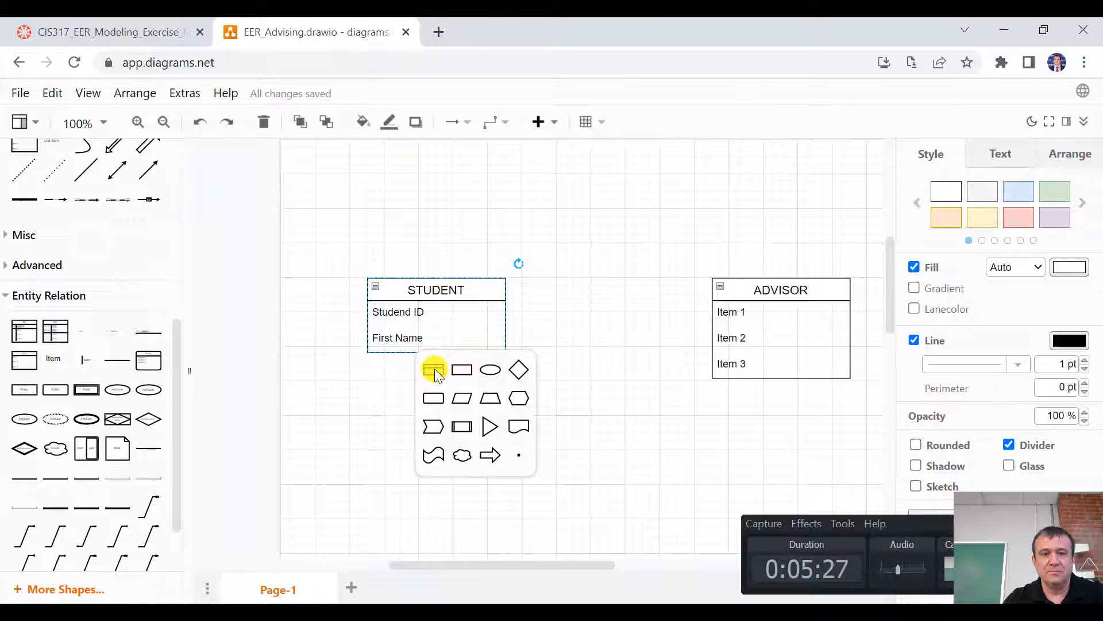
click(435, 368)
click(498, 398)
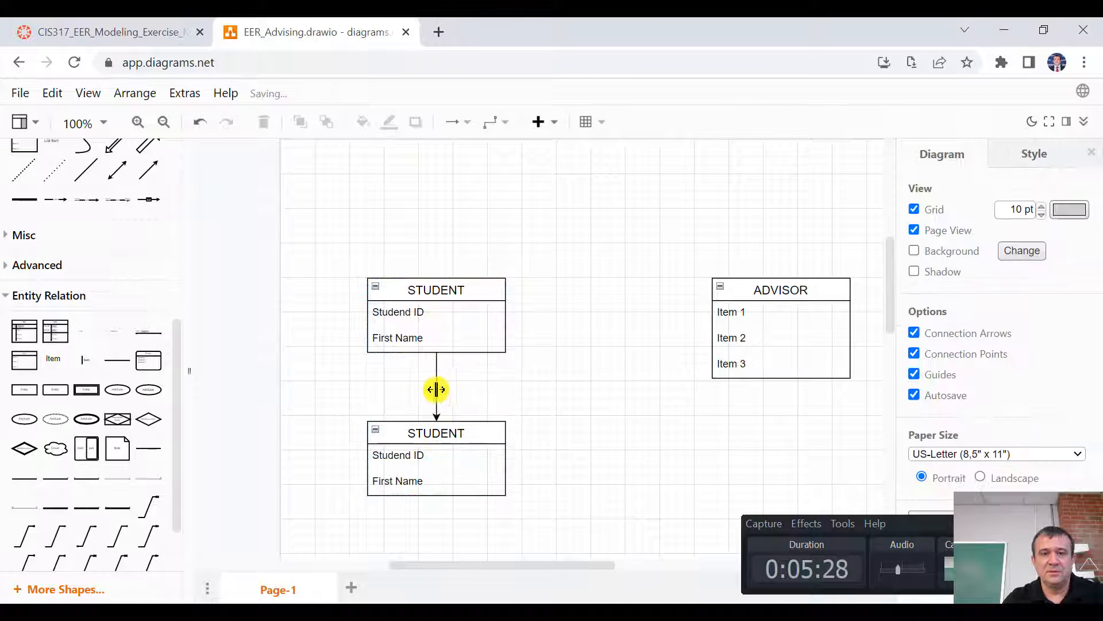
click(436, 387)
key(Delete)
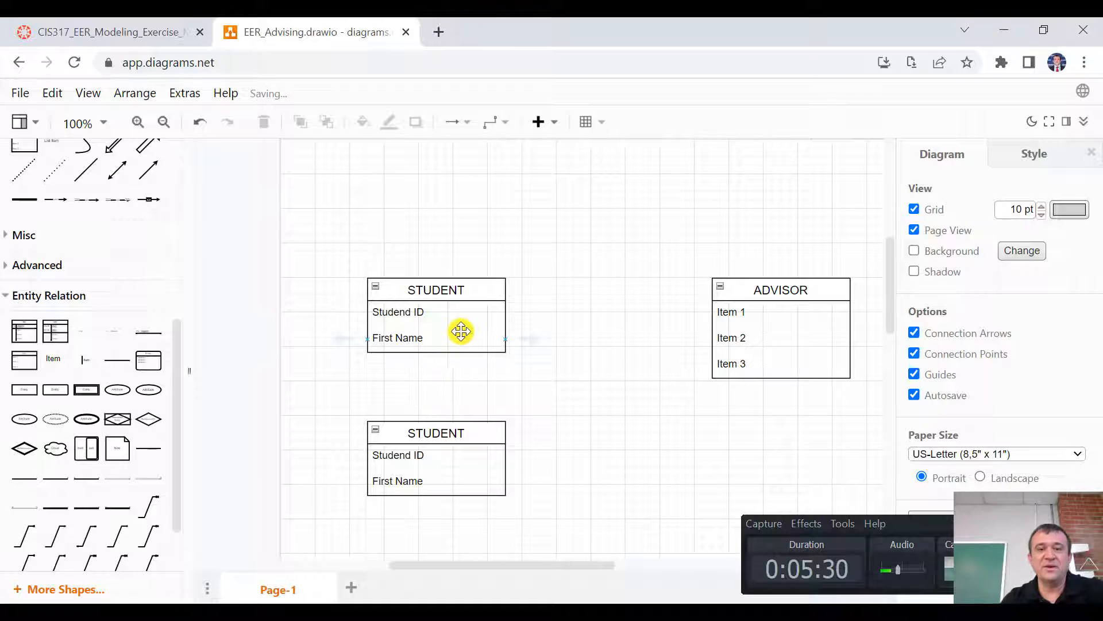
Clone the First Name item twice inside the original STUDENT list.
click(528, 343)
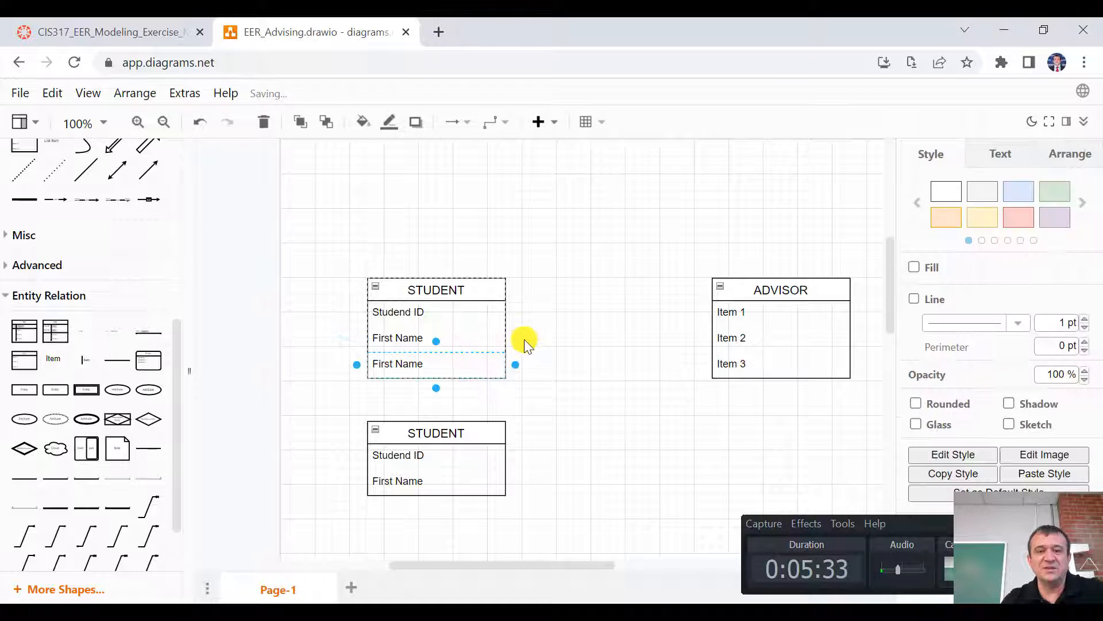
click(545, 366)
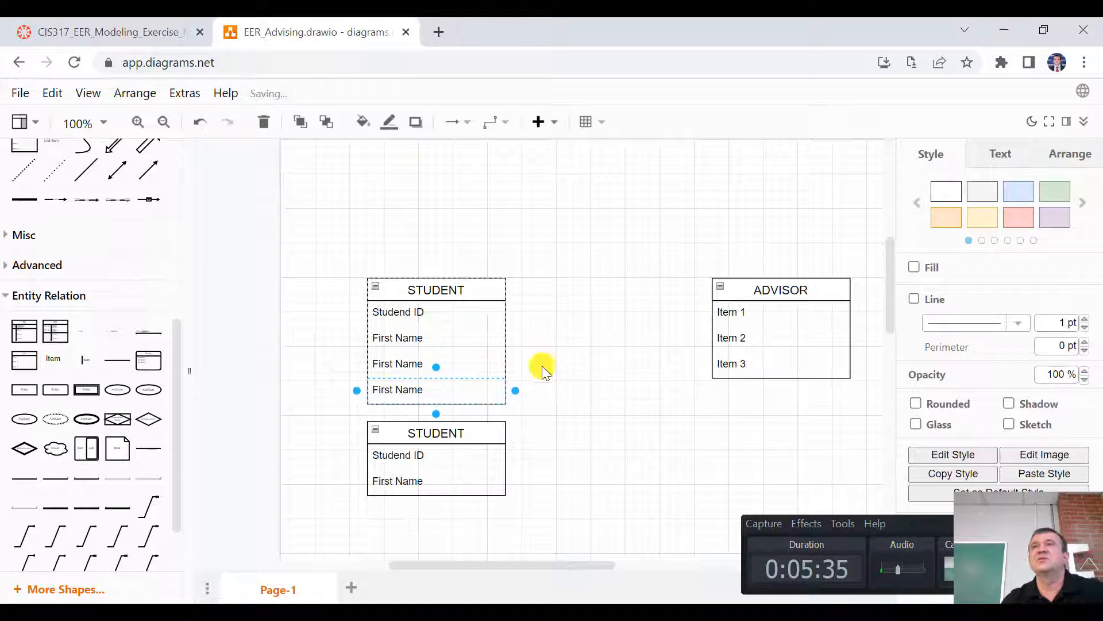
Delete the duplicate STUDENT list below the original, including its items.
click(474, 454)
key(Delete)
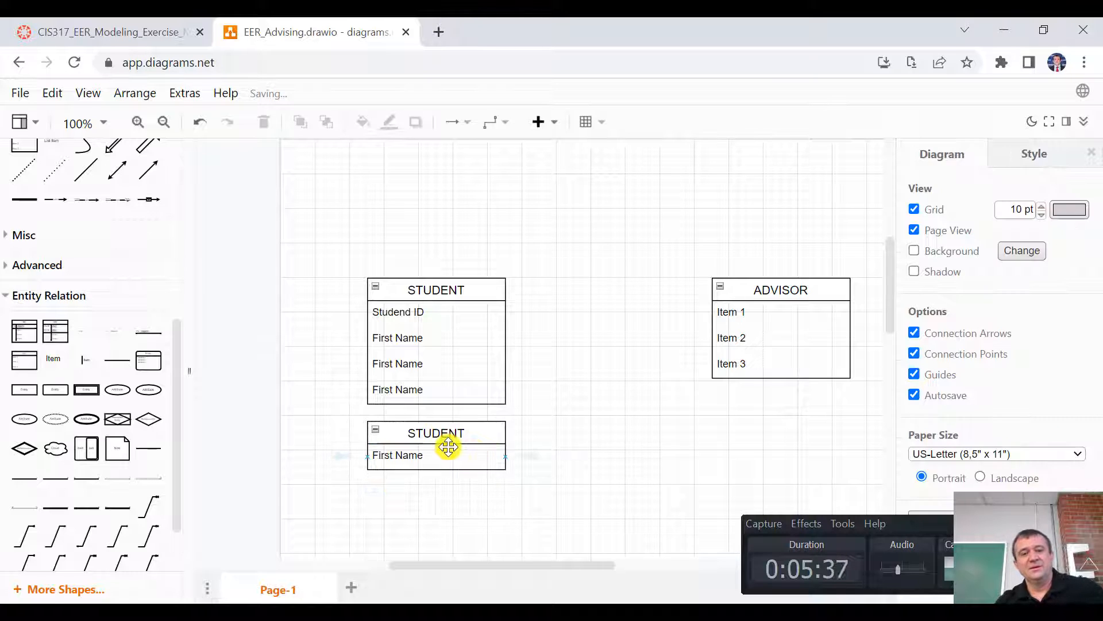
click(449, 446)
key(Delete)
click(450, 434)
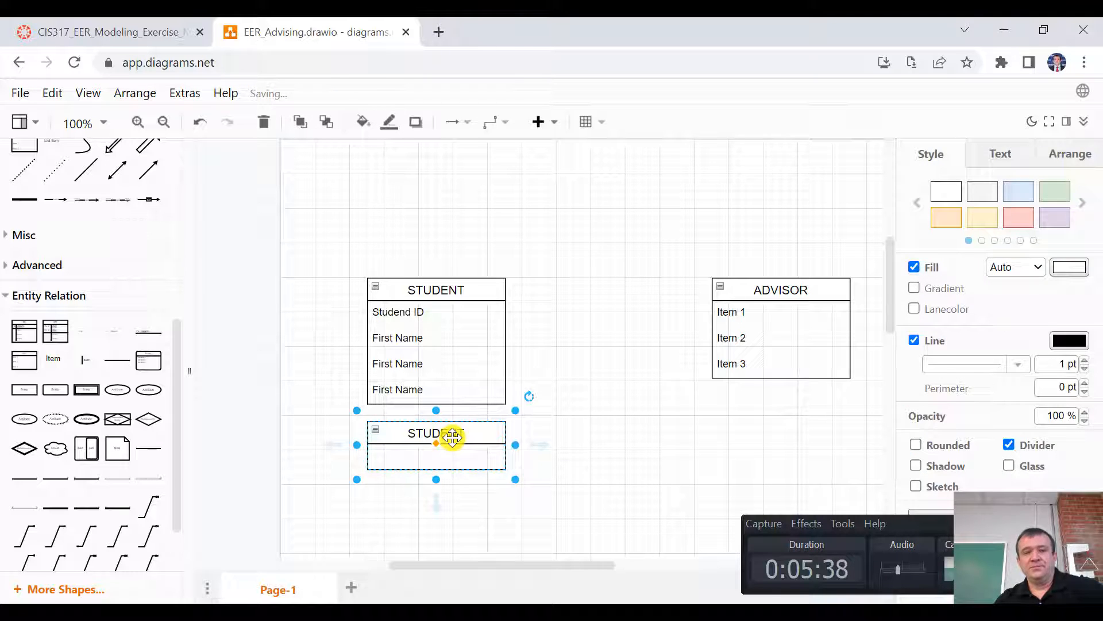
key(Delete)
Change the third item of the STUDENT list to Last Name.
click(404, 361)
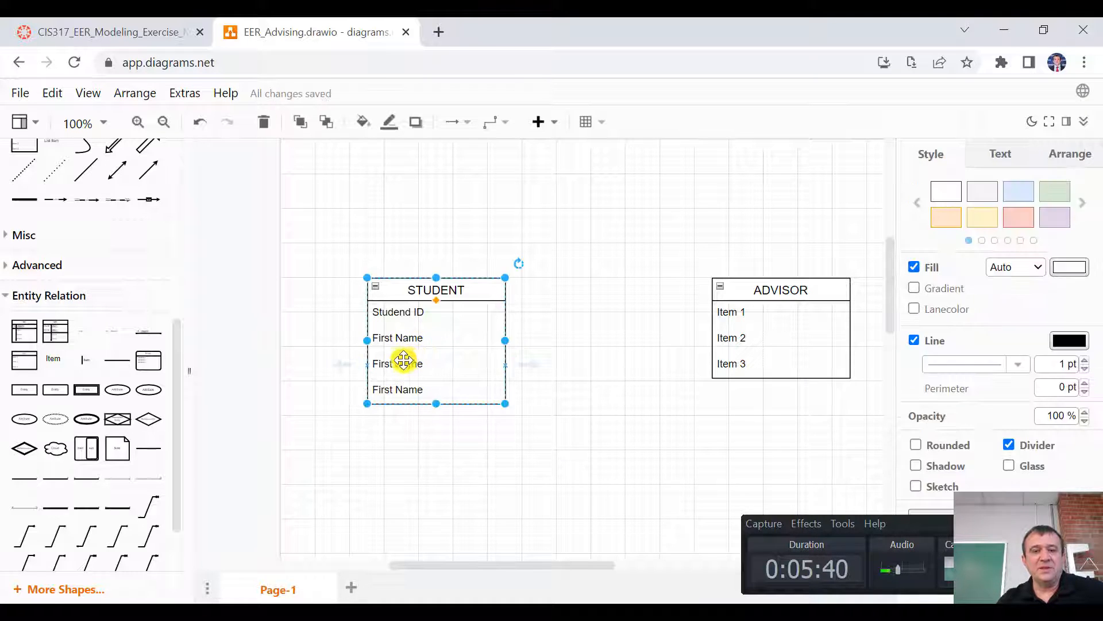
click(400, 362)
click(398, 362)
double_click(383, 364)
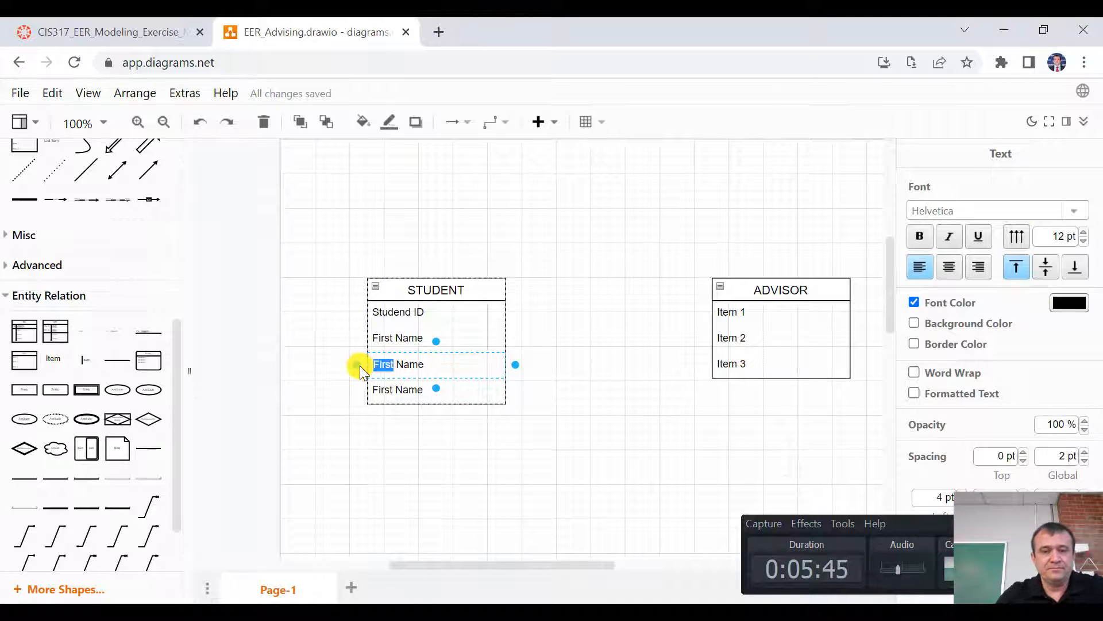
text(Last)
key(Escape)
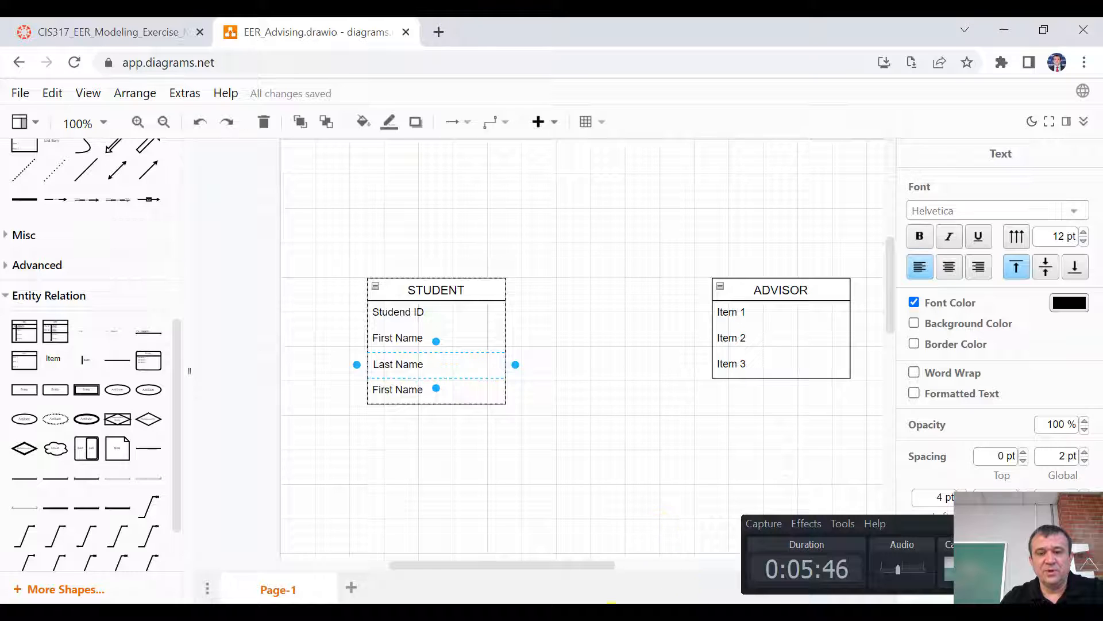
Check the student attributes on the PowerPoint exercise slide, and back in draw.io rename the STUDENT list's last item as DOB.
click(697, 548)
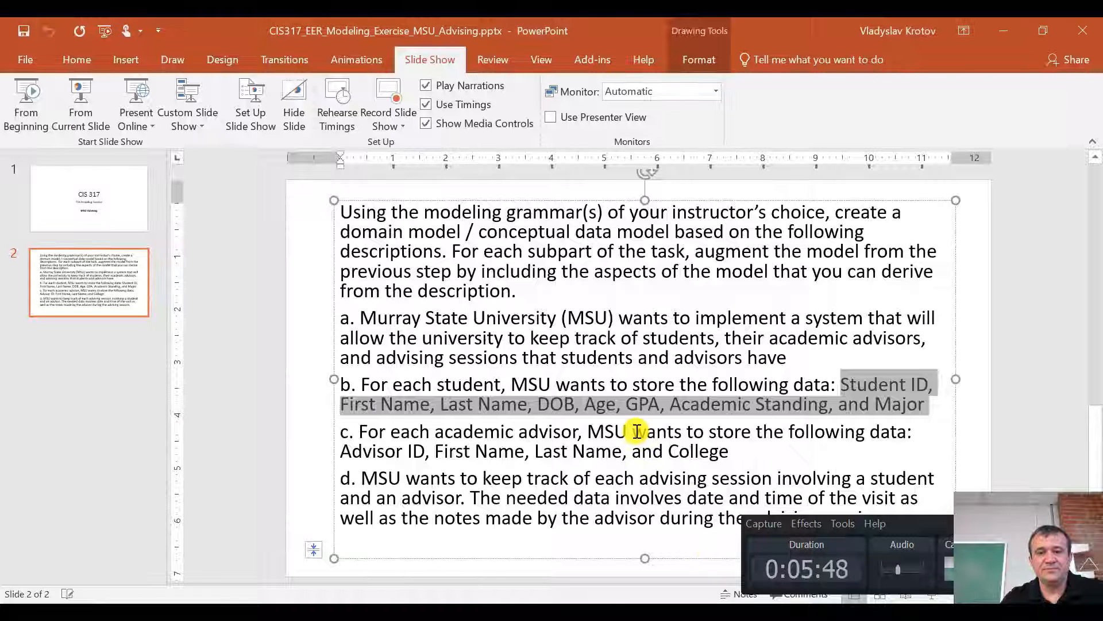
click(867, 380)
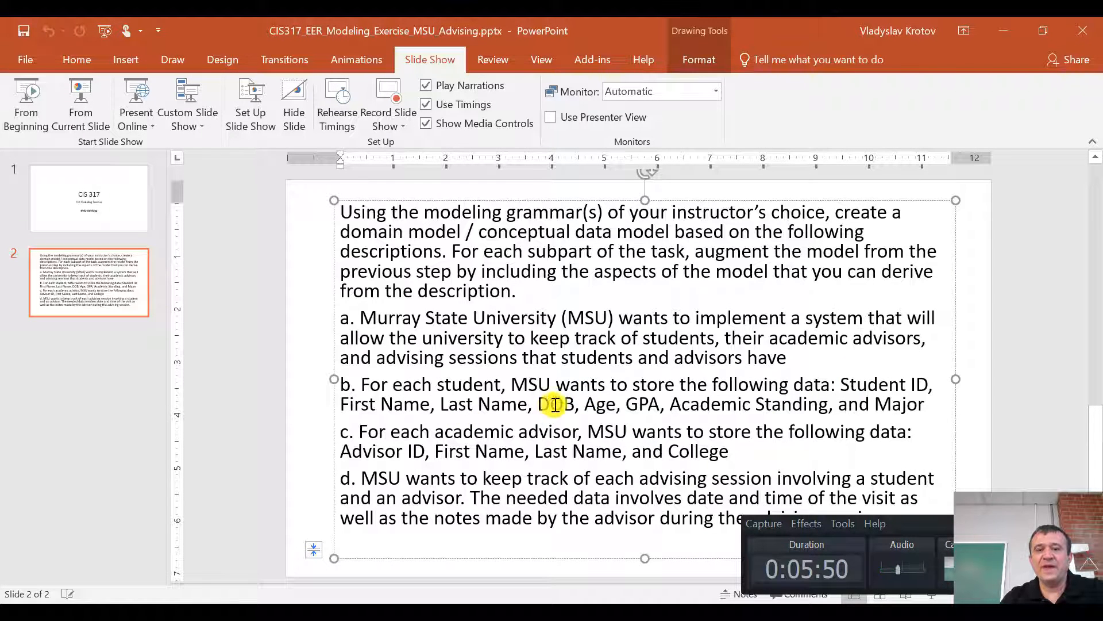
click(1004, 30)
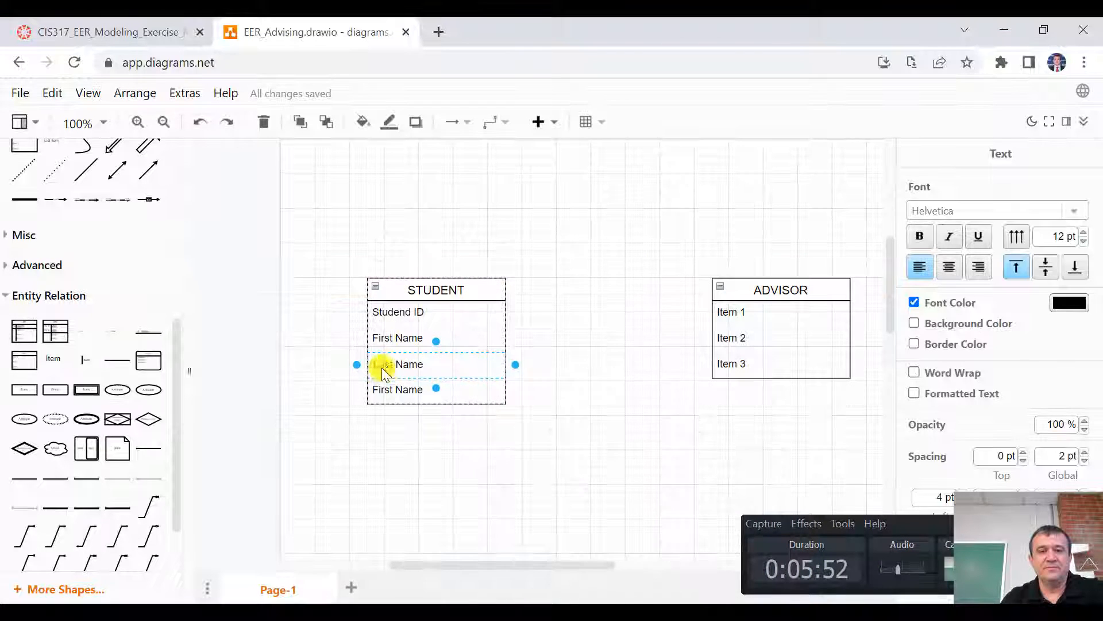
click(412, 381)
click(406, 387)
double_click(406, 387)
text(D)
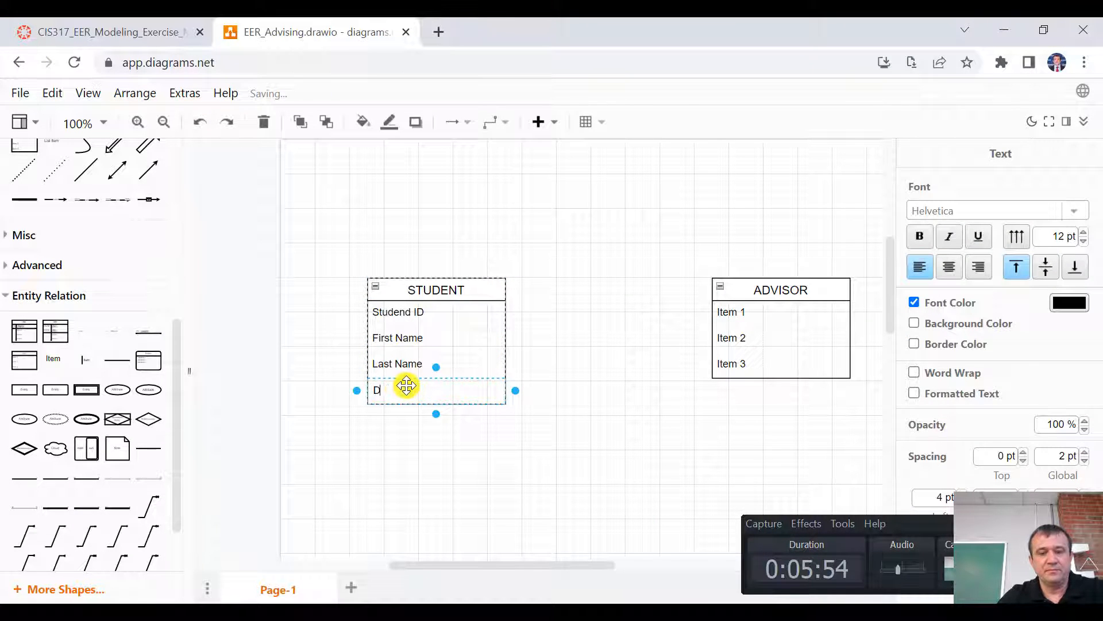
text(OB)
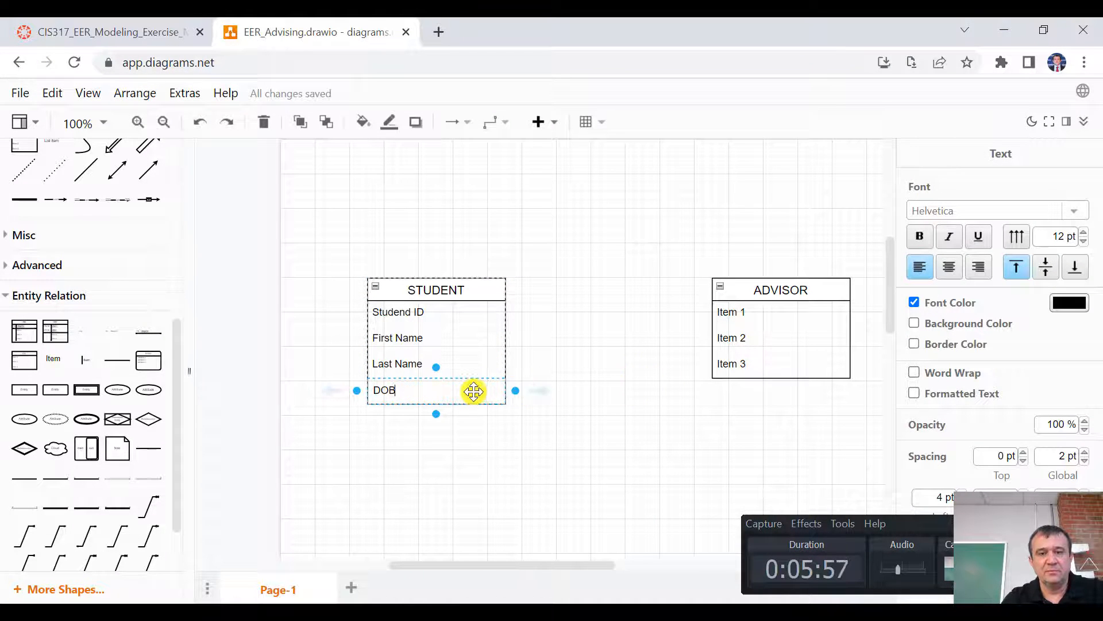
Add Age and GPA as new attribute items below DOB in the STUDENT list.
click(540, 391)
double_click(433, 411)
text(Age)
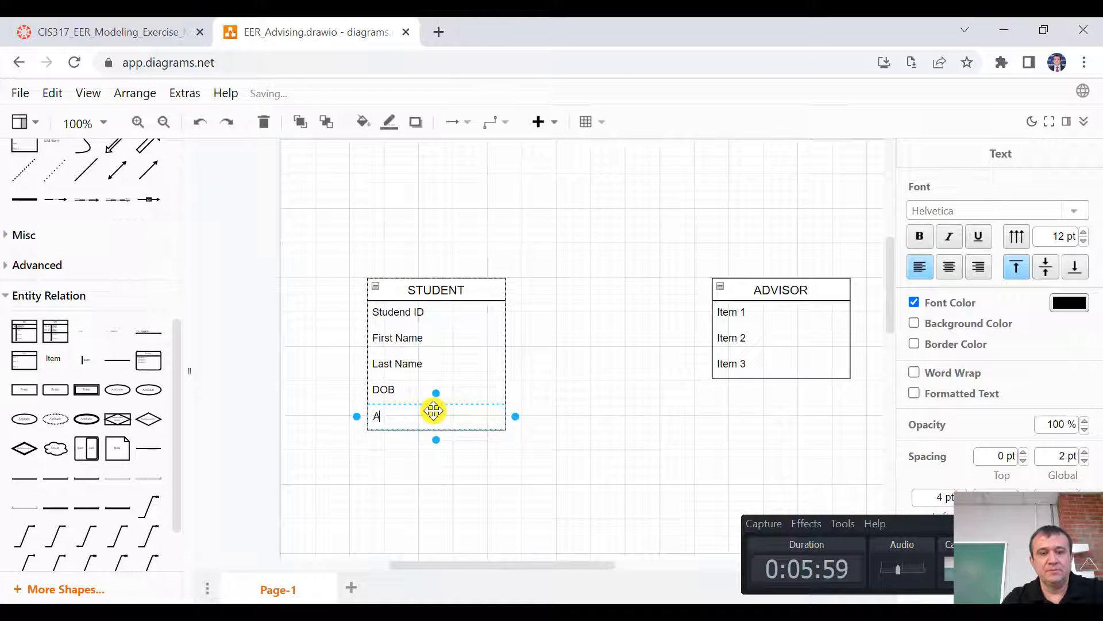
click(540, 414)
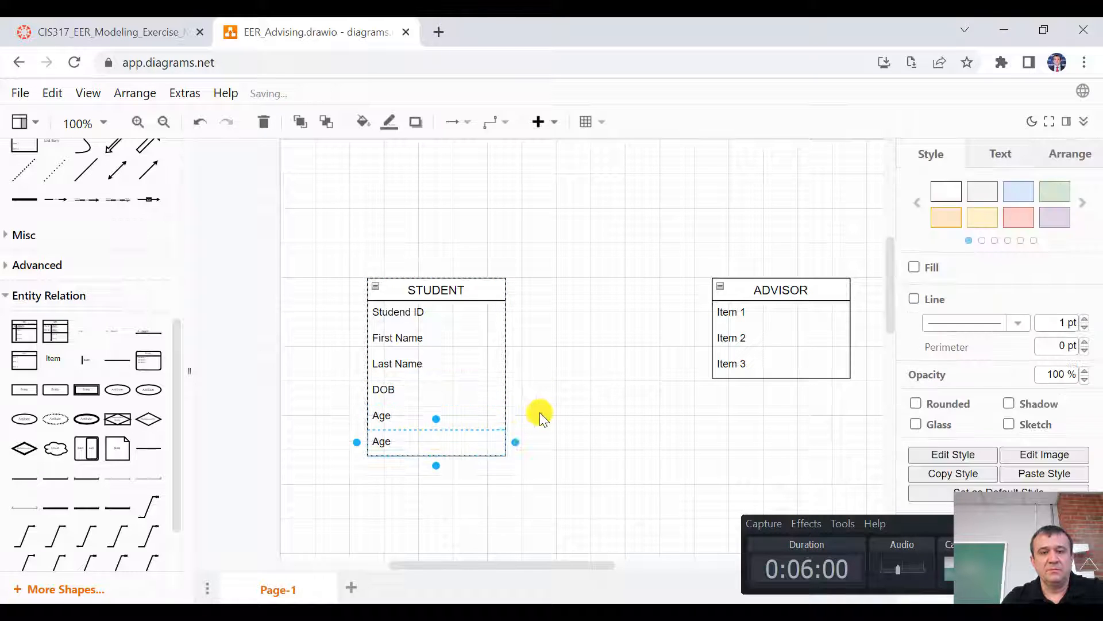
click(404, 439)
double_click(404, 440)
text(GPA)
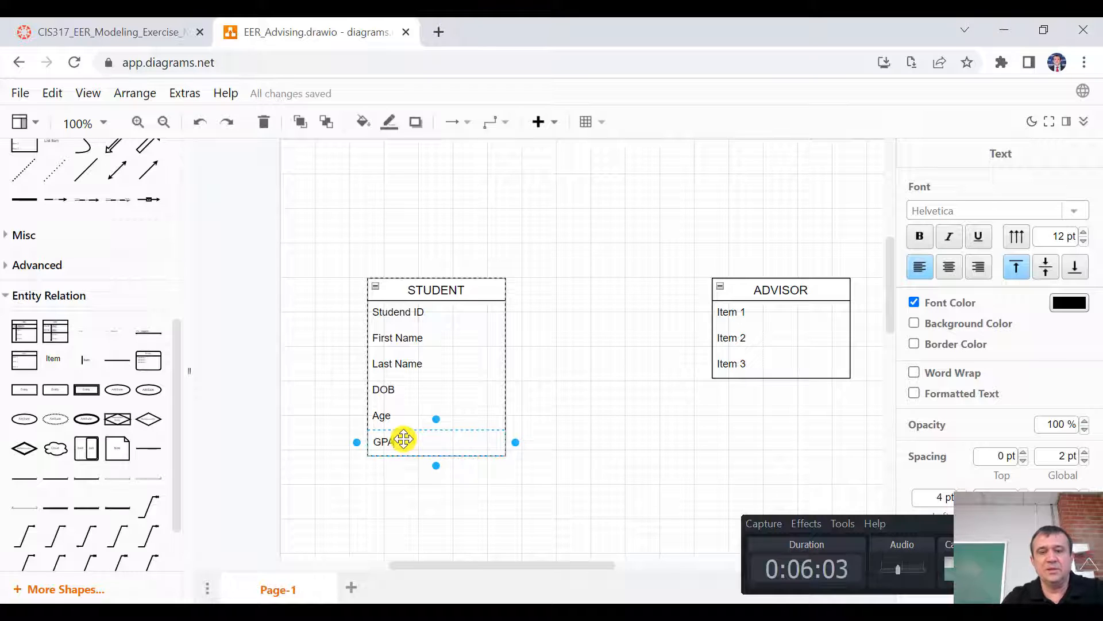
Add an Academic Standing attribute item below GPA in the STUDENT list.
click(540, 441)
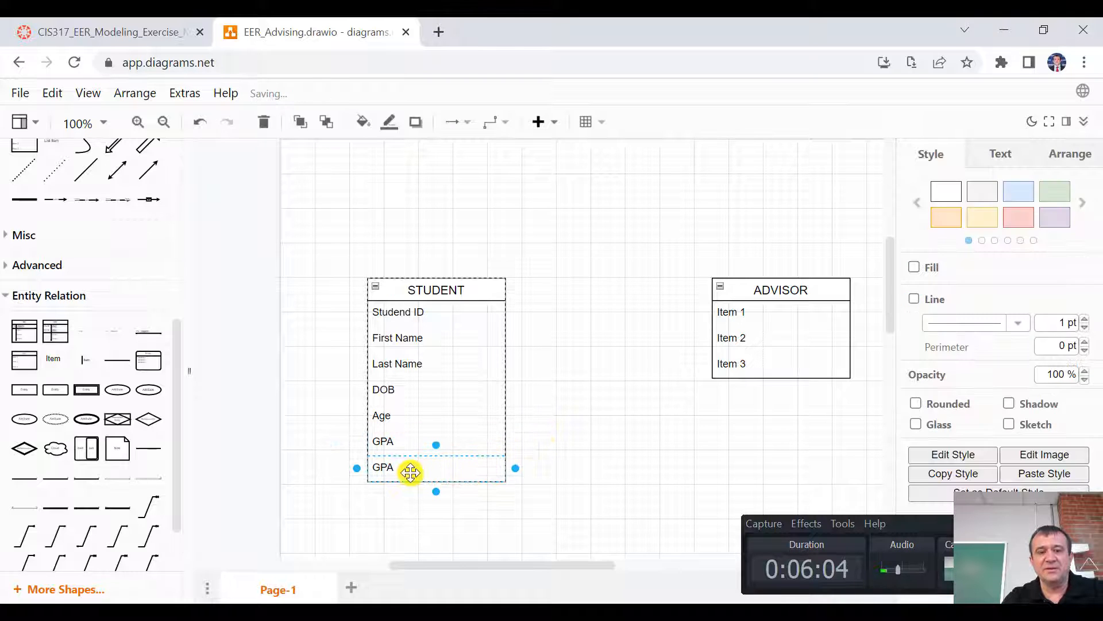
double_click(410, 472)
text(Ad)
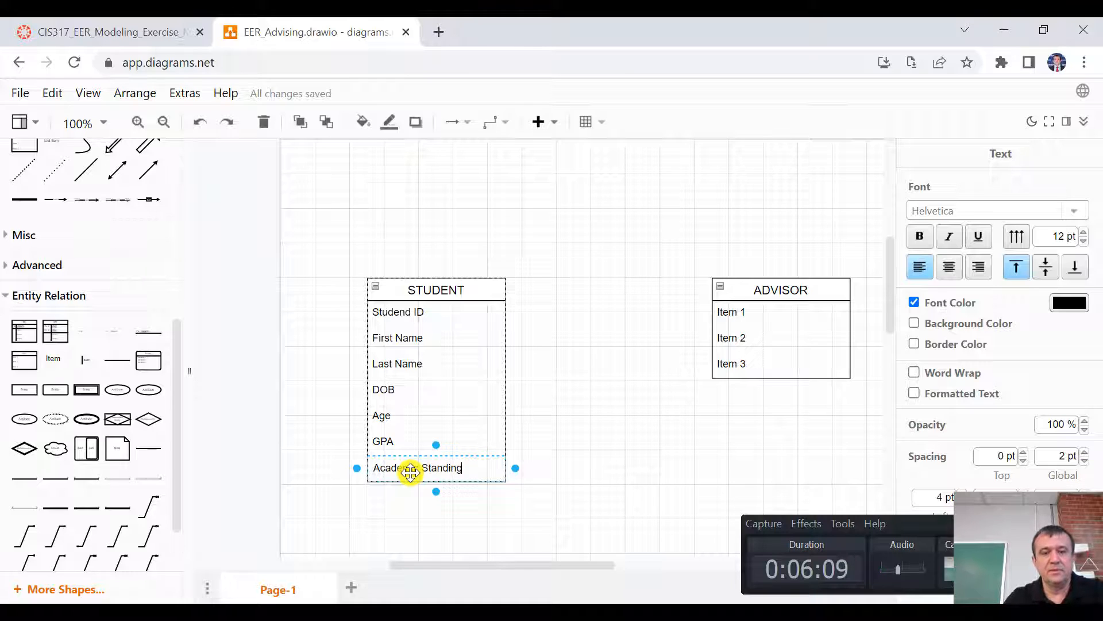
Check the remaining student attributes on the PowerPoint exercise slide, and back in draw.io add a Major item below Academic Standing in the STUDENT list.
click(602, 612)
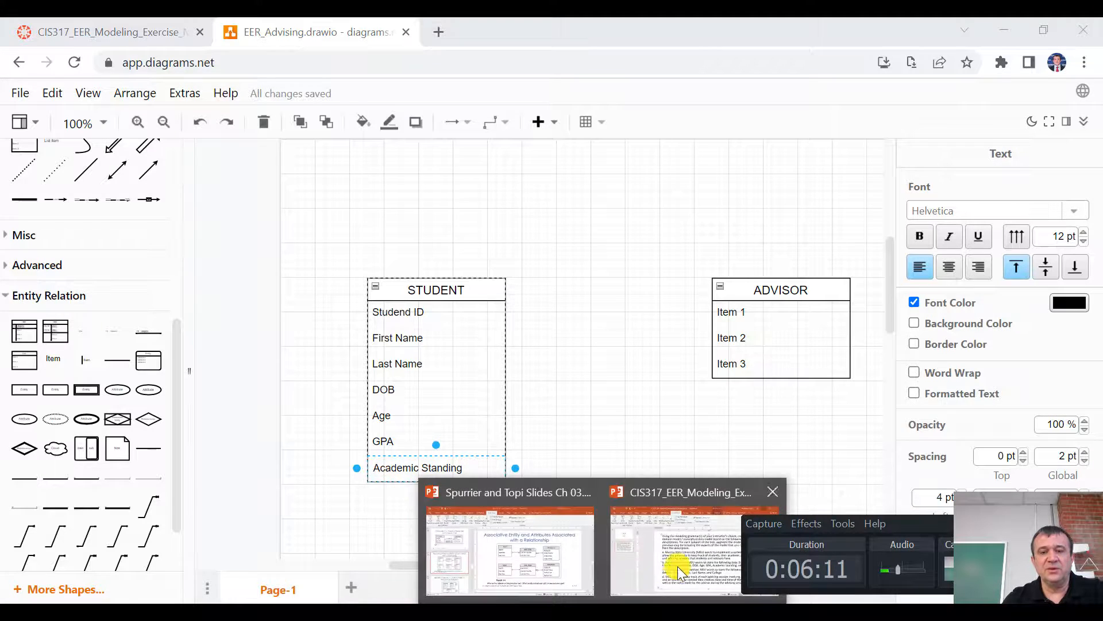
click(678, 566)
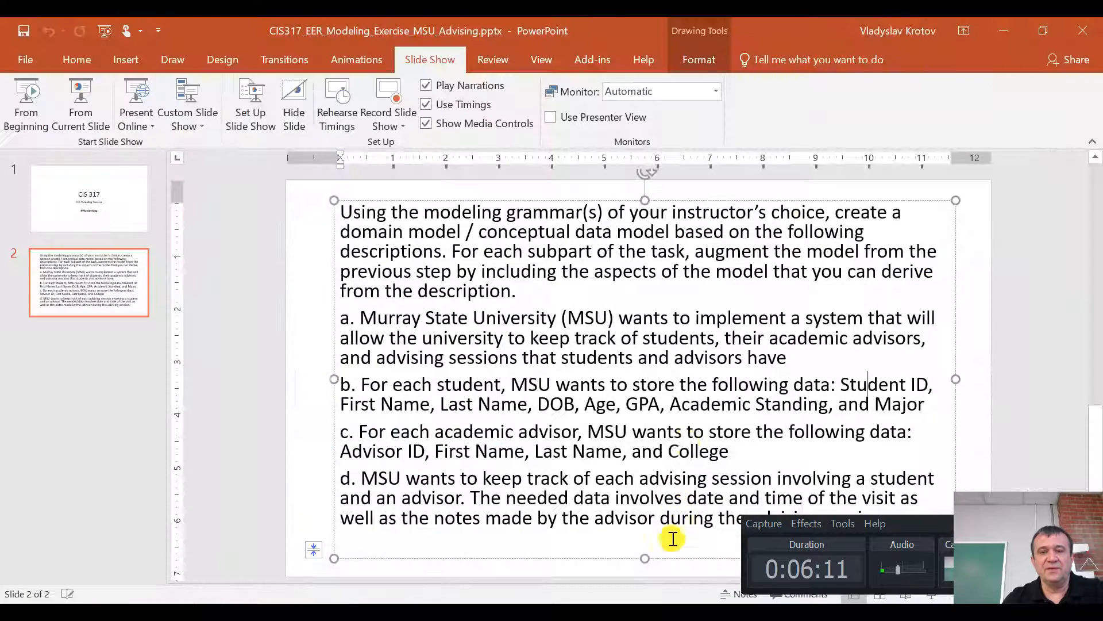
click(1005, 31)
click(515, 467)
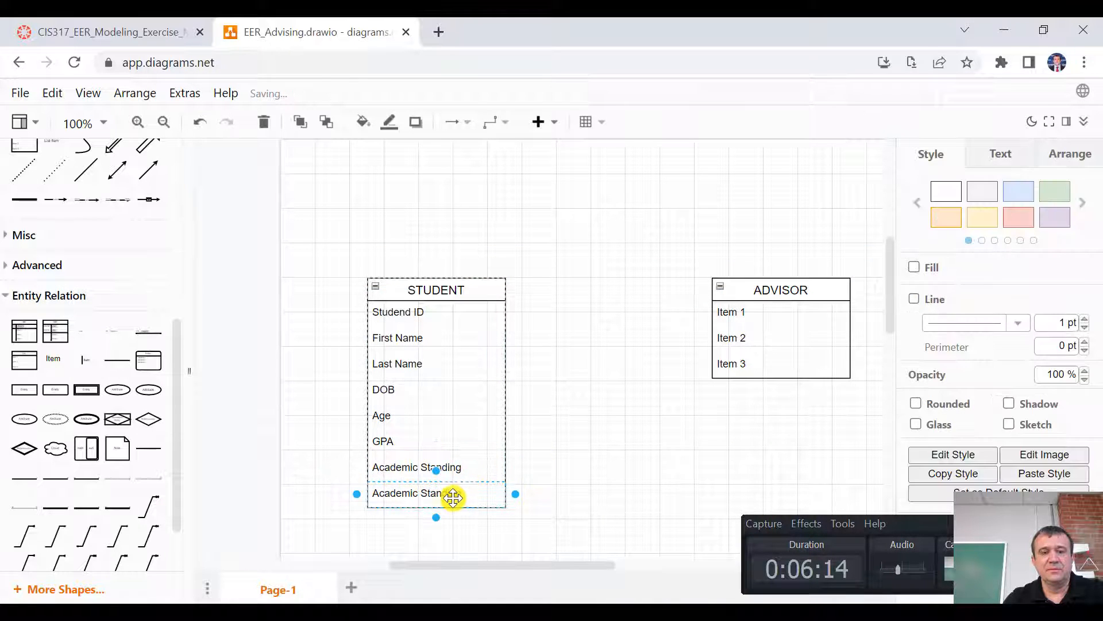
double_click(453, 498)
text(Major)
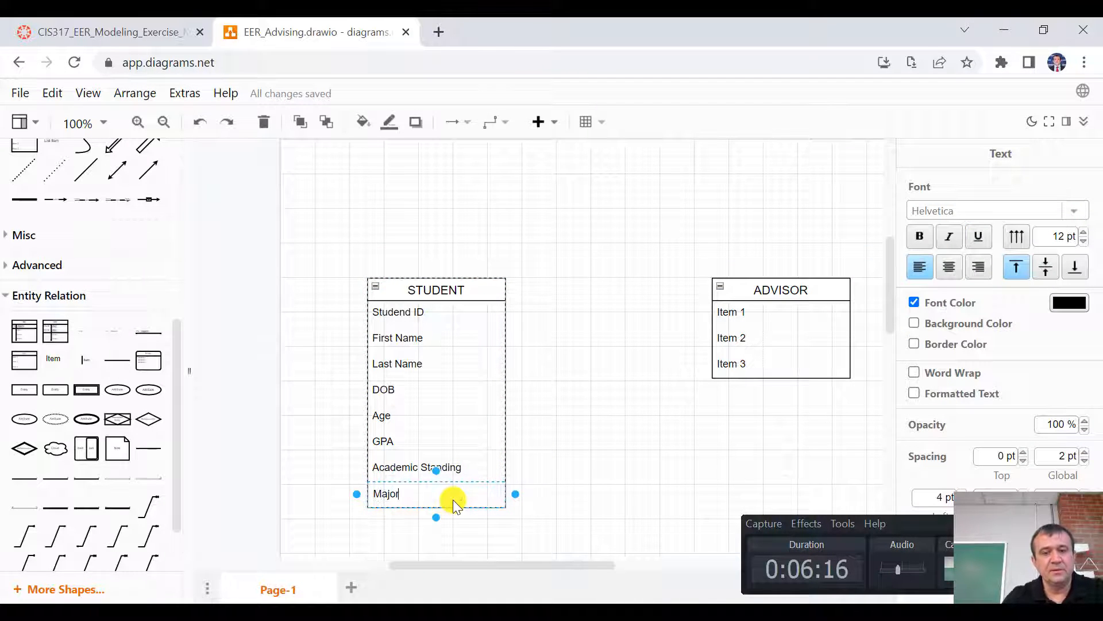
click(593, 463)
Enclose the Academic Standing item of the STUDENT list in square brackets, as [Academic Standing].
click(455, 470)
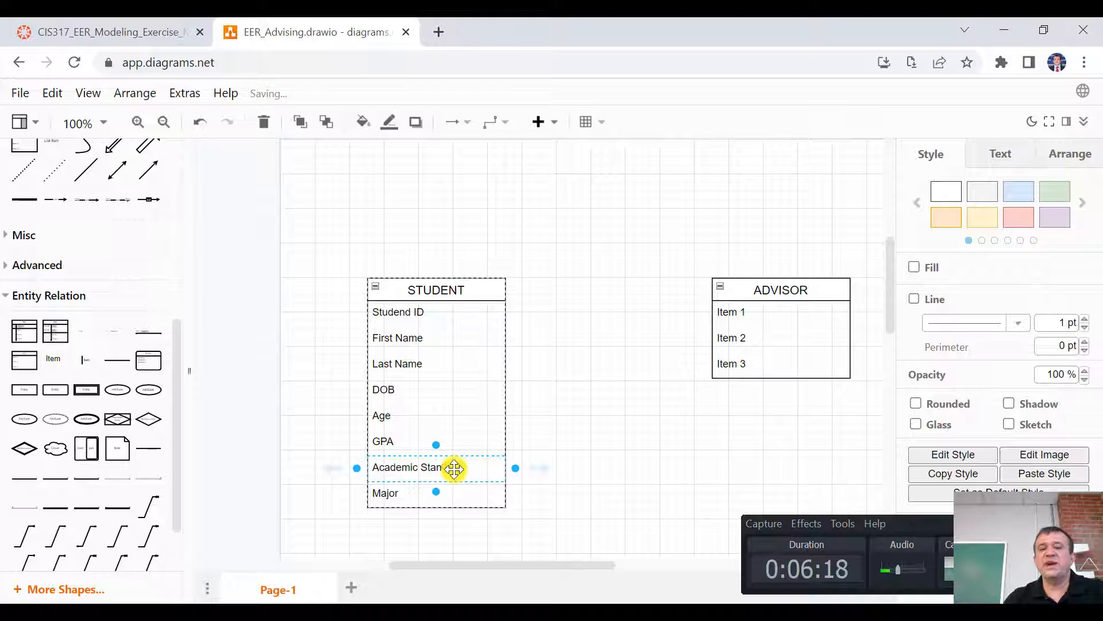
double_click(454, 468)
double_click(440, 470)
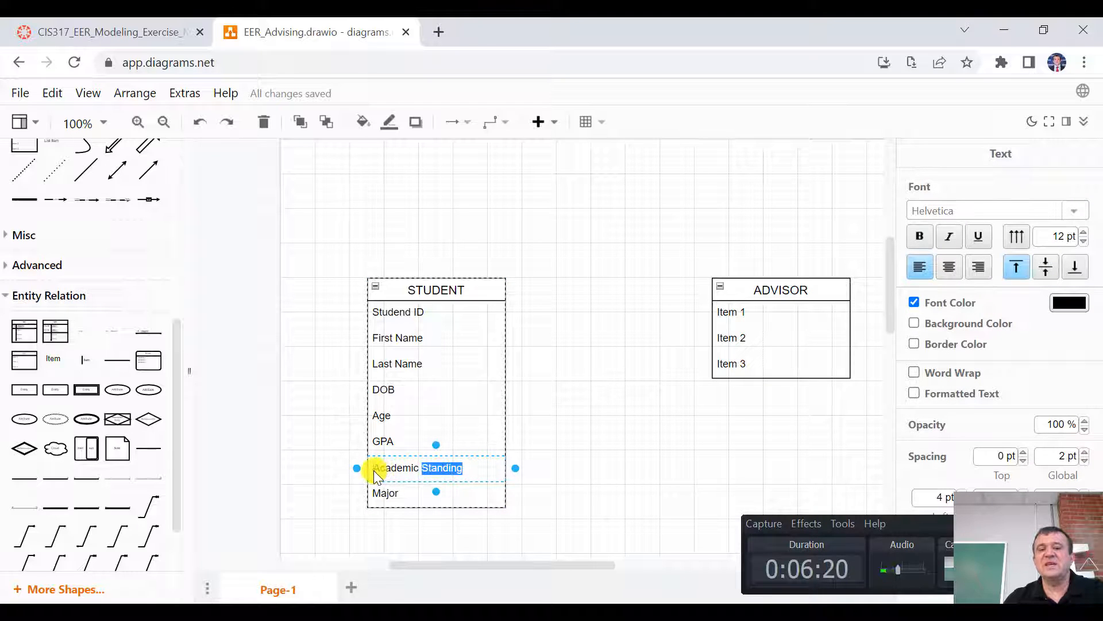
click(374, 470)
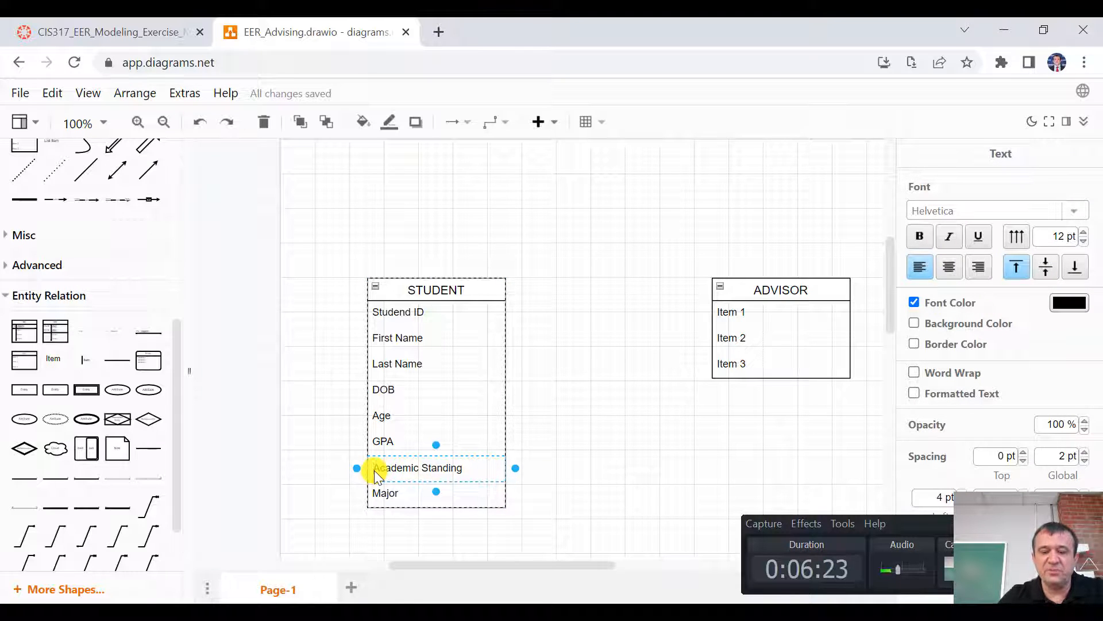
text([)
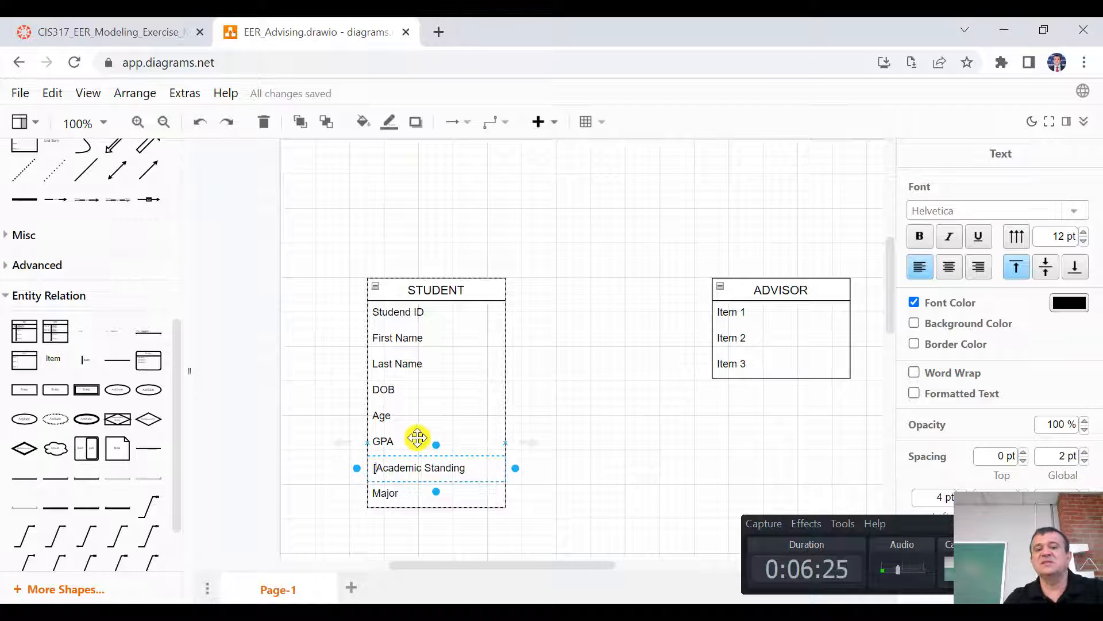
click(466, 469)
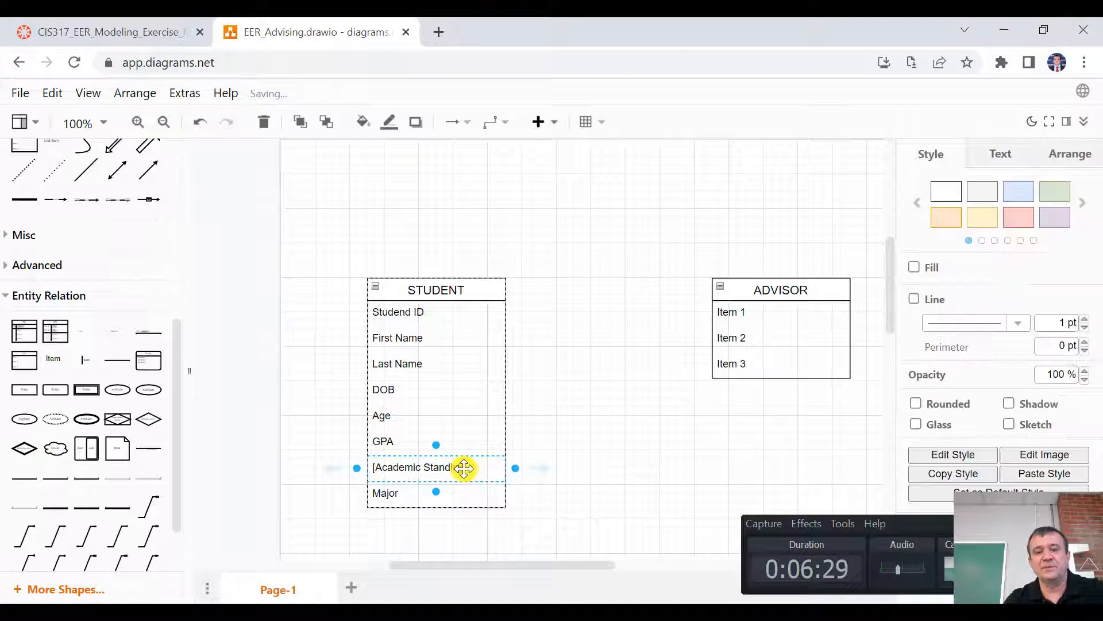
double_click(464, 469)
click(464, 468)
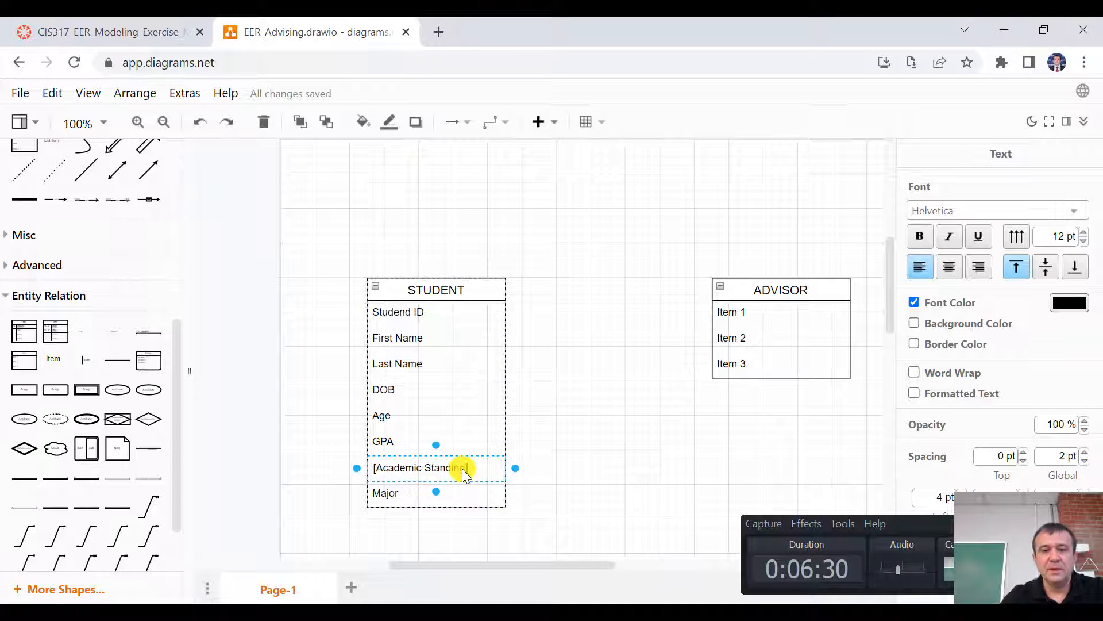
text(])
Enclose the Major item of the STUDENT list in curly braces, as {Major}.
click(388, 498)
double_click(392, 496)
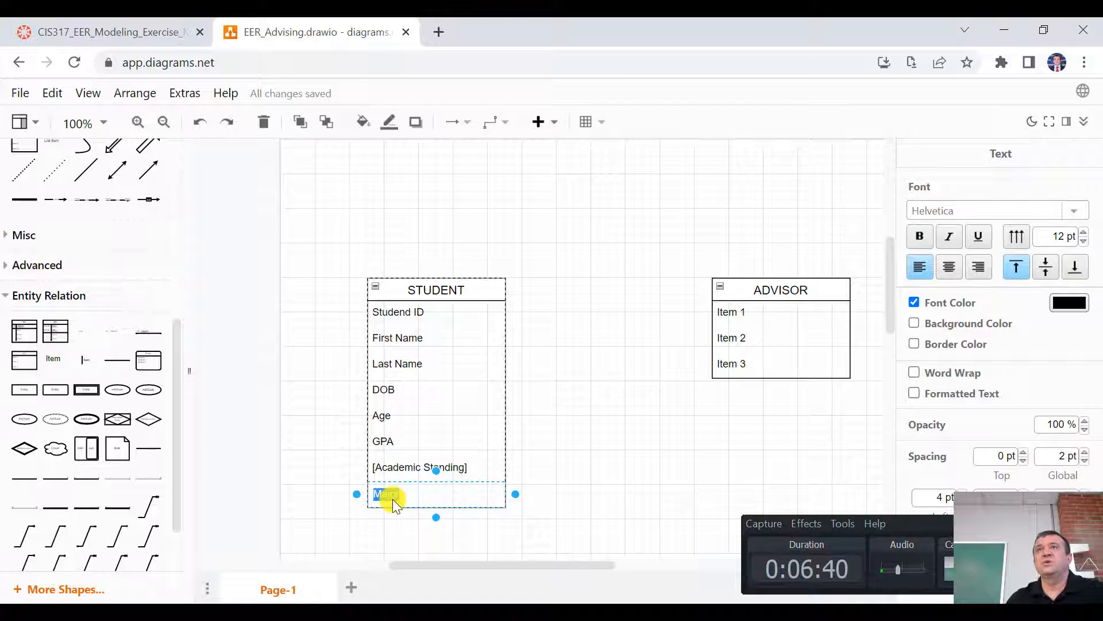
click(377, 497)
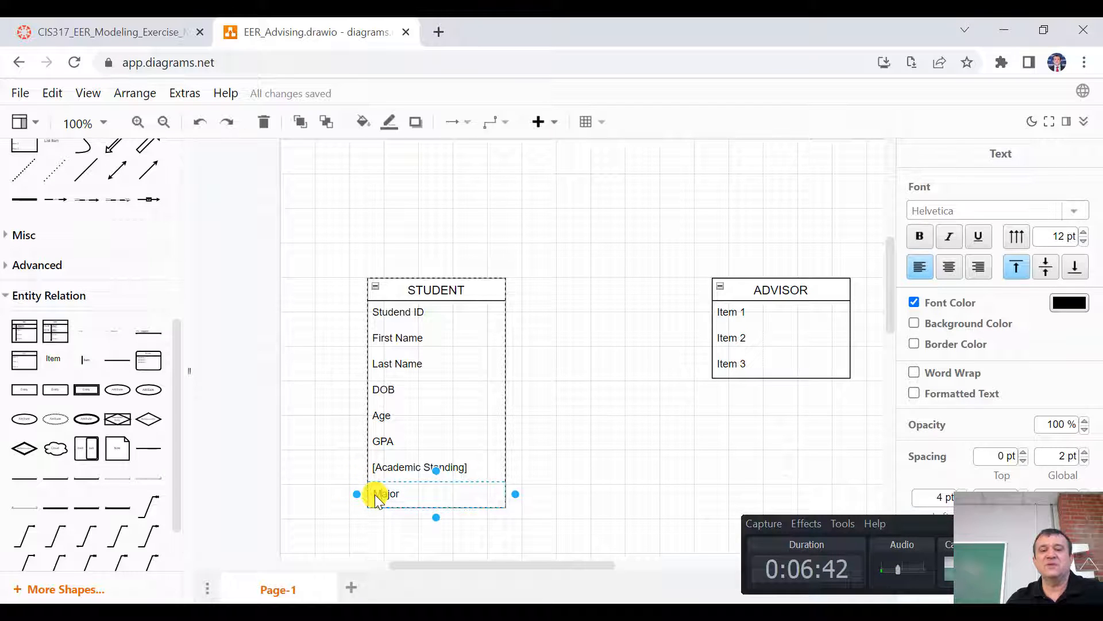
text([)
click(436, 495)
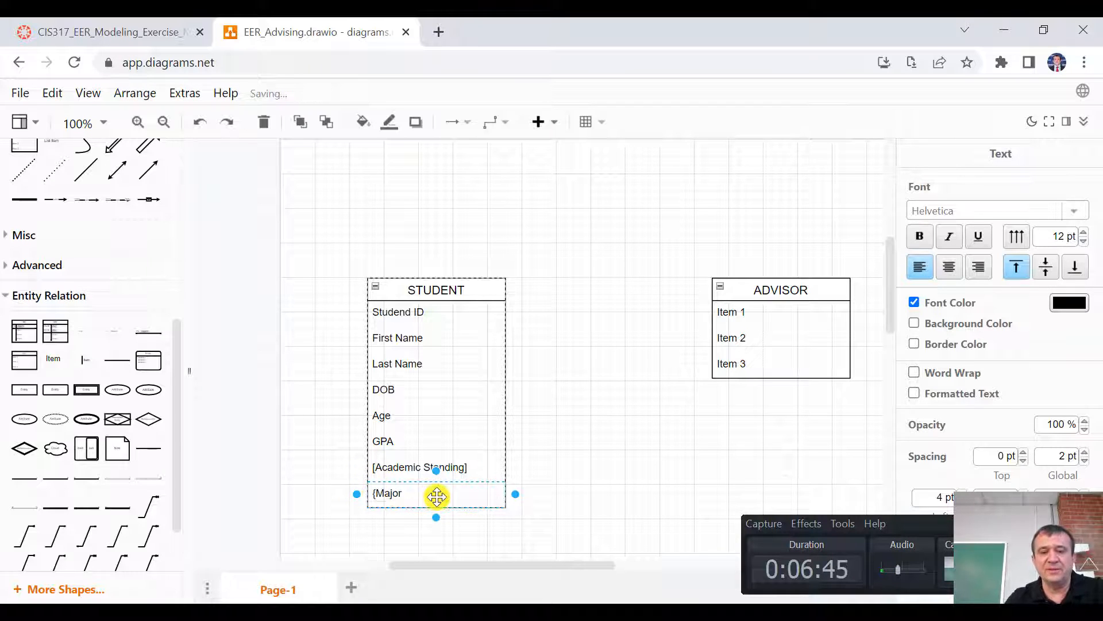
double_click(410, 493)
click(410, 493)
double_click(410, 493)
click(410, 493)
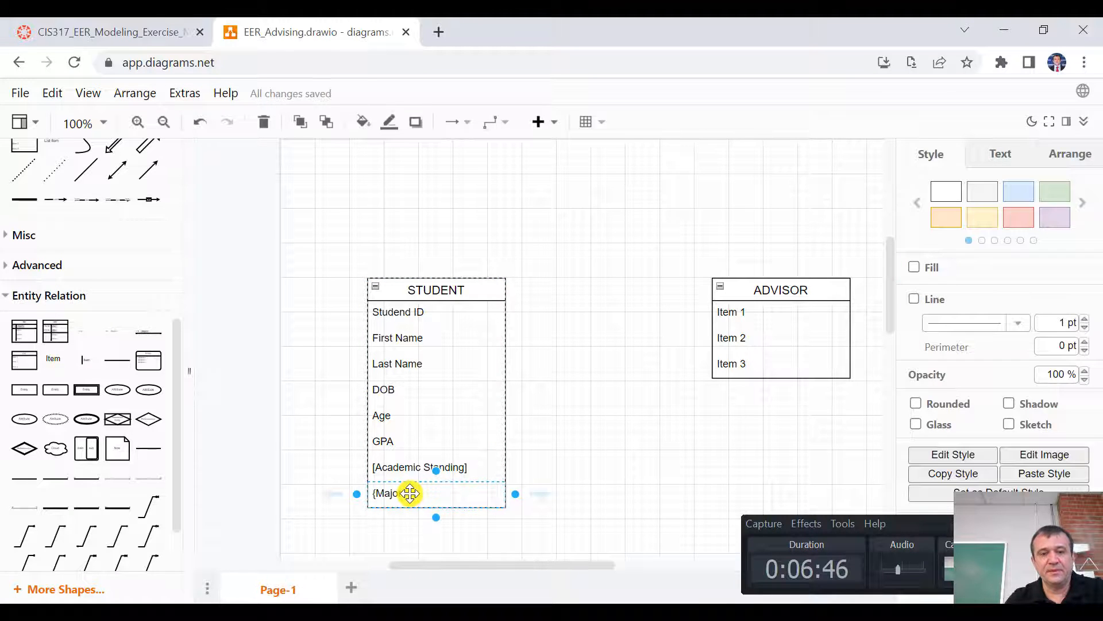
double_click(405, 494)
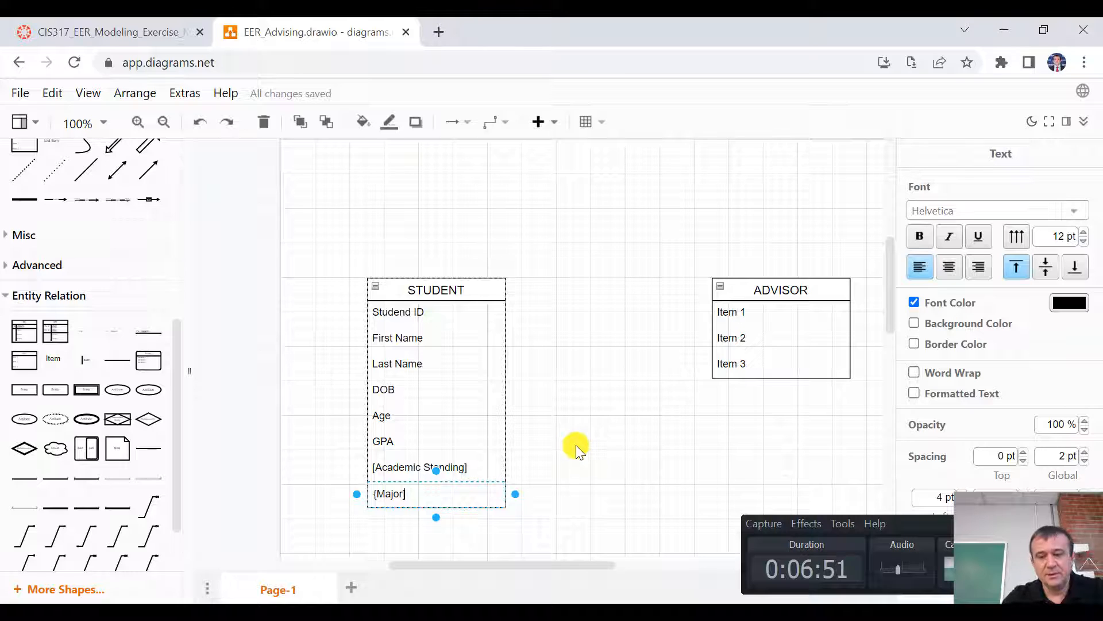
text(})
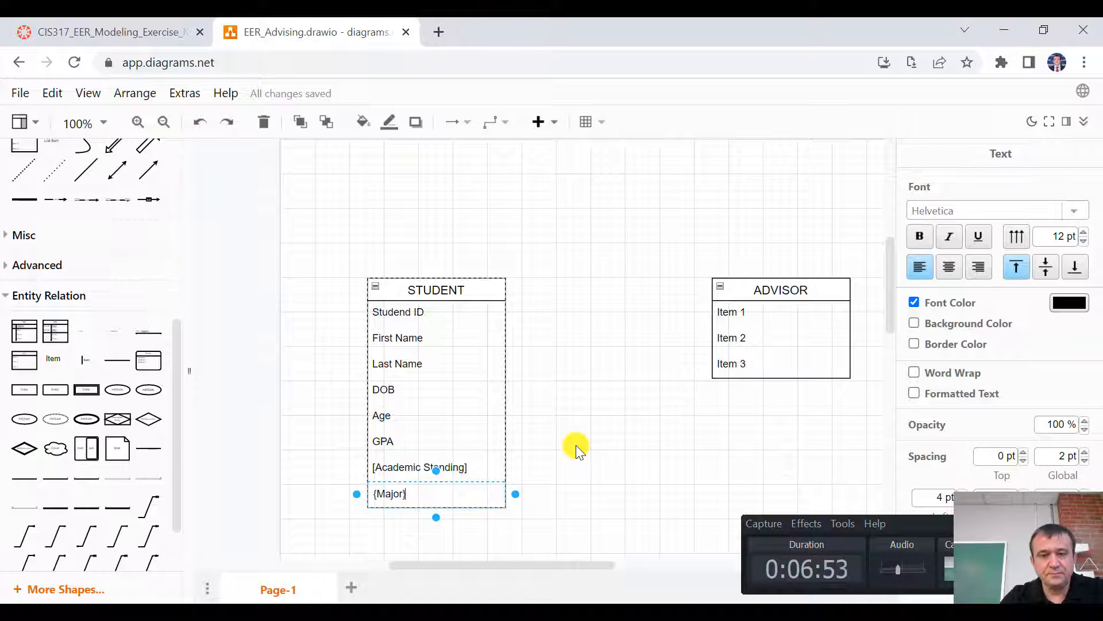
click(576, 445)
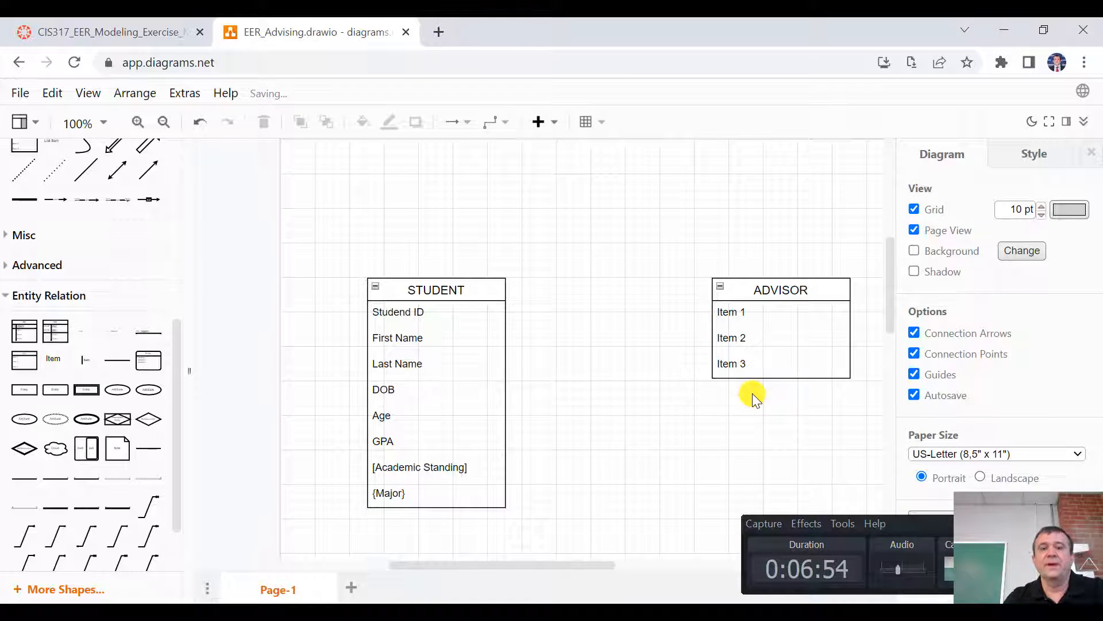
Reposition the STUDENT and ADVISOR entities slightly higher and further left on the canvas.
click(474, 286)
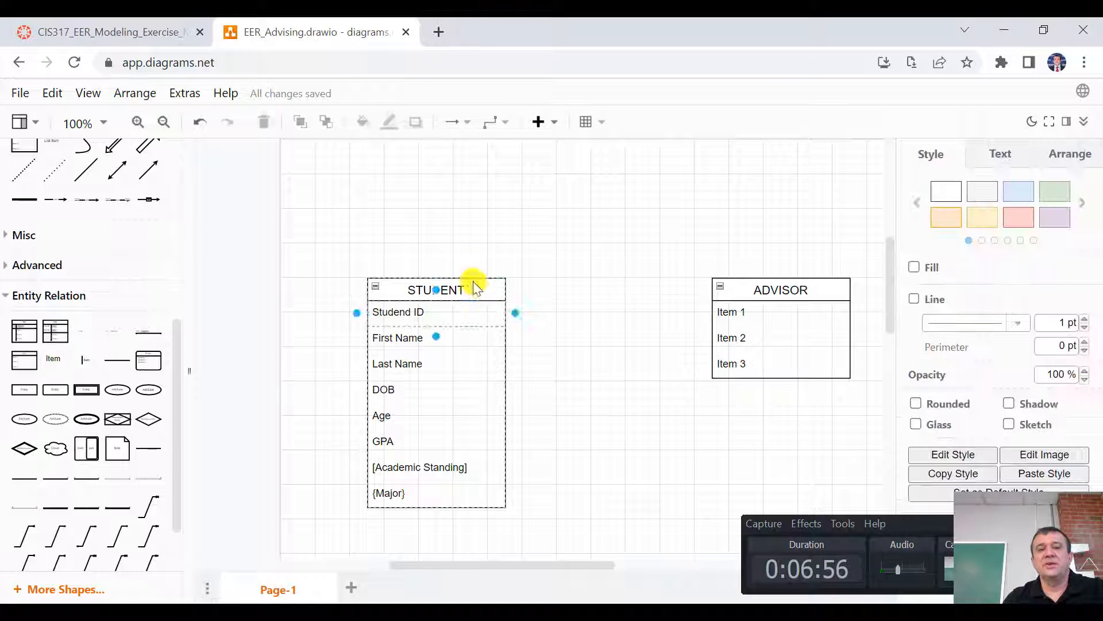
drag(473, 282, 474, 251)
key(ctrl+z)
click(490, 294)
click(745, 285)
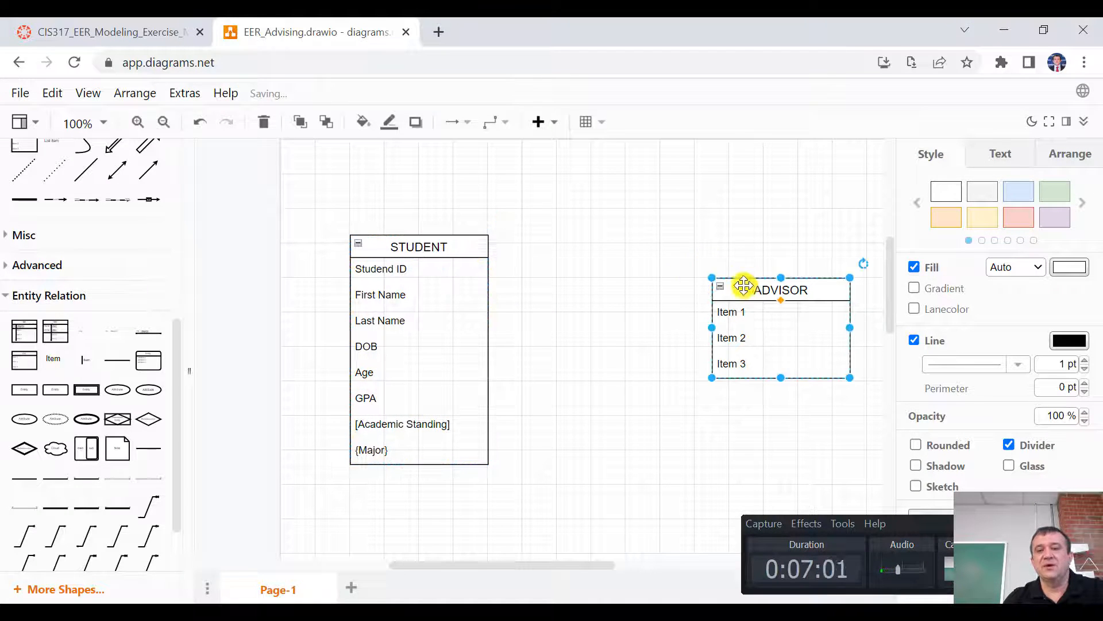
mouse_move(744, 286)
mouse_down()
mouse_move(737, 250)
mouse_move(736, 268)
mouse_up()
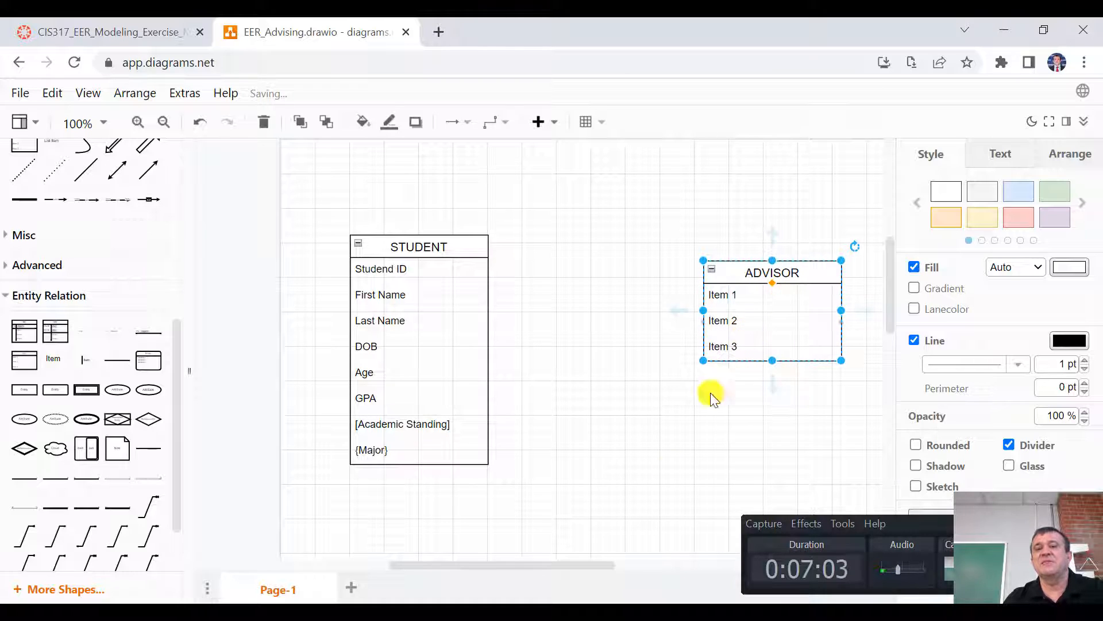
Check the advisor attributes on the PowerPoint exercise slide, and back in draw.io rename the ADVISOR list's first item as Advisor ID.
click(684, 557)
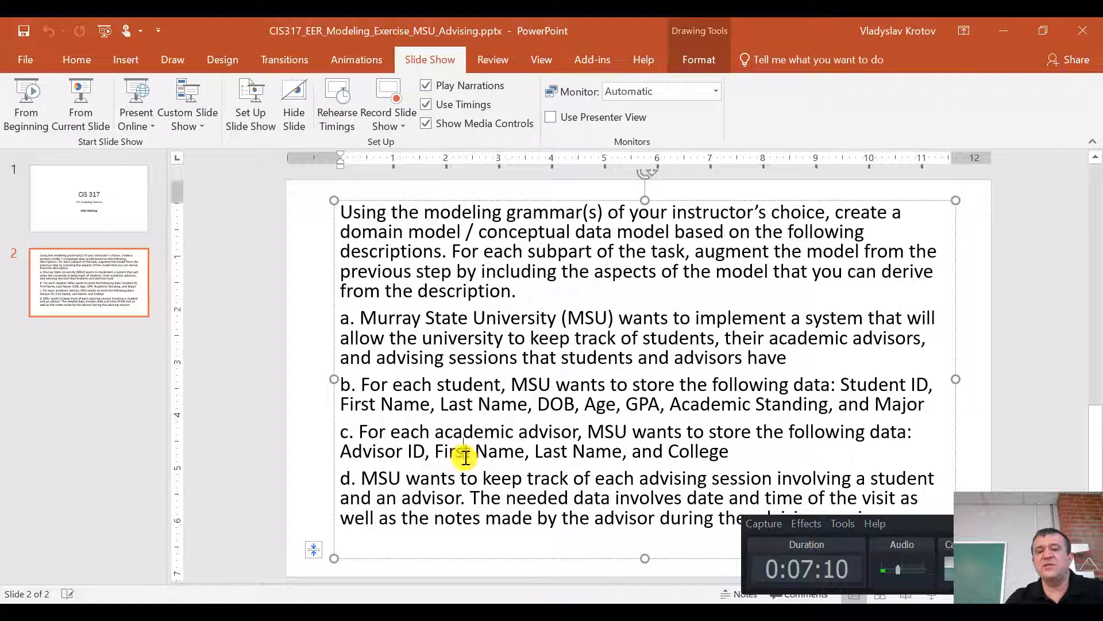
click(555, 452)
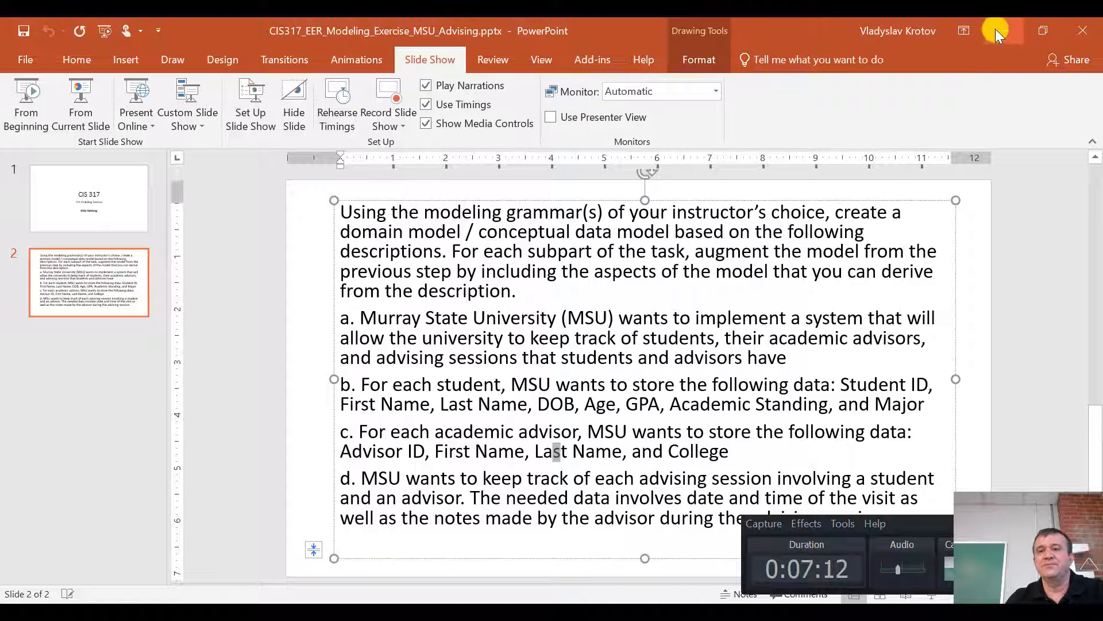
click(997, 31)
click(728, 296)
double_click(726, 296)
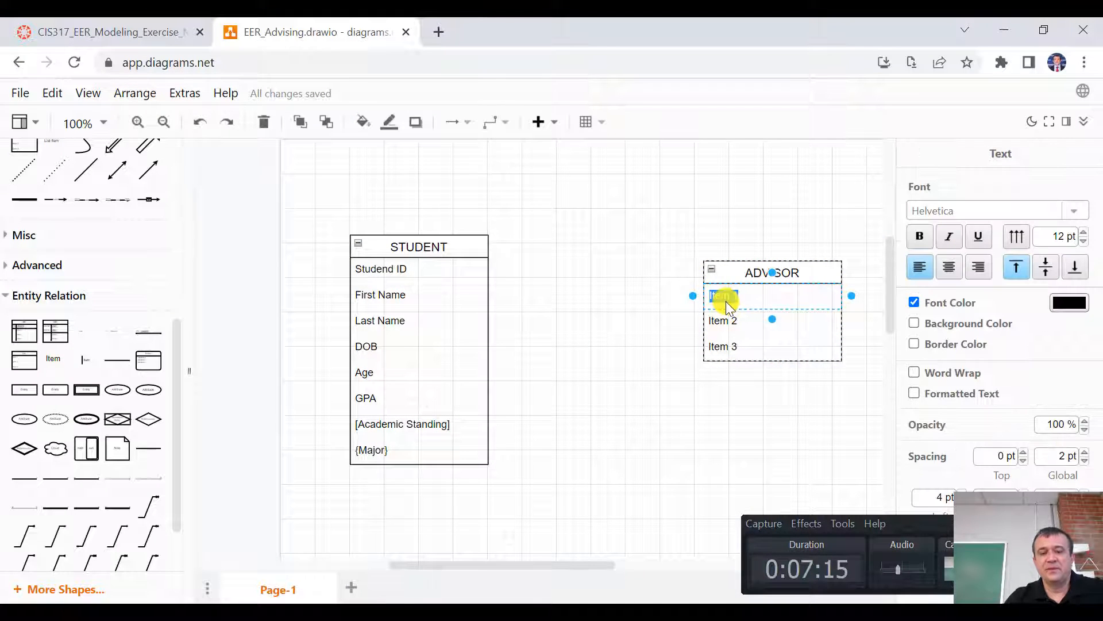
text(Advisor ID)
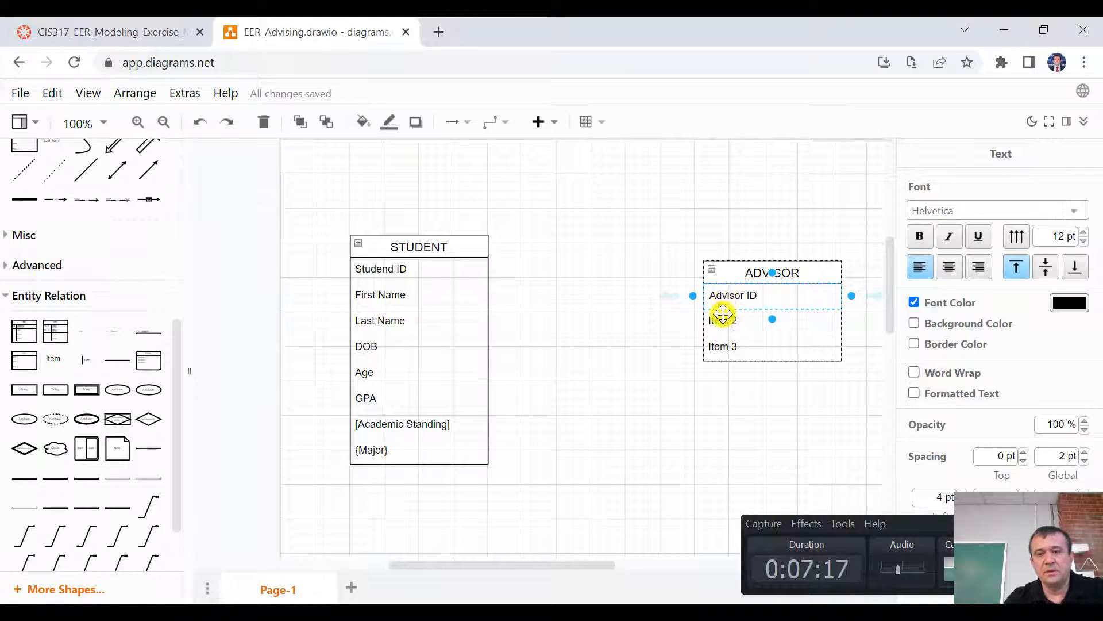
Change the second item of the ADVISOR list to First Name.
click(723, 315)
double_click(727, 320)
text(F)
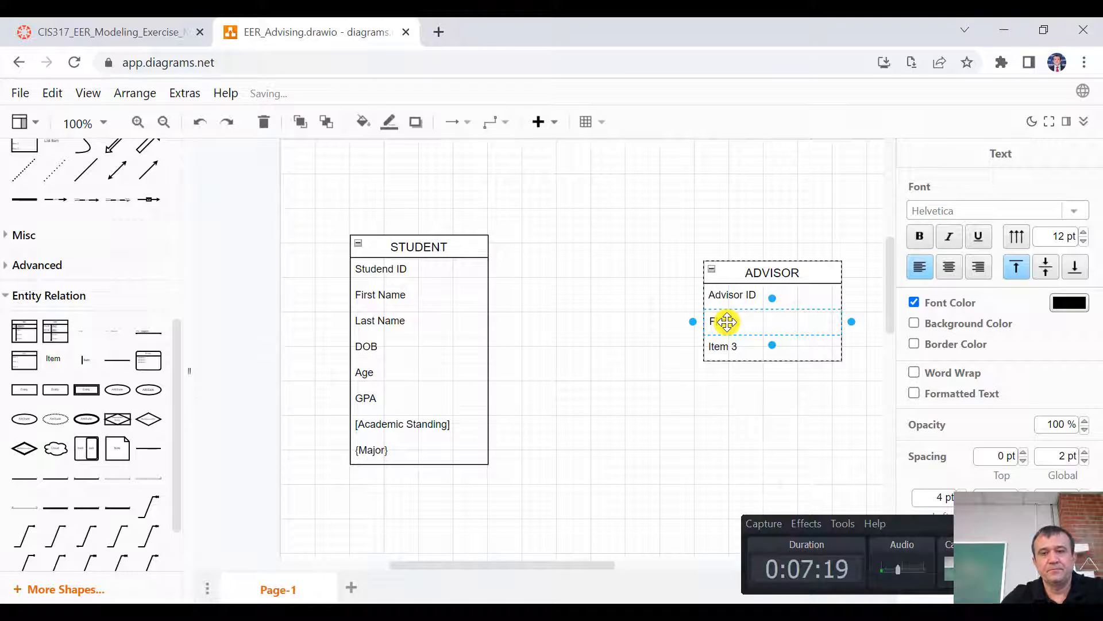
text(irst Name)
key(Escape)
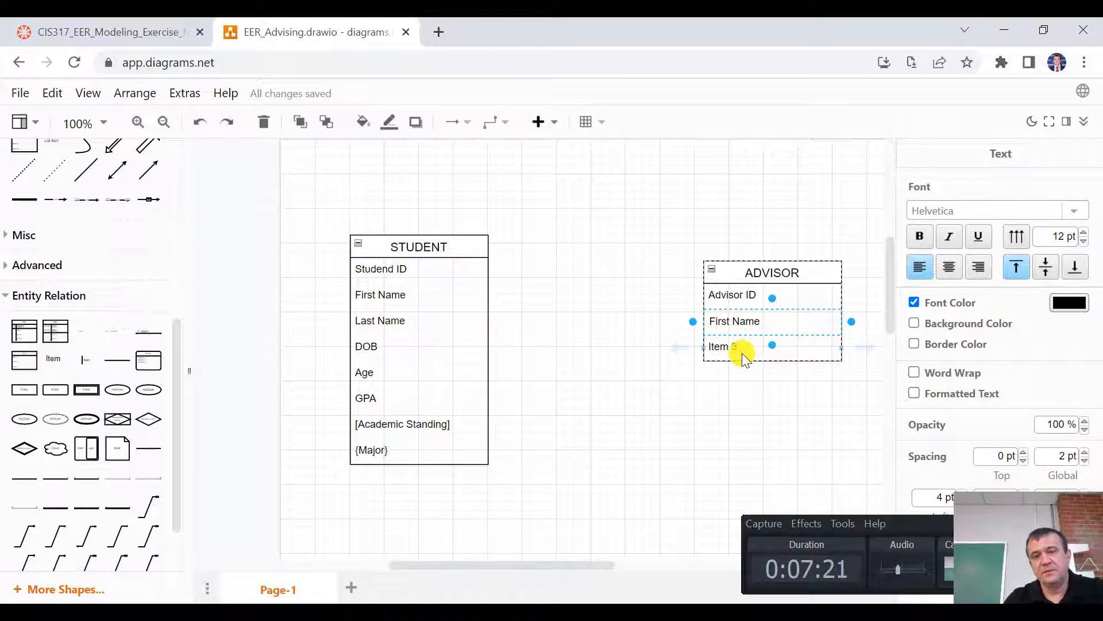
Change the third item of the ADVISOR list to Last Name.
click(741, 351)
double_click(723, 346)
click(739, 350)
click(731, 349)
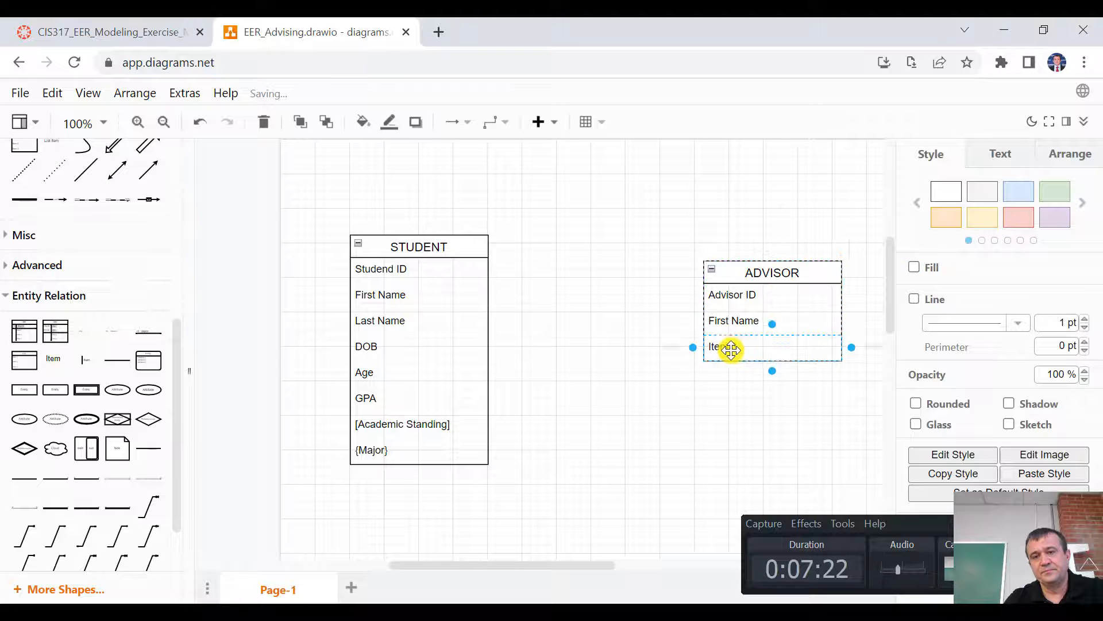
double_click(731, 349)
text(Last N)
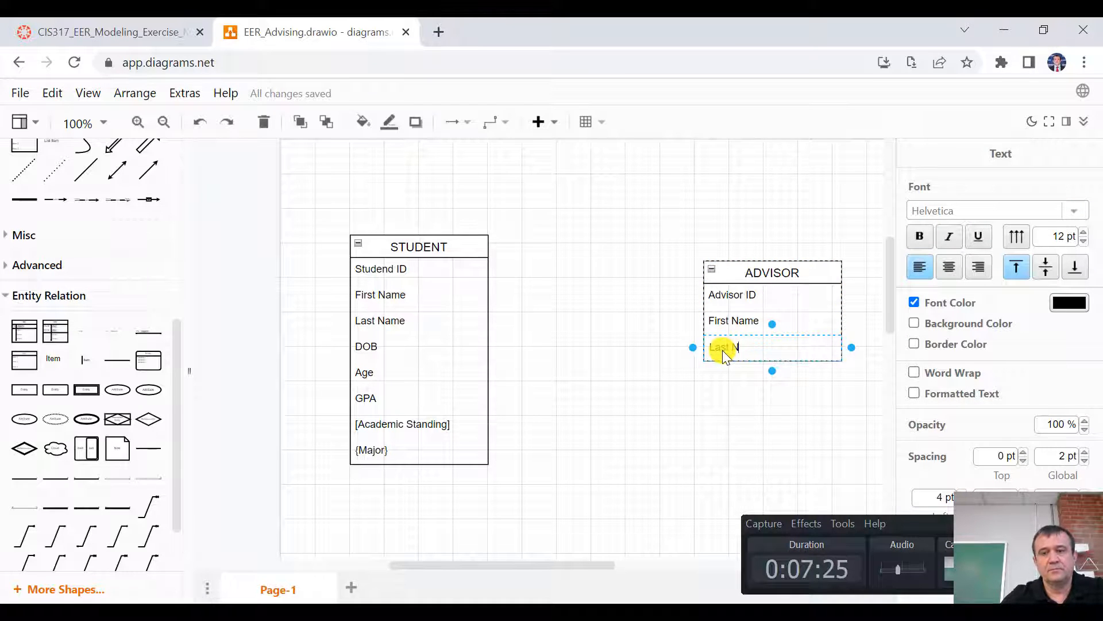
text(ame)
key(Escape)
Duplicate the Last Name item in the ADVISOR list and rename the copy as College.
key(ctrl+d)
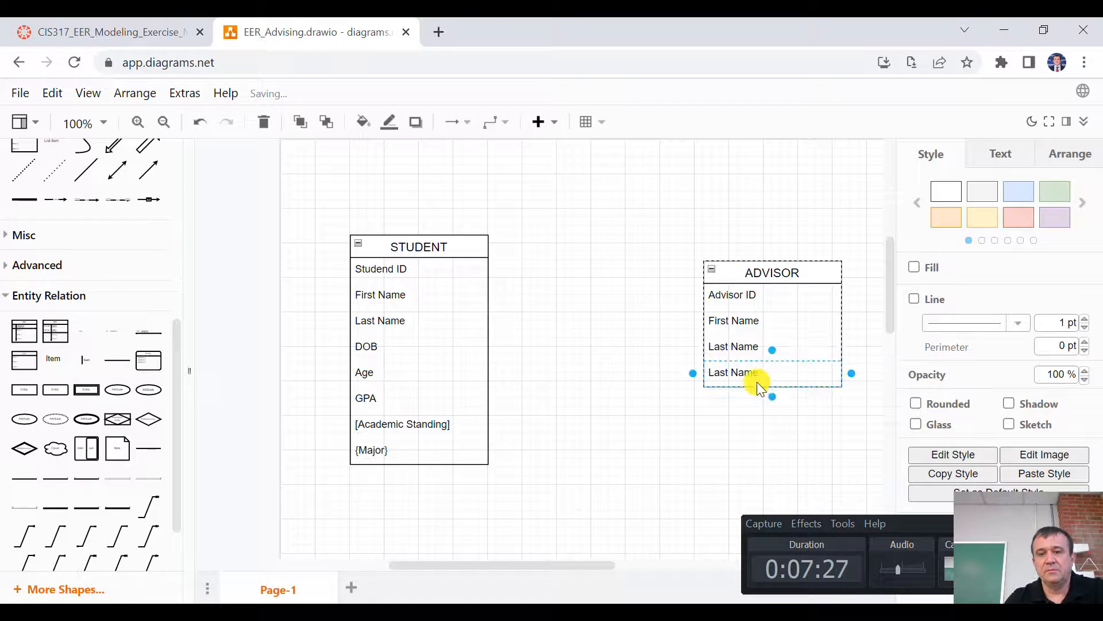
click(755, 373)
double_click(756, 374)
text(Colle)
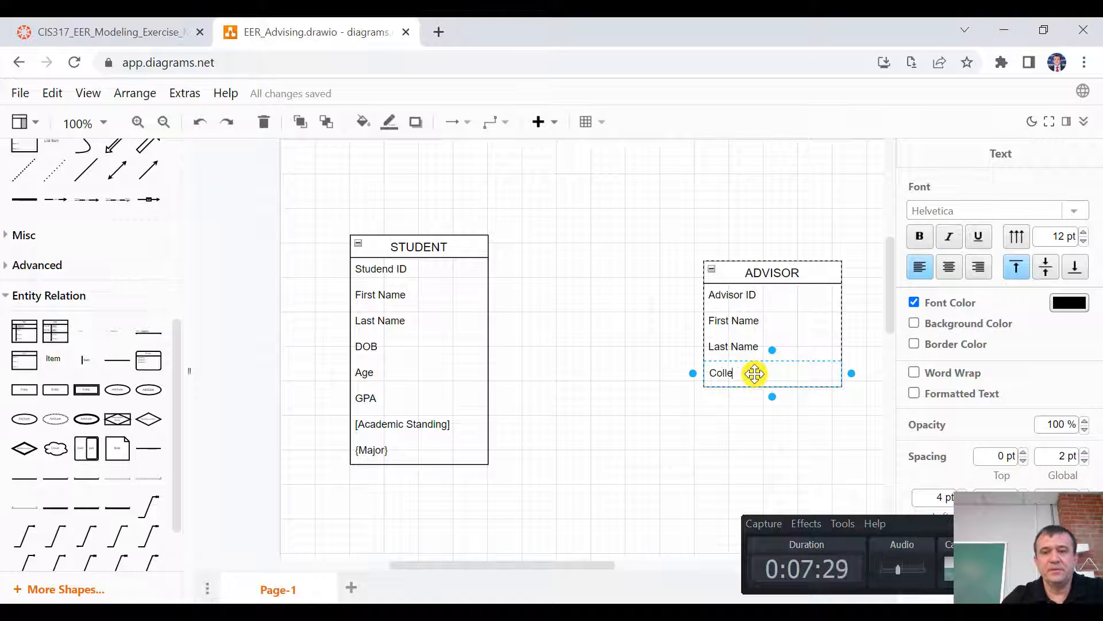
text(ge)
click(749, 438)
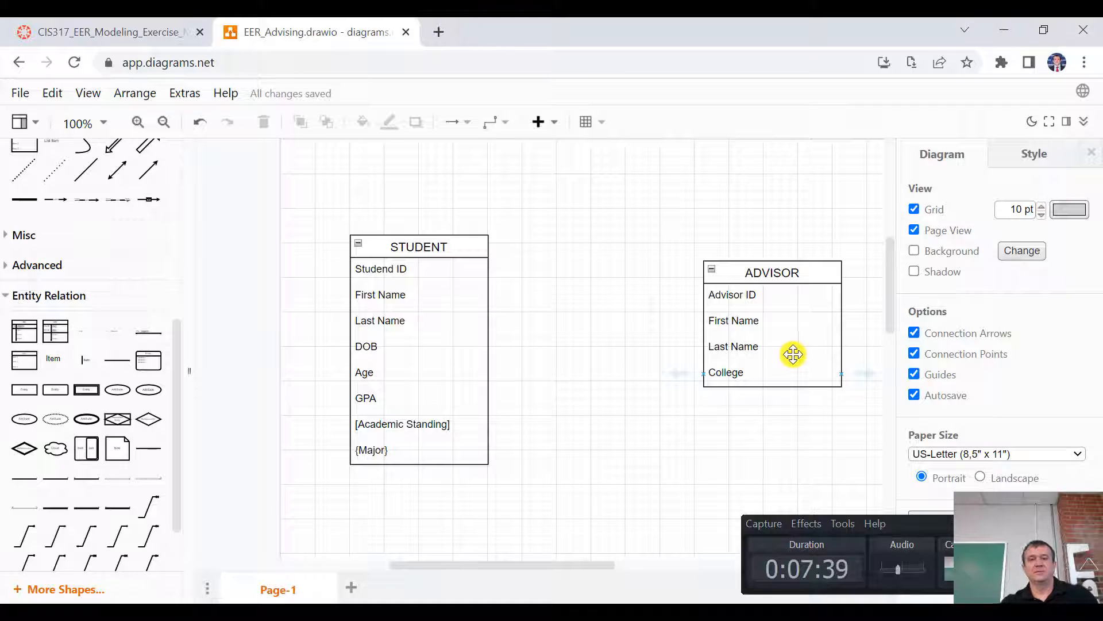
Underline the Advisor ID attribute in the ADVISOR list to mark it as the identifier.
ctrl+scroll(692, 345, up, 1)
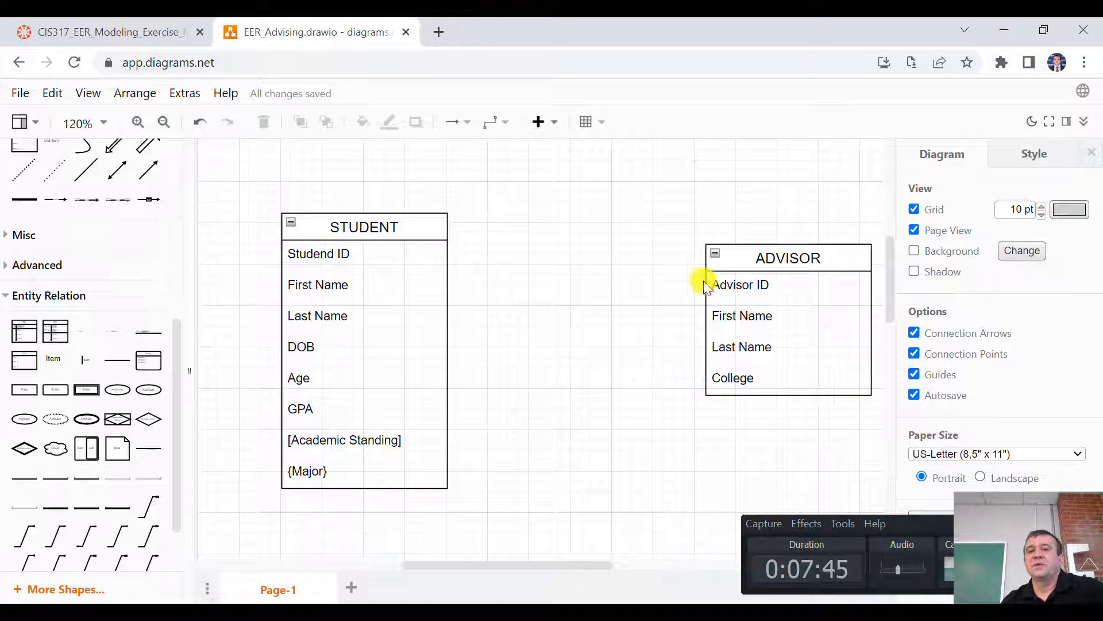
click(760, 277)
double_click(760, 277)
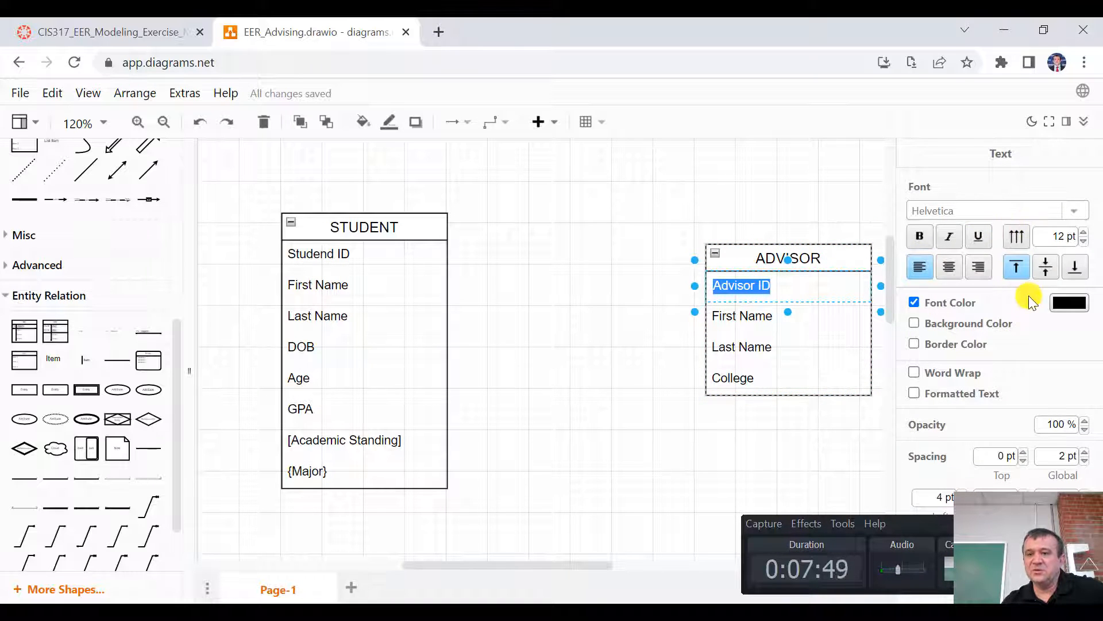
click(979, 237)
click(752, 342)
Underline the first attribute of the STUDENT entity to mark it as the identifier.
click(392, 257)
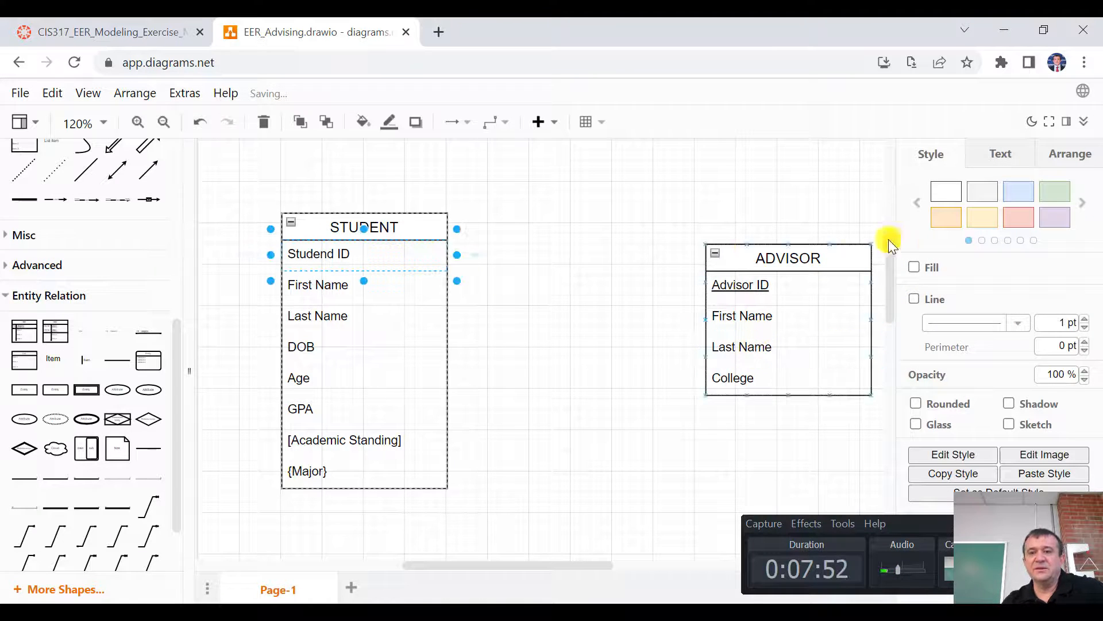
click(1000, 164)
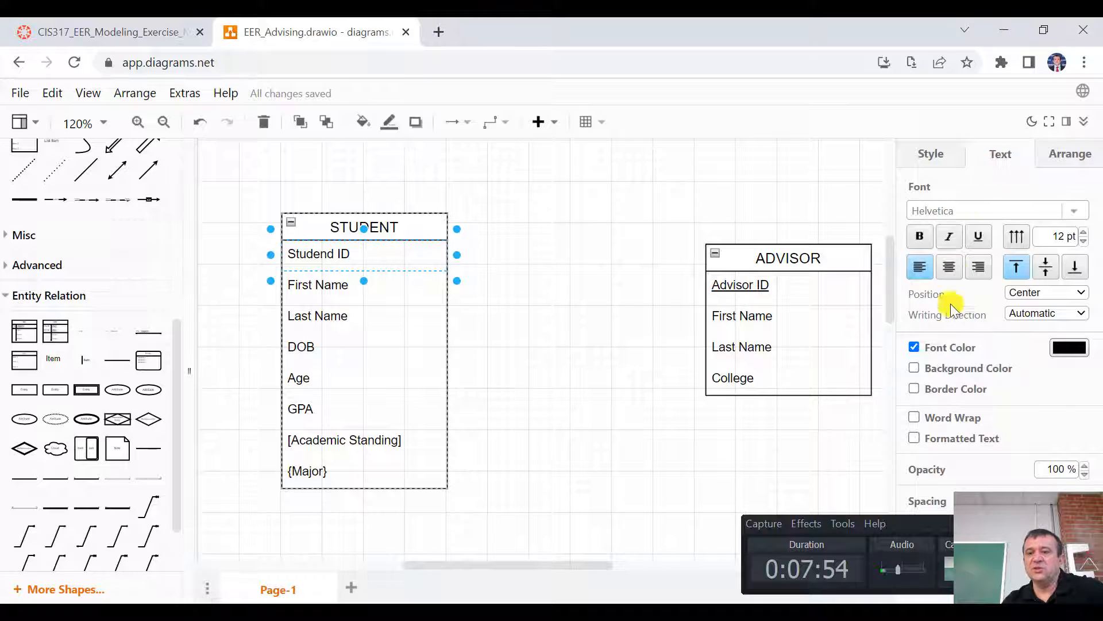
click(979, 236)
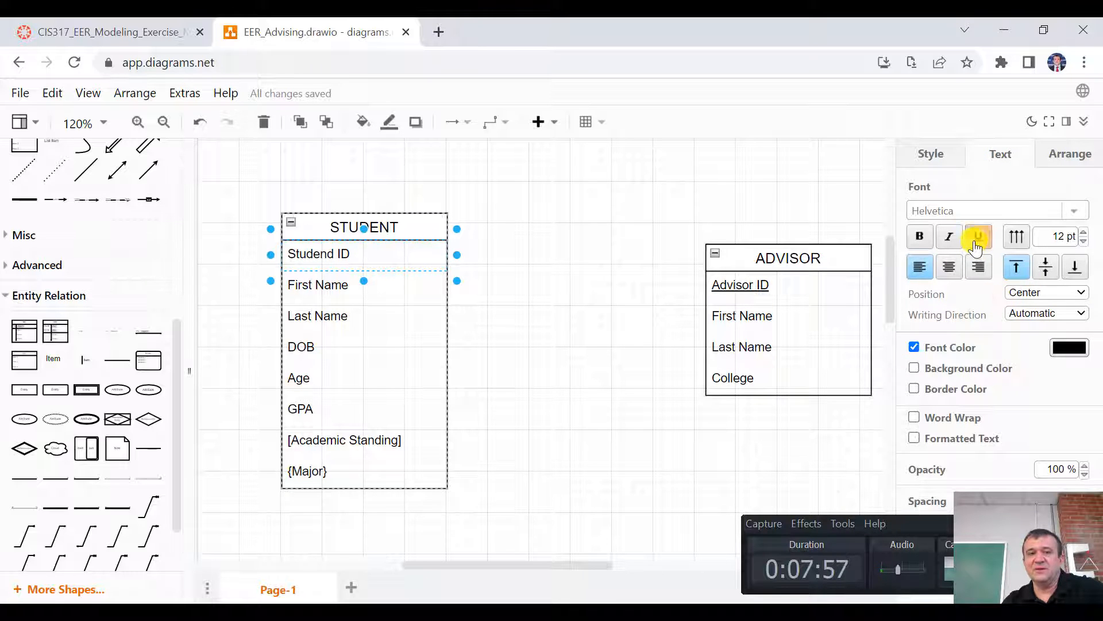
click(778, 330)
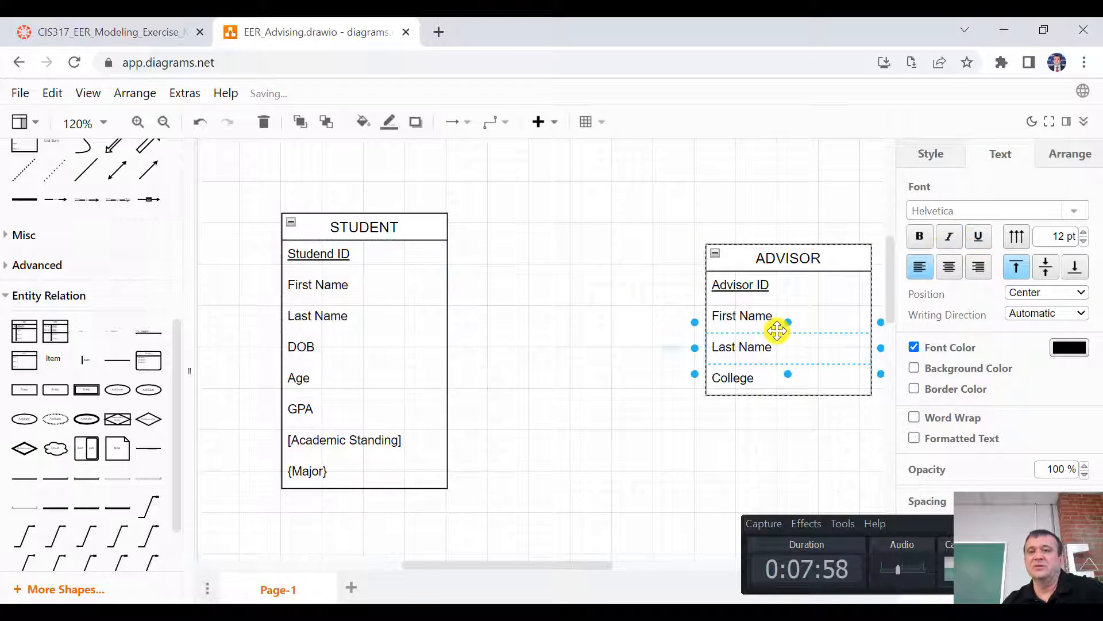
click(757, 380)
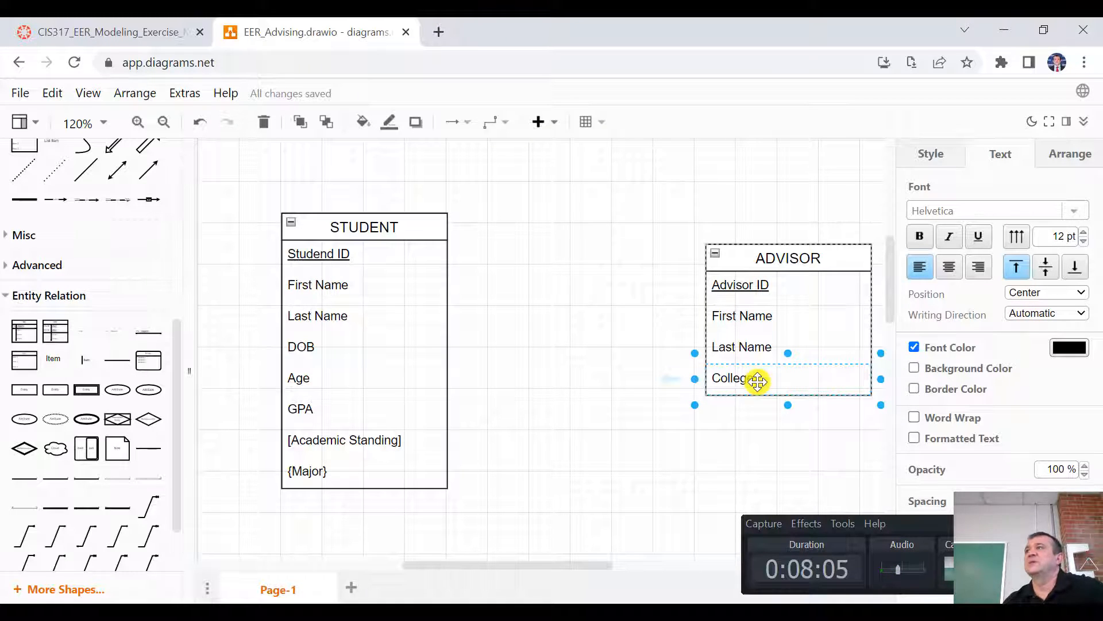
double_click(757, 381)
key(Escape)
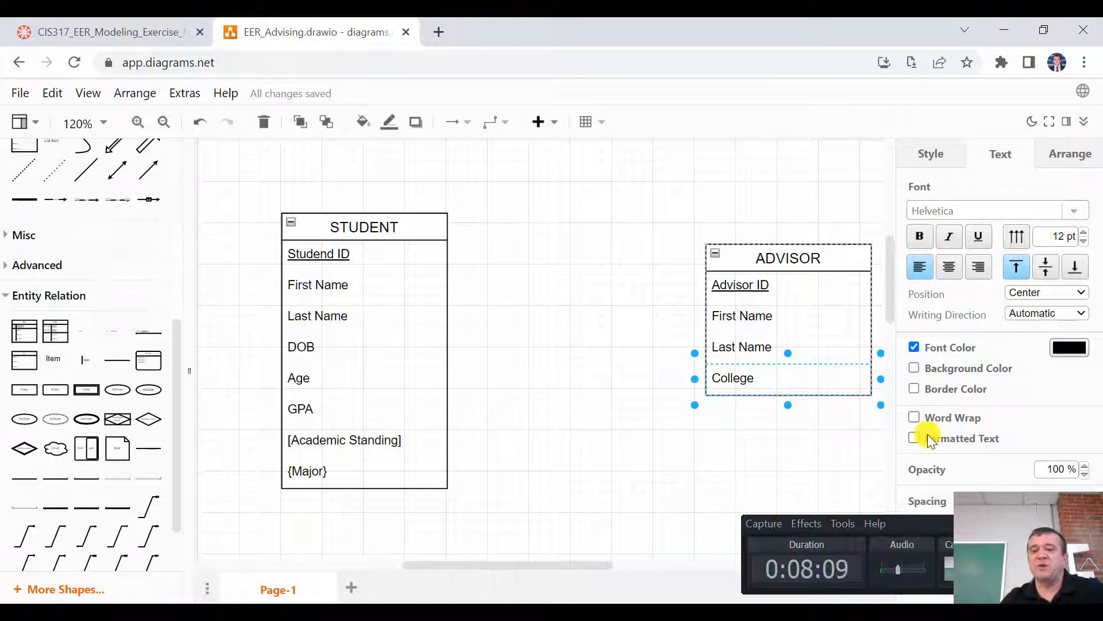
text(})
key(ctrl+z)
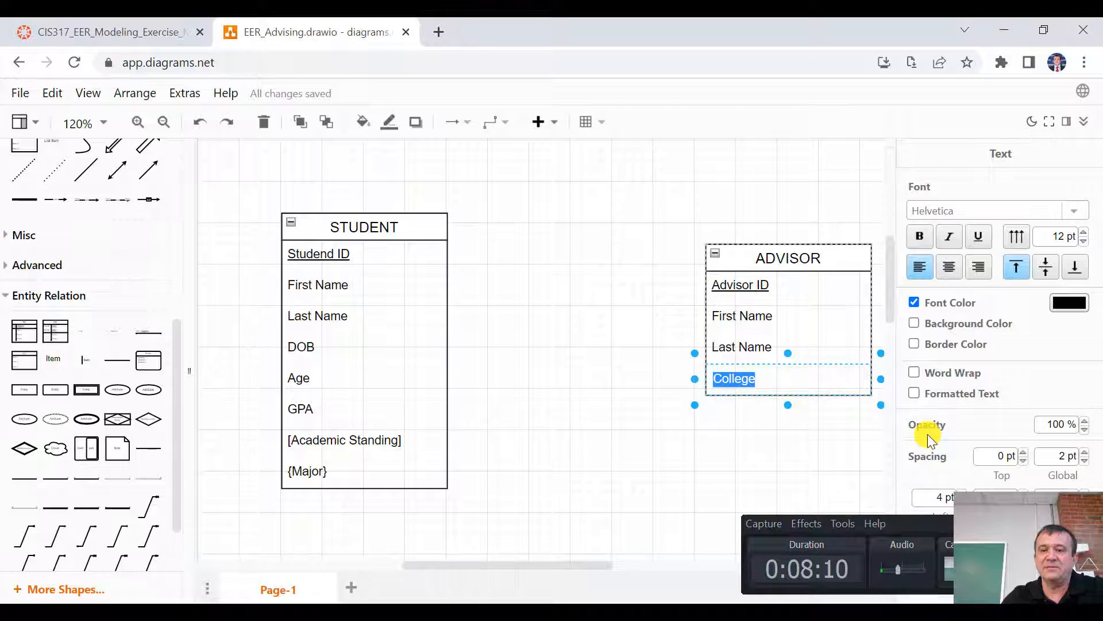
key(Escape)
double_click(770, 378)
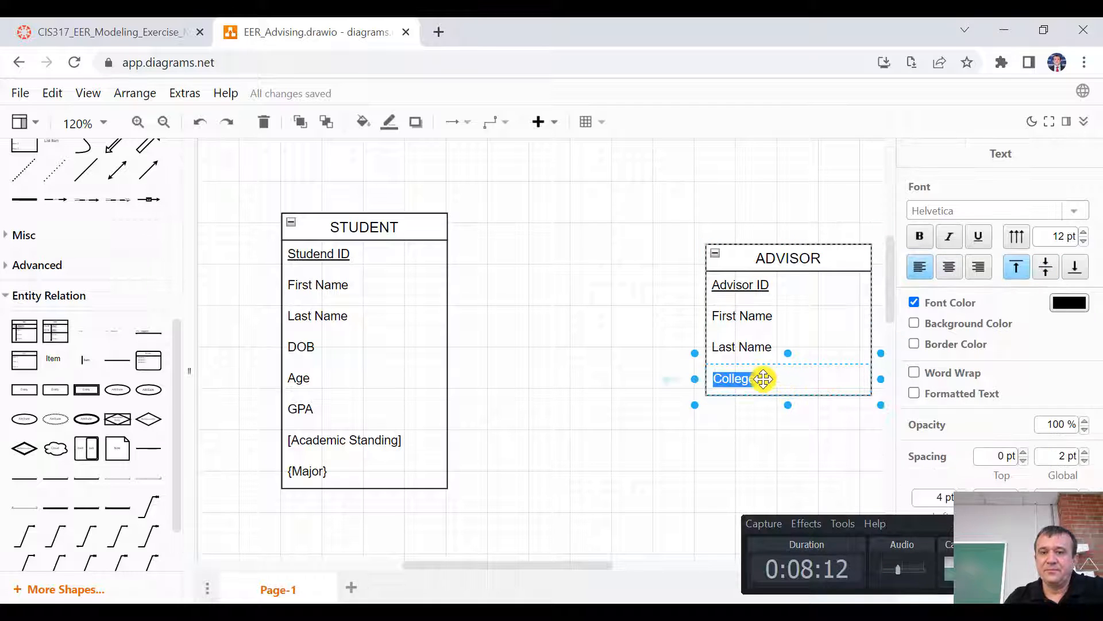
key(Escape)
Add brackets around the College attribute in the ADVISOR list so it reads [College}.
double_click(756, 378)
click(754, 380)
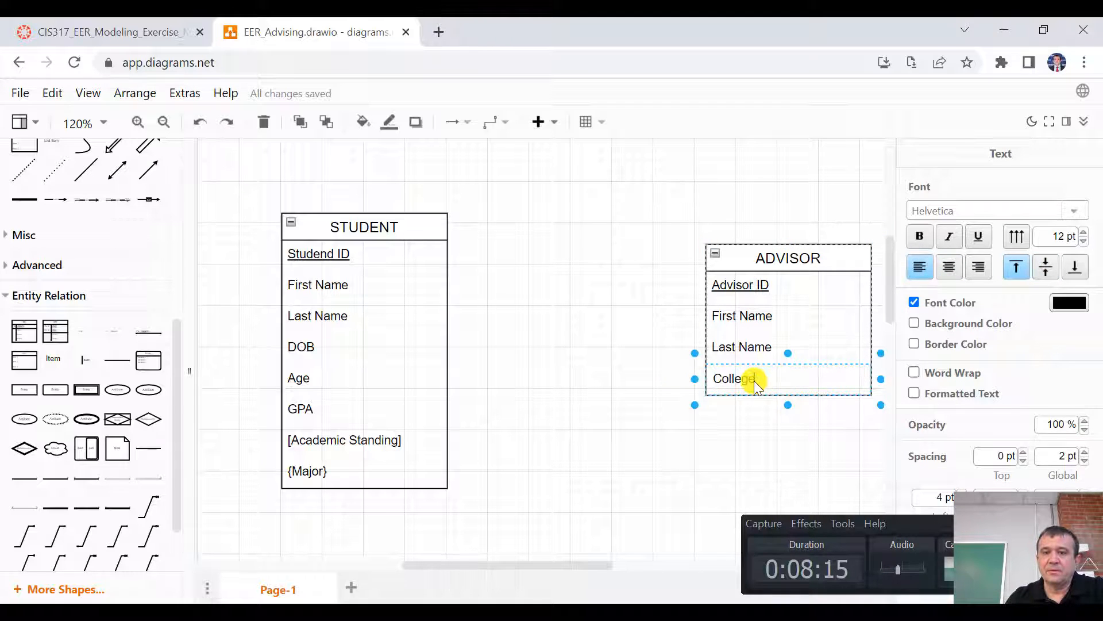
text(})
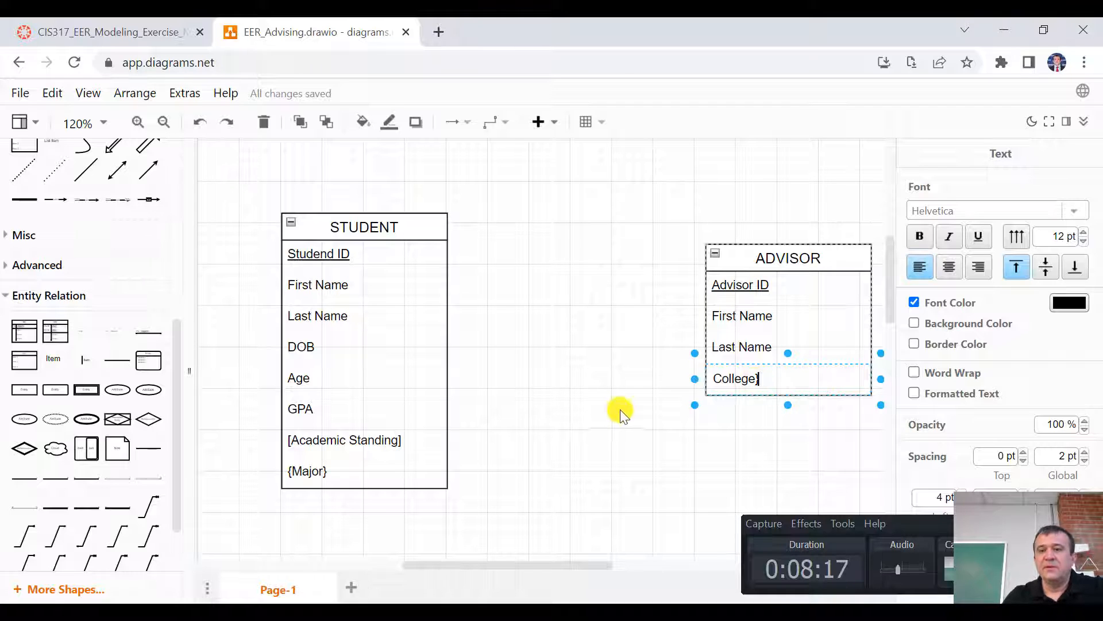
click(714, 378)
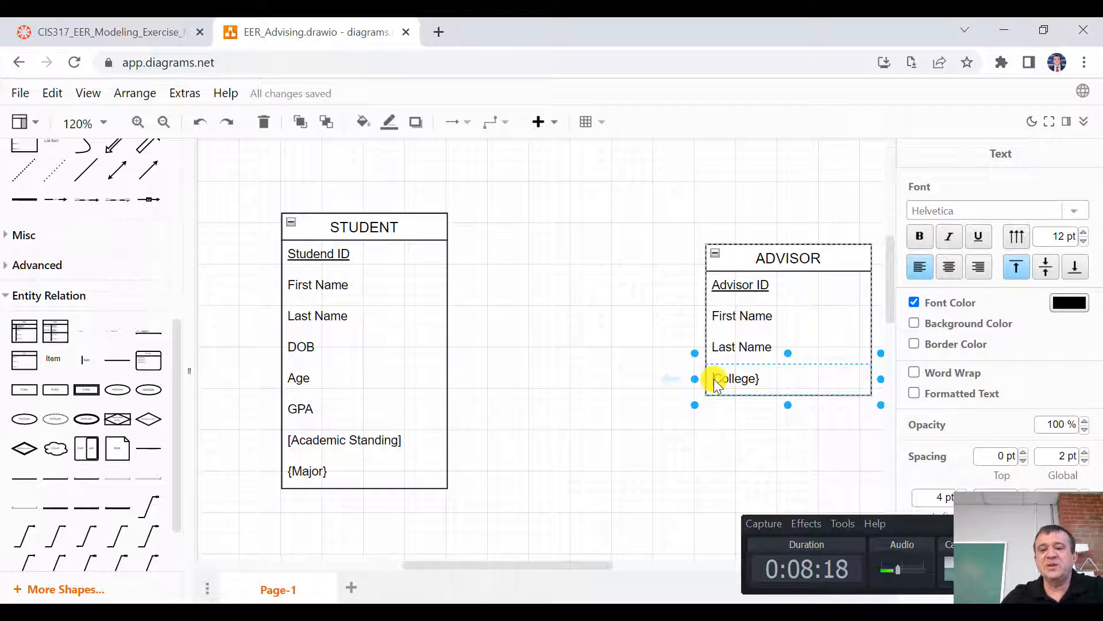
text({)
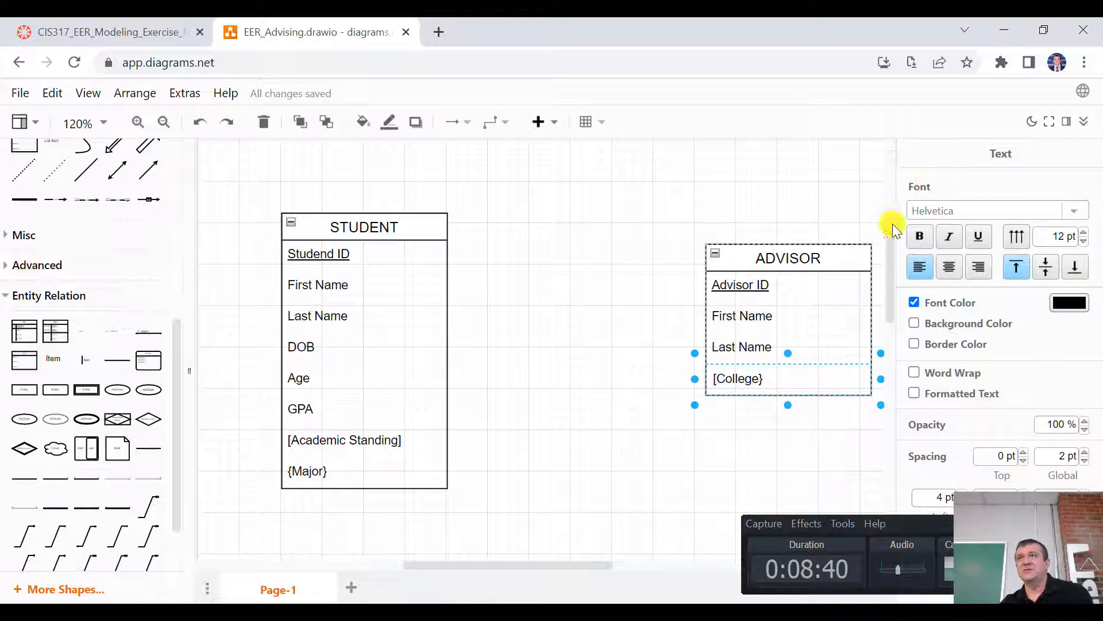
click(762, 447)
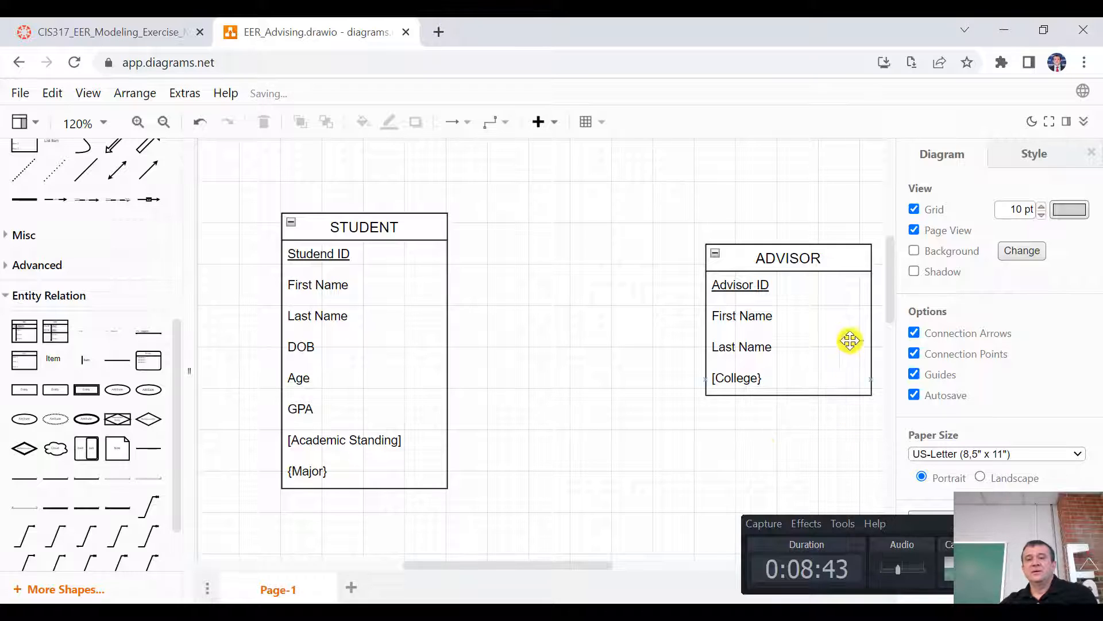
drag(822, 285, 788, 256)
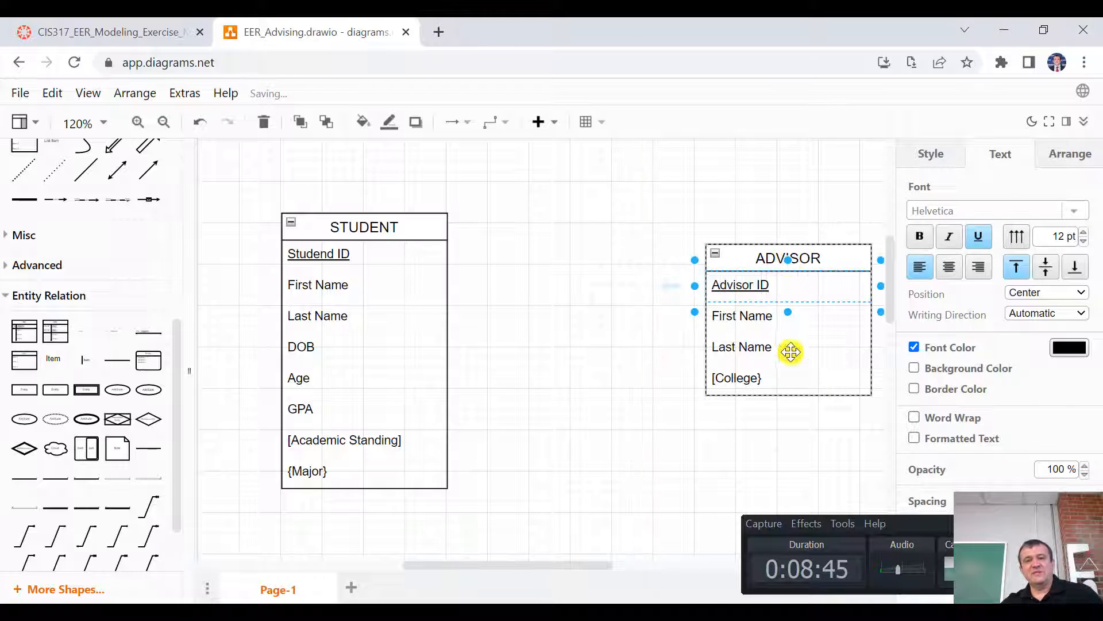
click(527, 352)
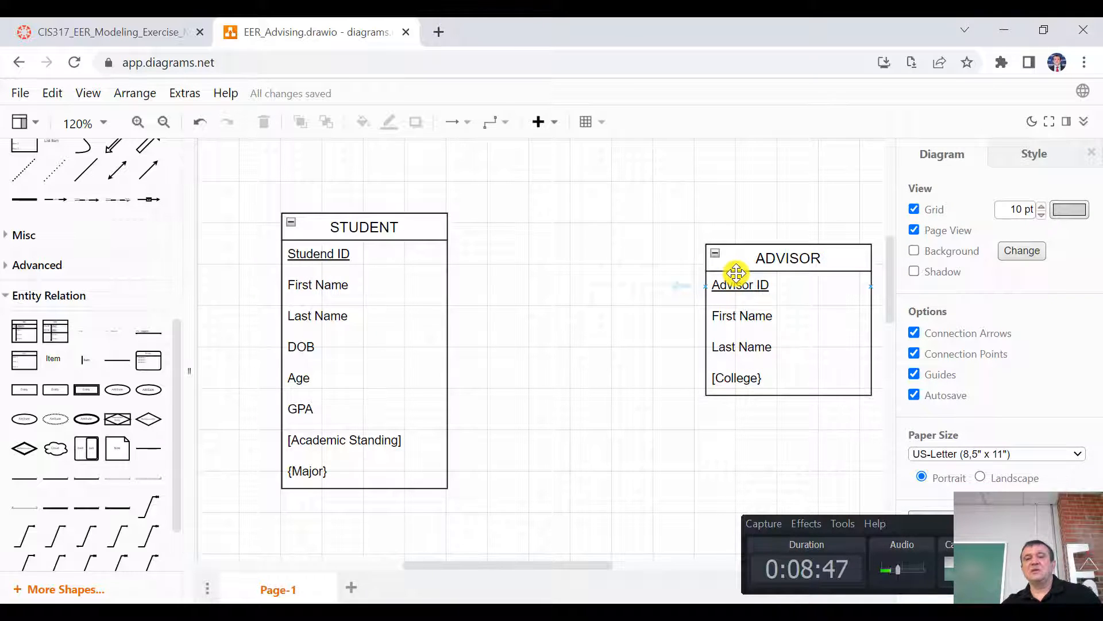
click(839, 256)
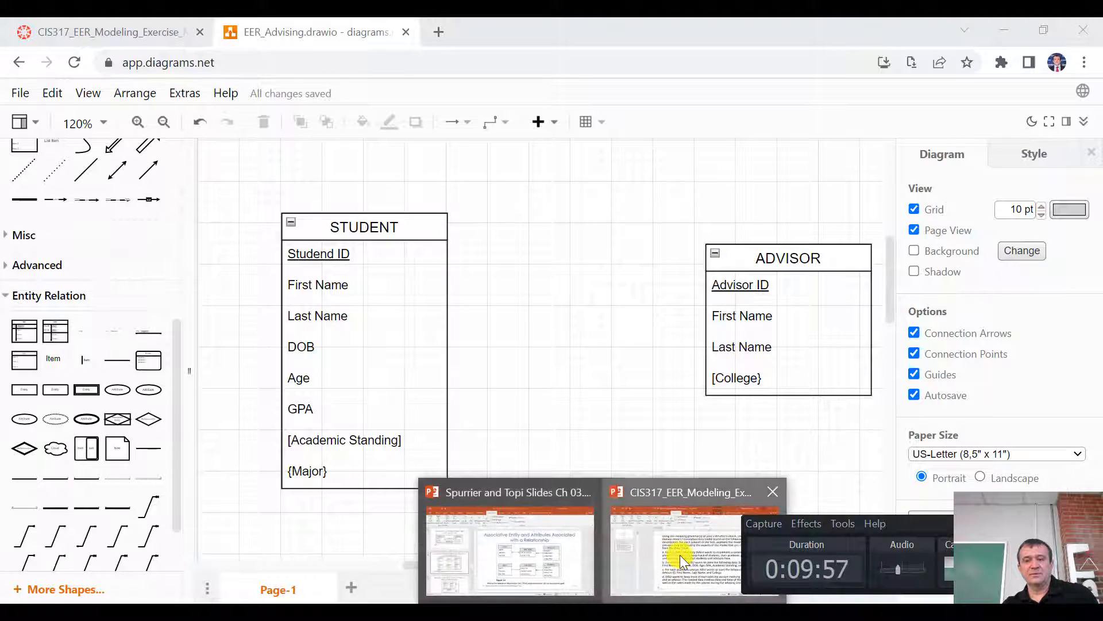
Switch to the CIS317_EER_Modeling_Exercise_MSU_Advising presentation in PowerPoint, read the task description and return to the diagram.
click(680, 554)
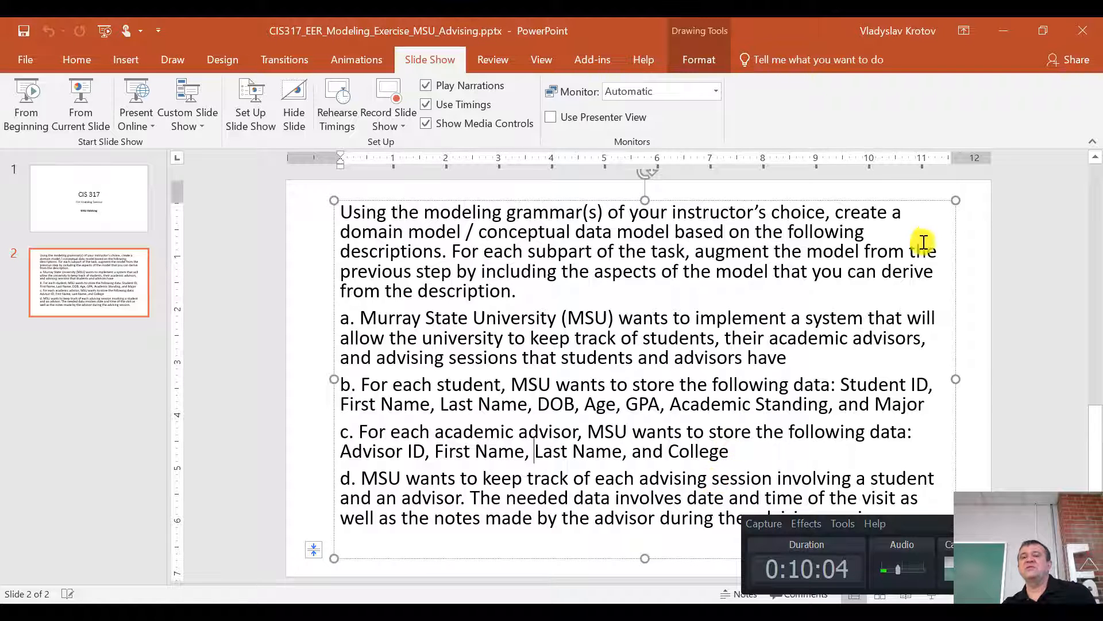
click(1012, 31)
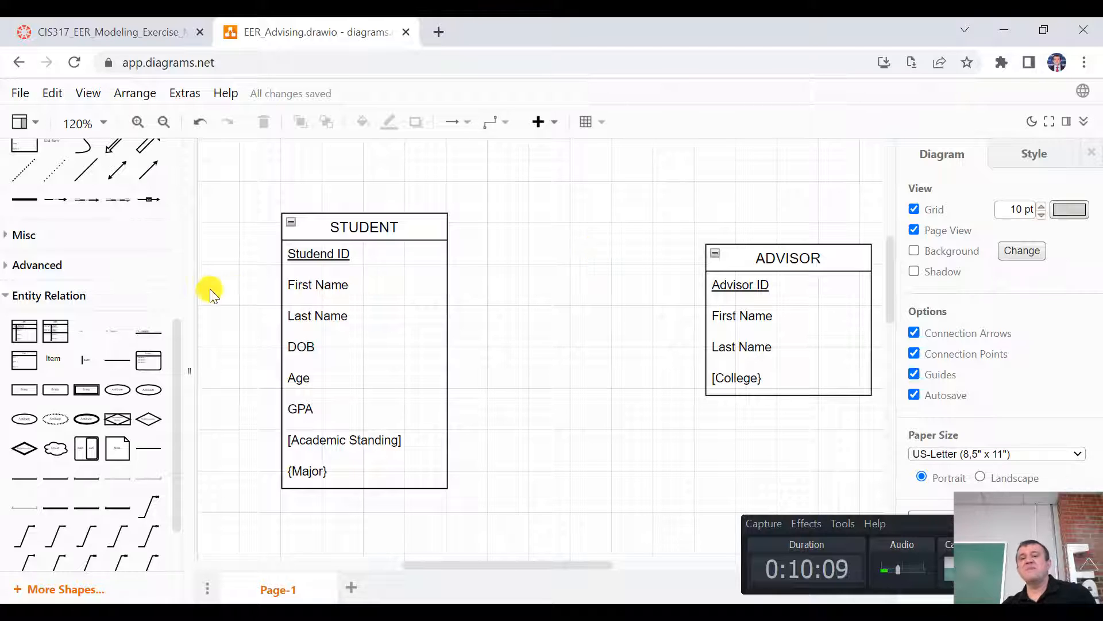
click(780, 259)
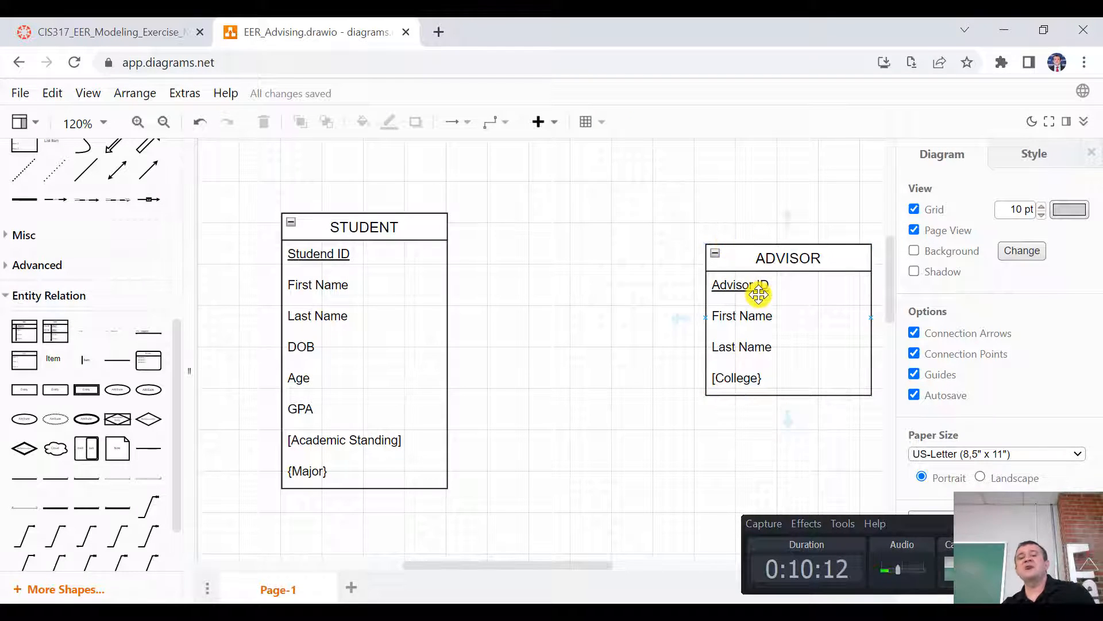
click(552, 251)
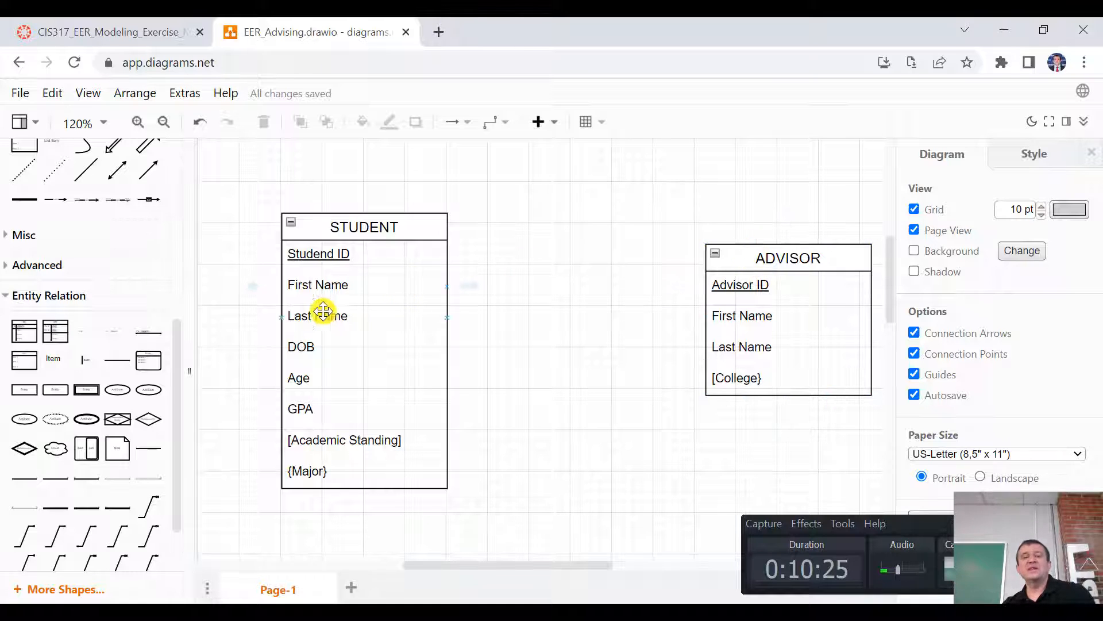
Place a rounded entity with attributes between STUDENT and ADVISOR and name it ADVISING.
drag(149, 361, 590, 286)
double_click(592, 284)
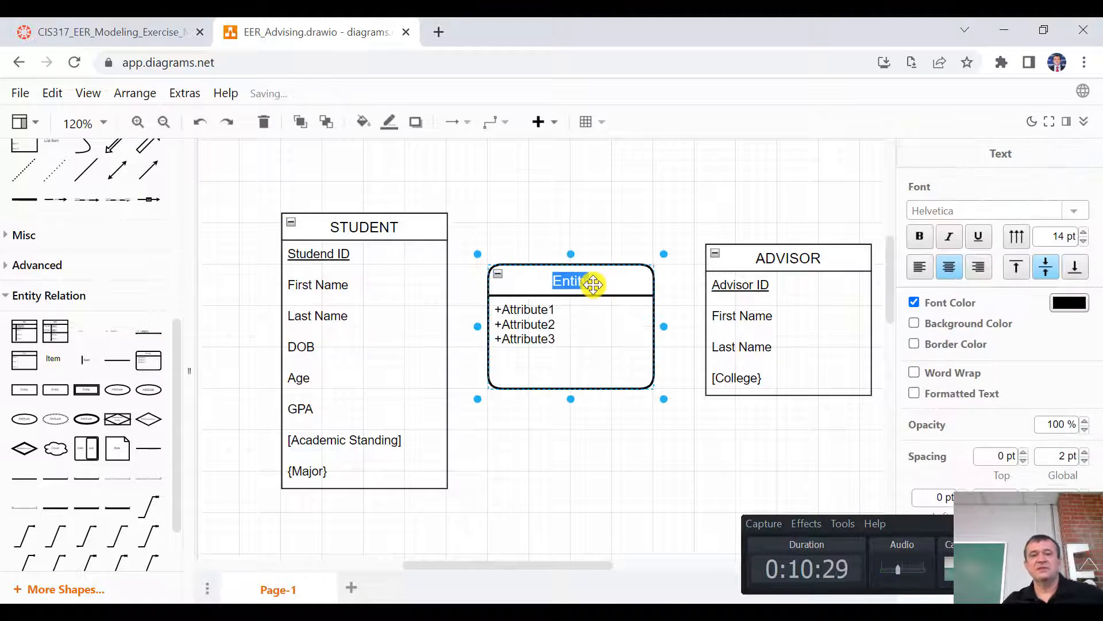
text(ADVISOR)
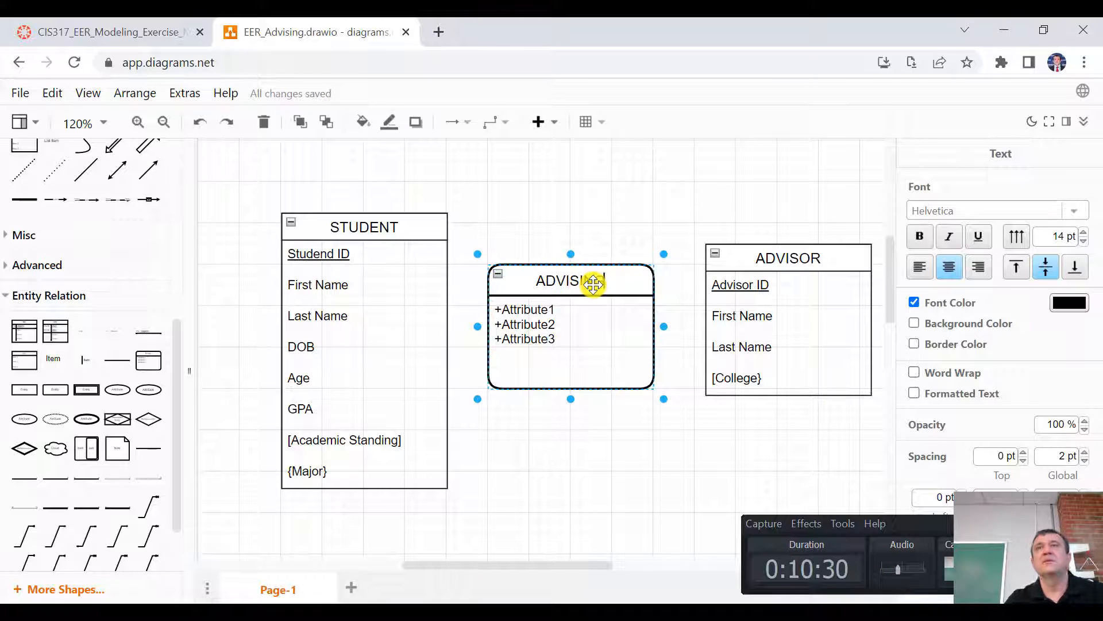
click(639, 449)
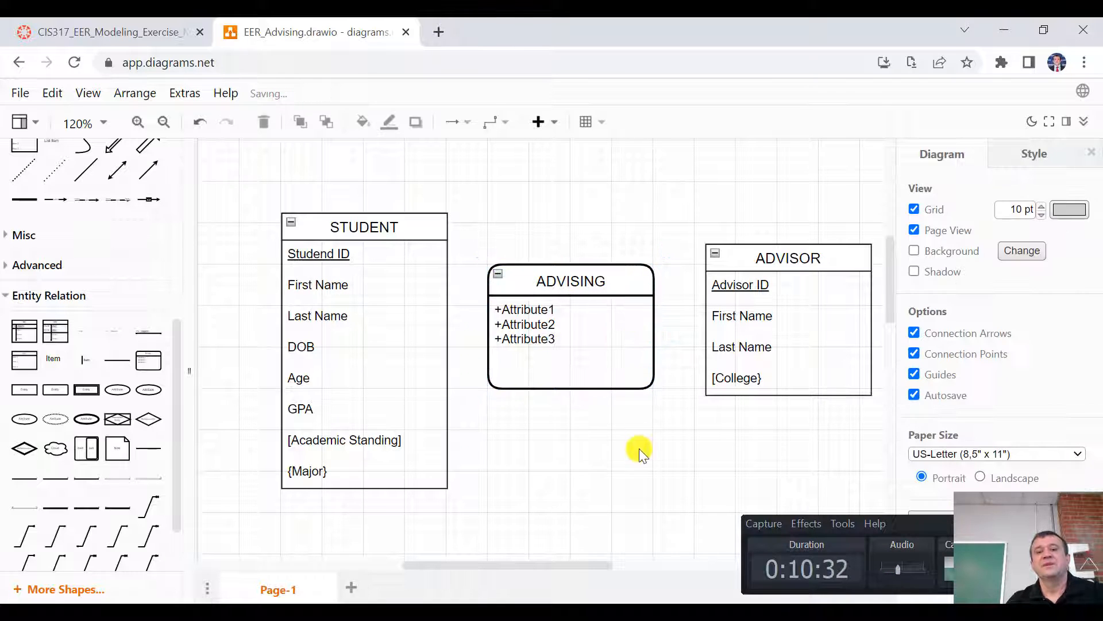
click(610, 326)
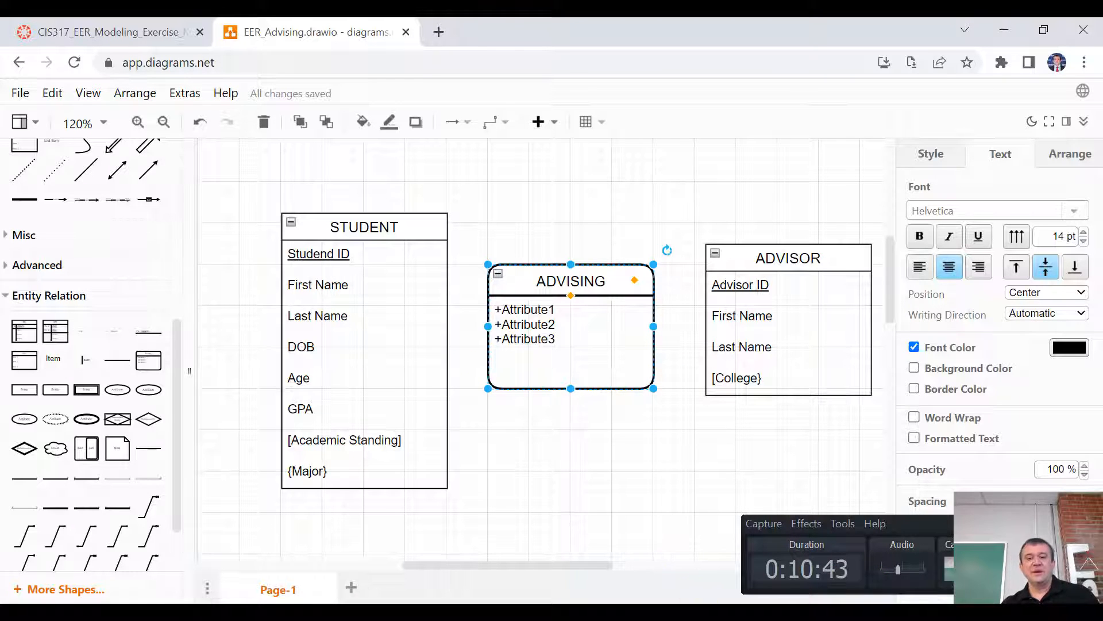
Switch to the Spurrier and Topi Slides Ch 03 presentation in PowerPoint and examine the associative entity example.
click(679, 612)
click(605, 612)
click(664, 560)
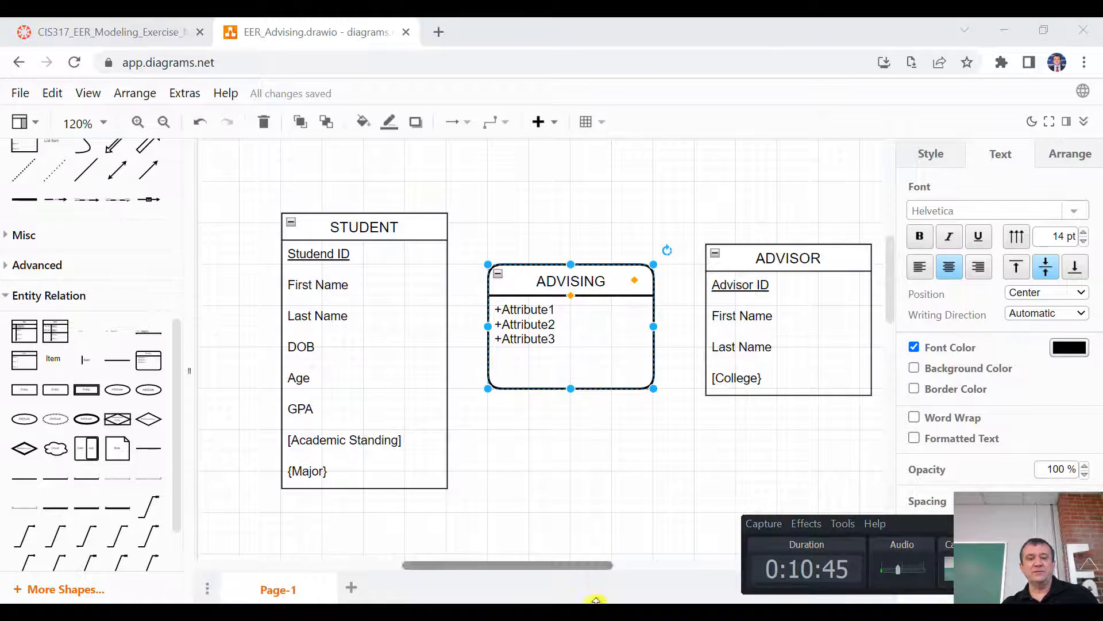
click(604, 612)
click(514, 566)
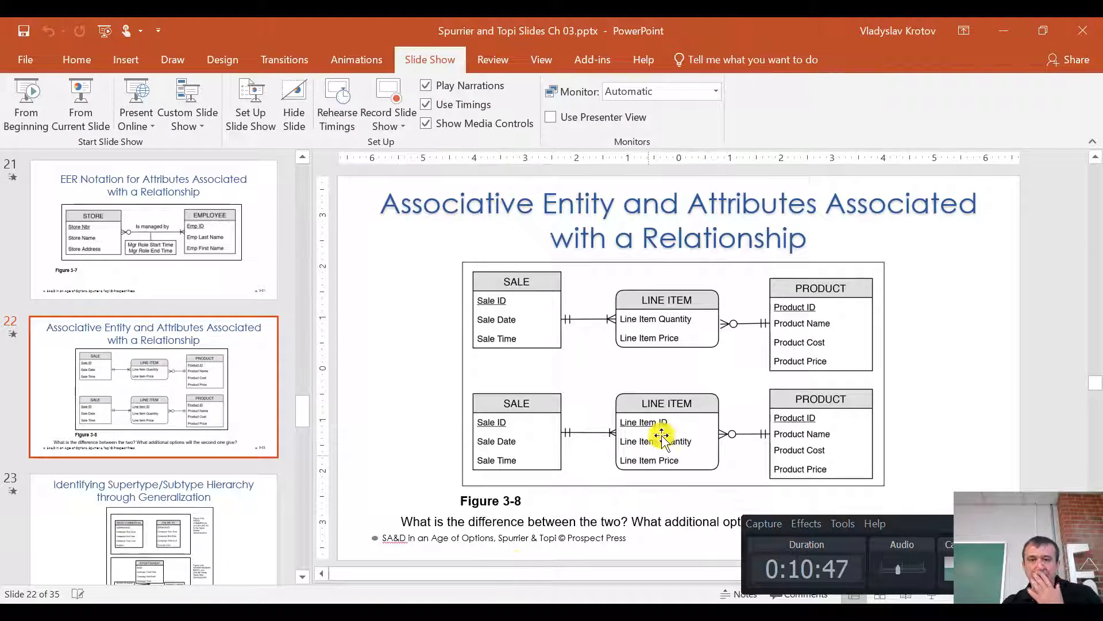
Read part d of the exercise presentation for the advising session data and return to the diagram in the browser.
click(605, 612)
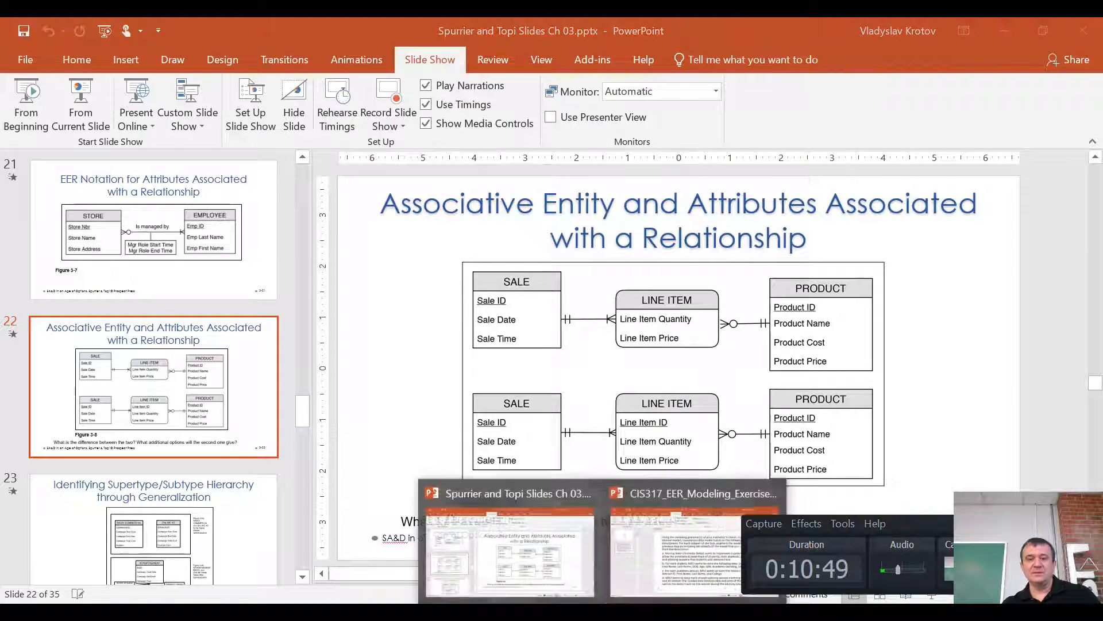
click(668, 557)
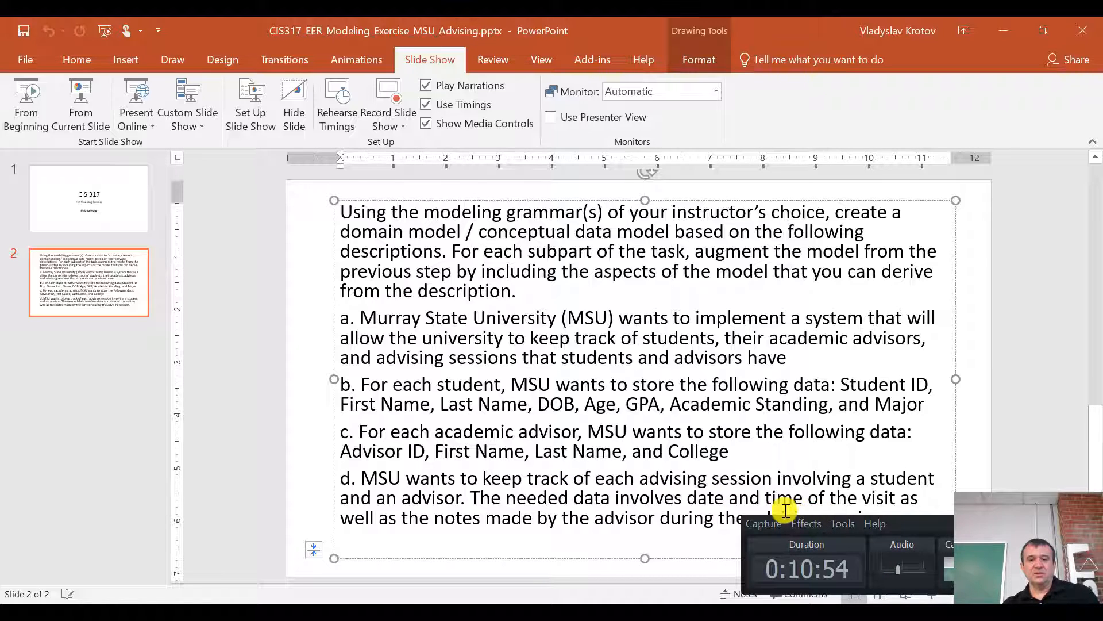
click(833, 523)
mouse_move(809, 511)
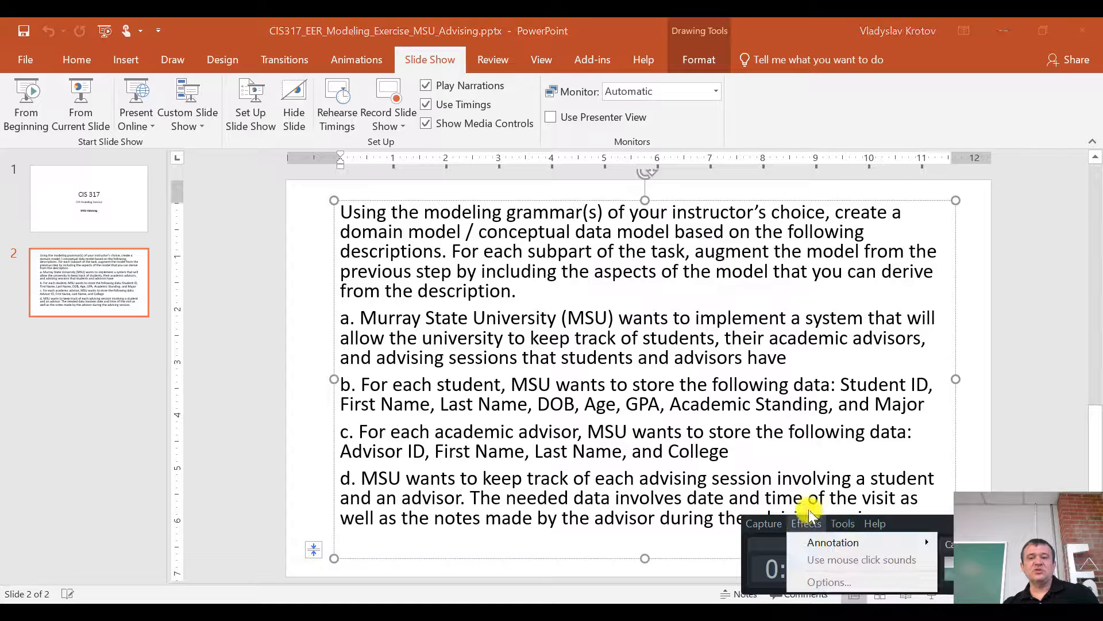
click(794, 462)
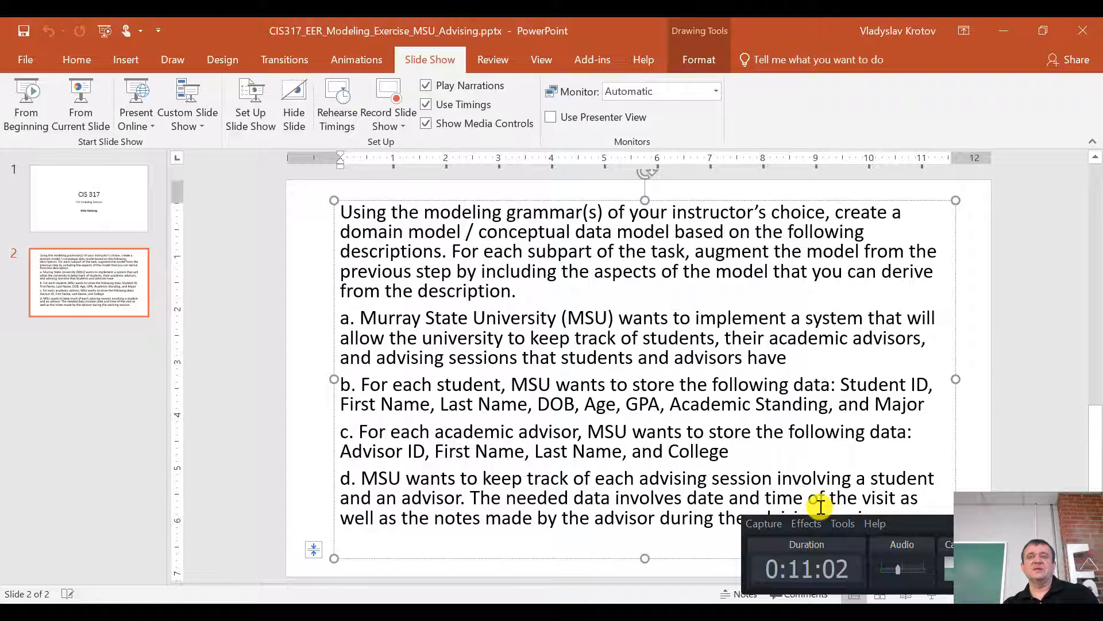
click(1005, 27)
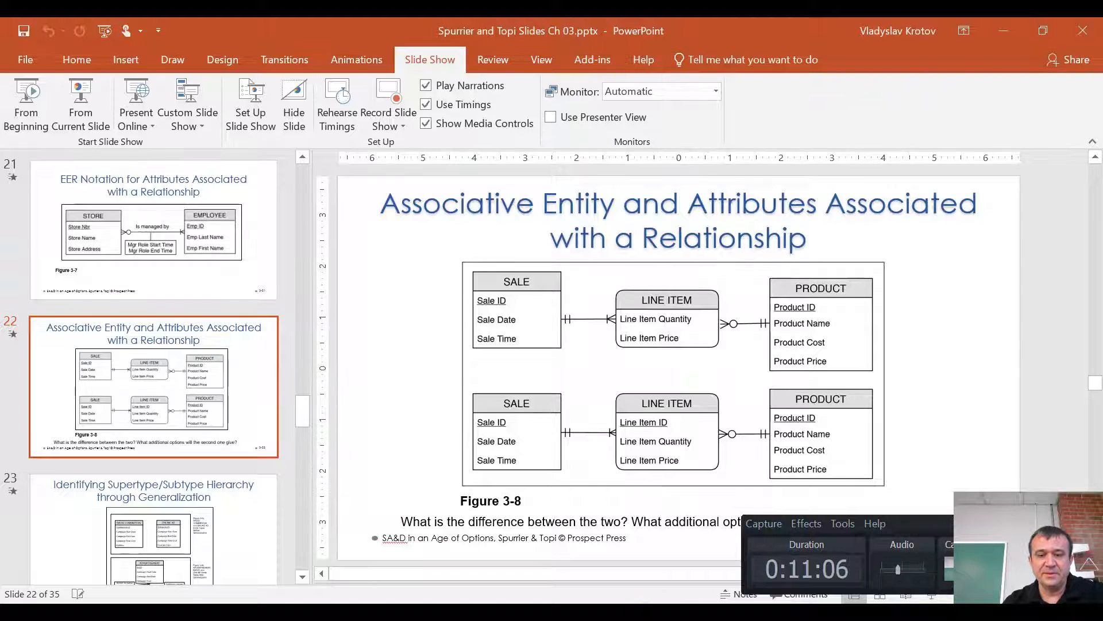
click(606, 611)
Replace the first placeholder attribute in the ADVISING entity with Advising ID and select that line of text.
double_click(561, 312)
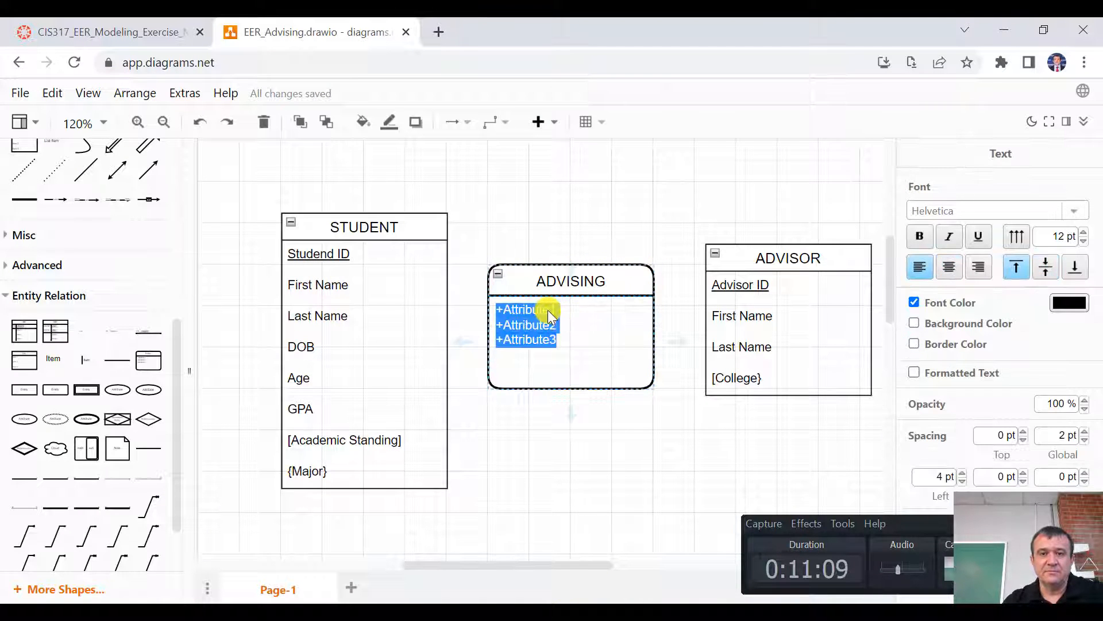
triple_click(547, 310)
key(BackSpace)
text(A)
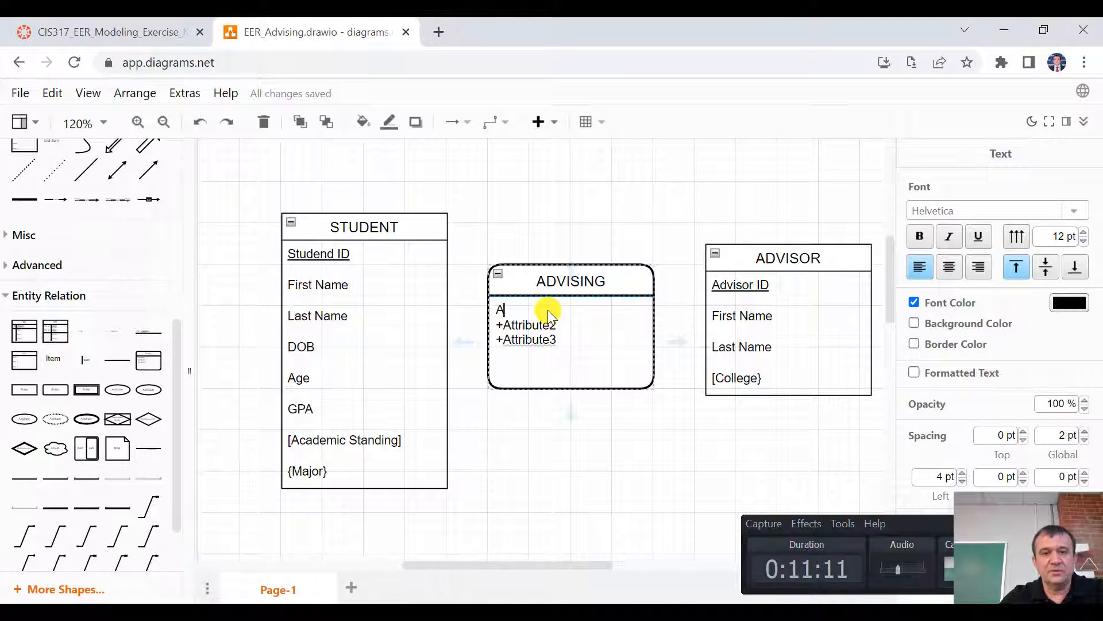
text(dvising ID)
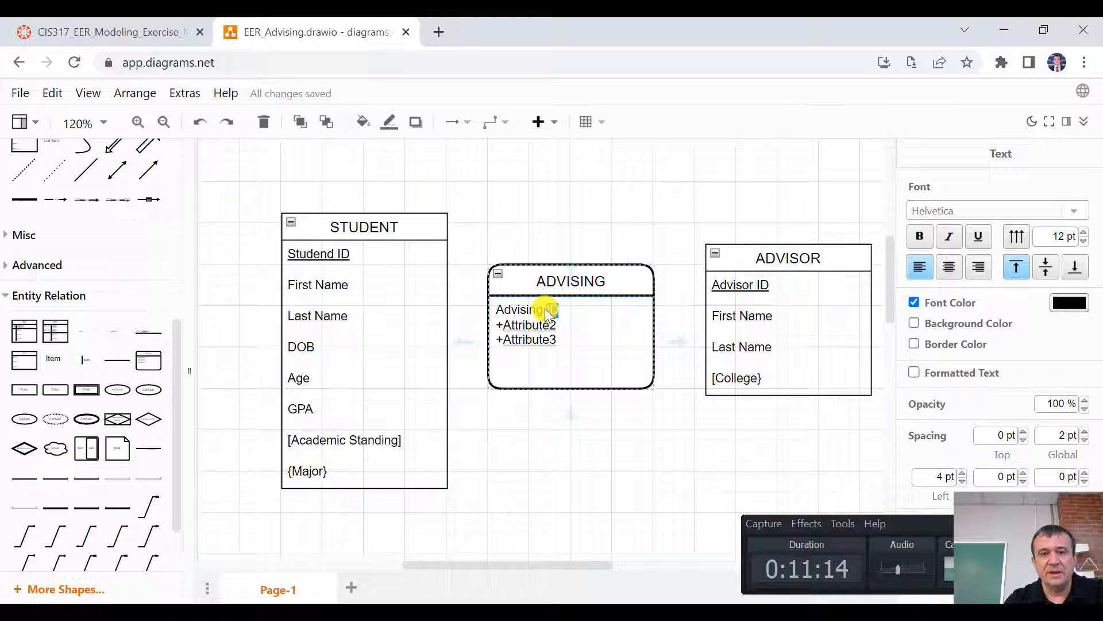
triple_click(546, 309)
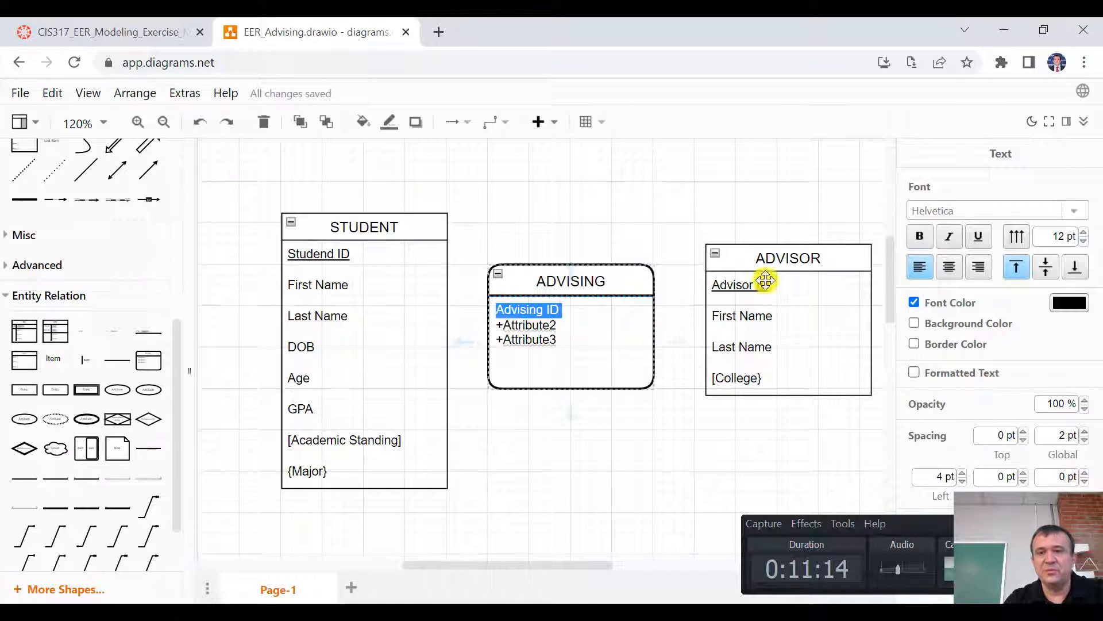
Underline the ADVISING attribute text and replace the remaining placeholder attributes with Advising Data, Advising Time and Notes.
click(973, 243)
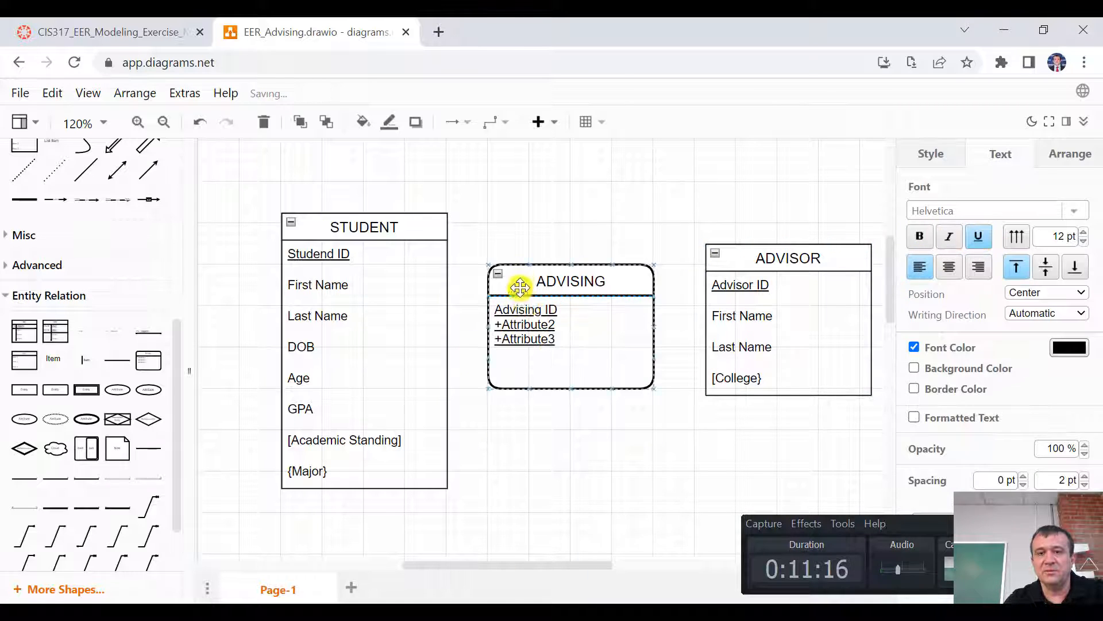
double_click(554, 340)
click(554, 339)
drag(496, 324, 569, 345)
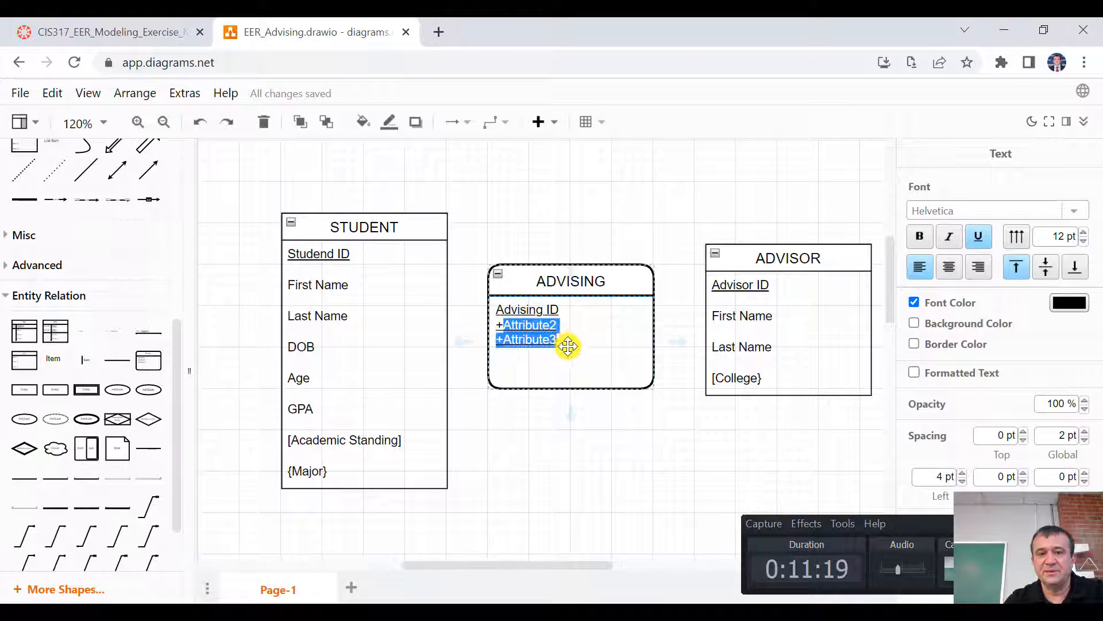
key(BackSpace)
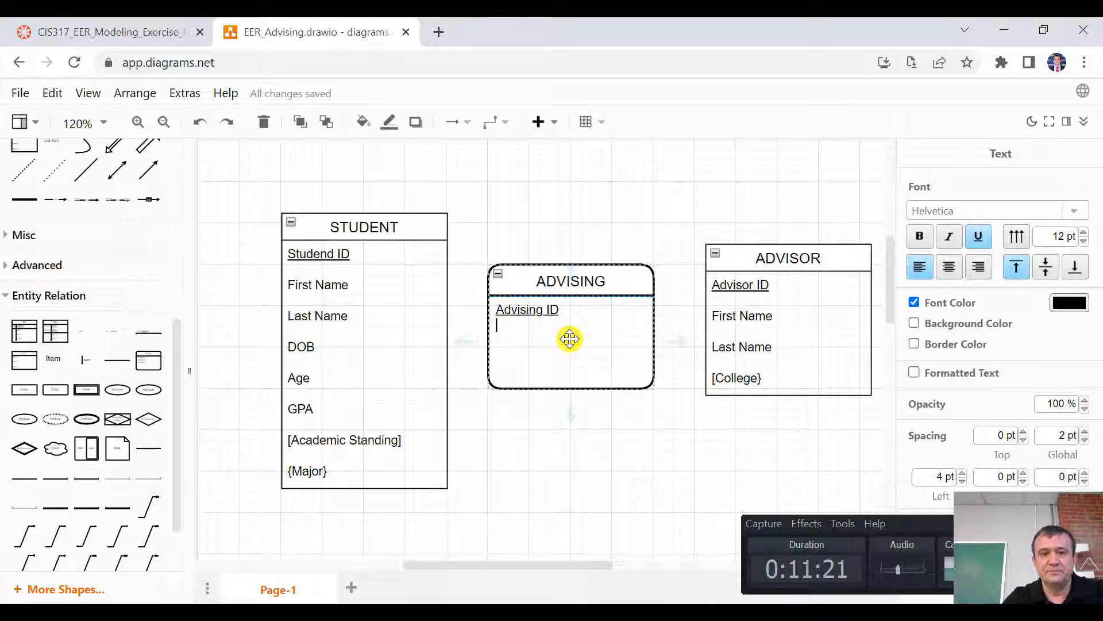
key(BackSpace)
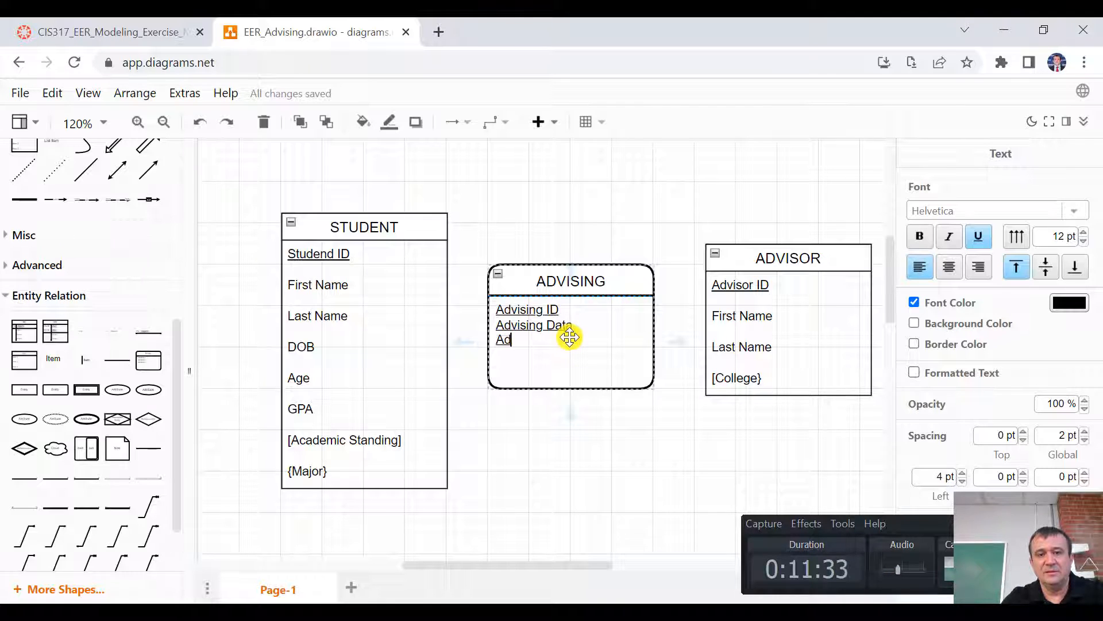
text(sing Time)
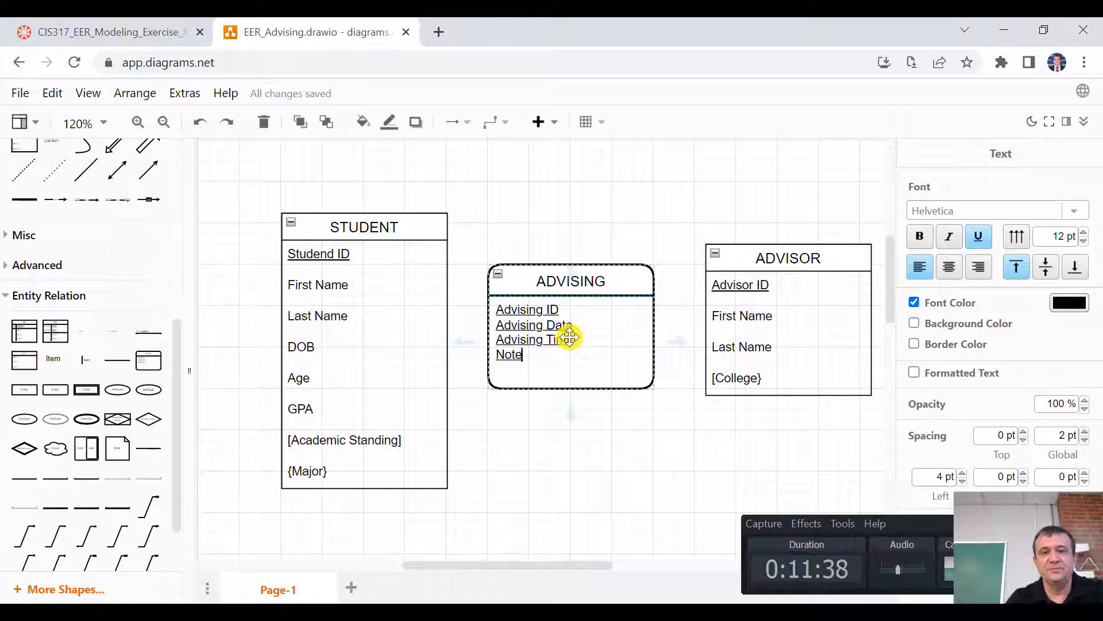
text(s)
Try to remove the underline from only the Advising Data, Advising Time and Notes lines in the ADVISING entity.
double_click(542, 352)
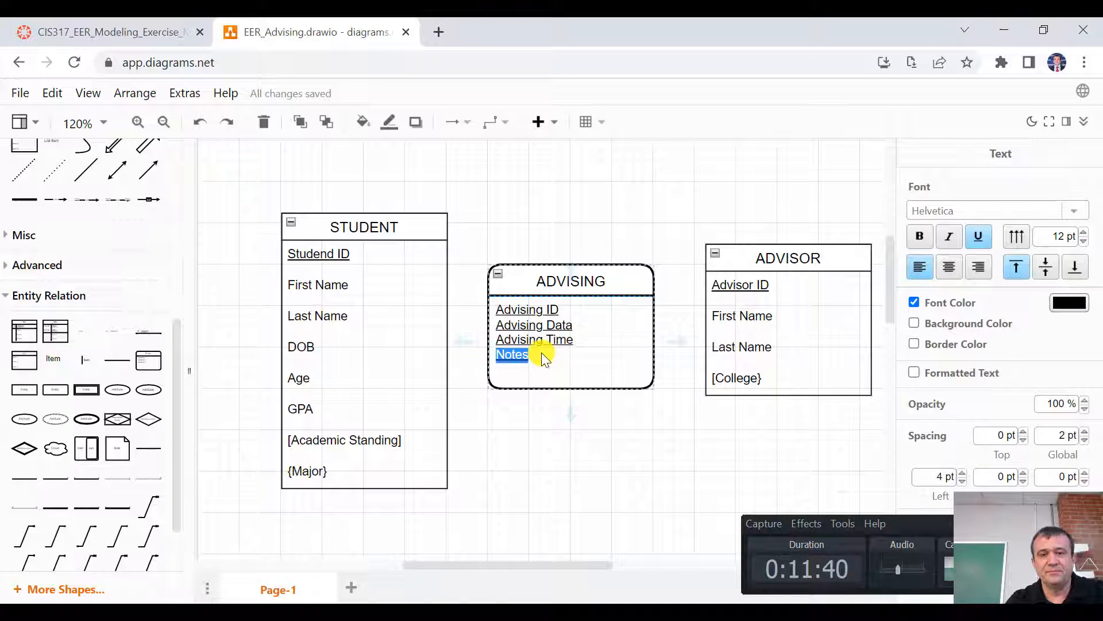
drag(539, 352, 498, 327)
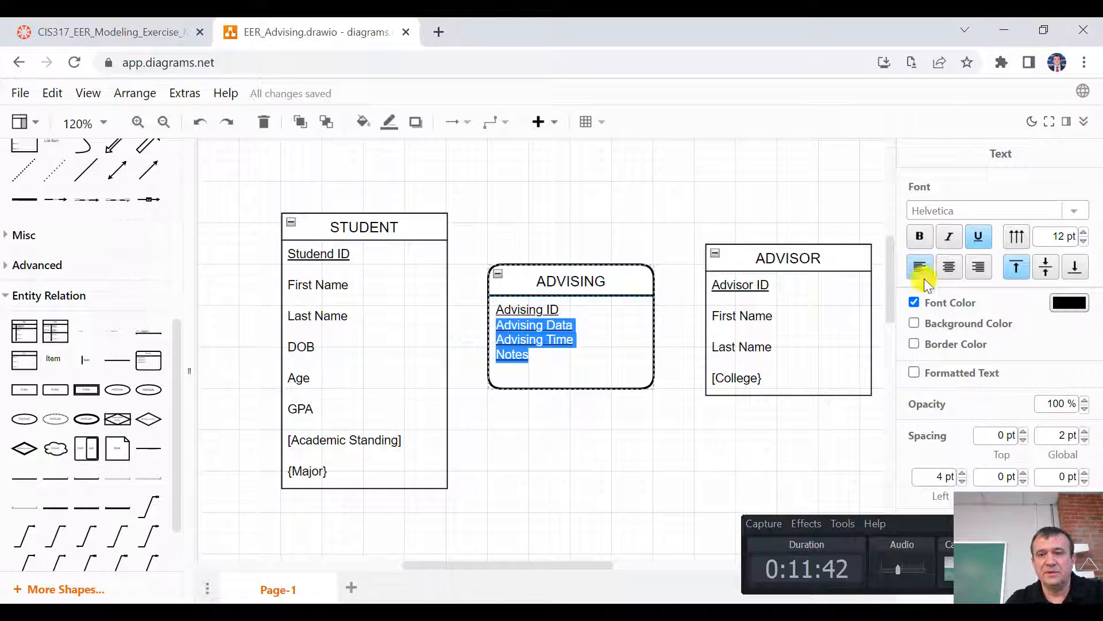
click(979, 236)
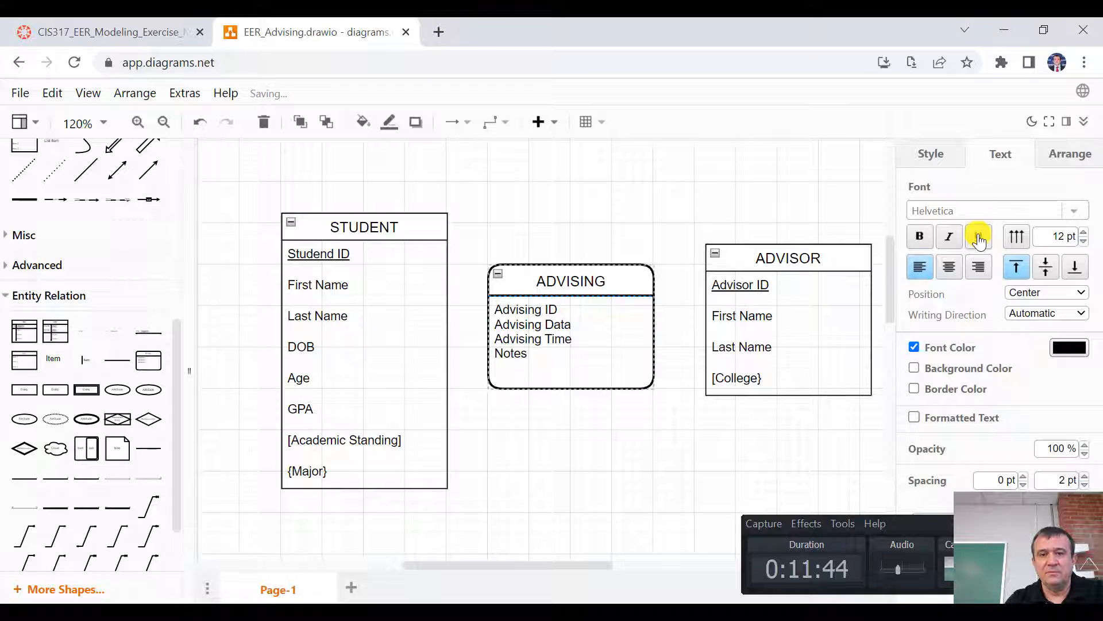
Insert a blank line below Advising ID and try to underline only the Advising ID line.
double_click(555, 308)
click(561, 309)
key(Return)
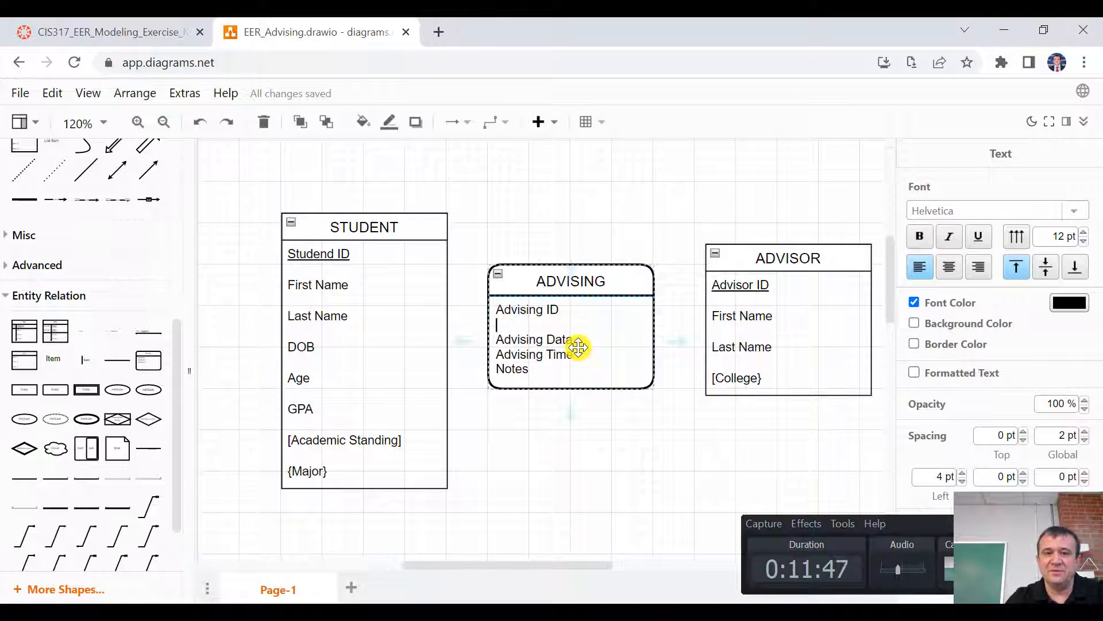
triple_click(530, 309)
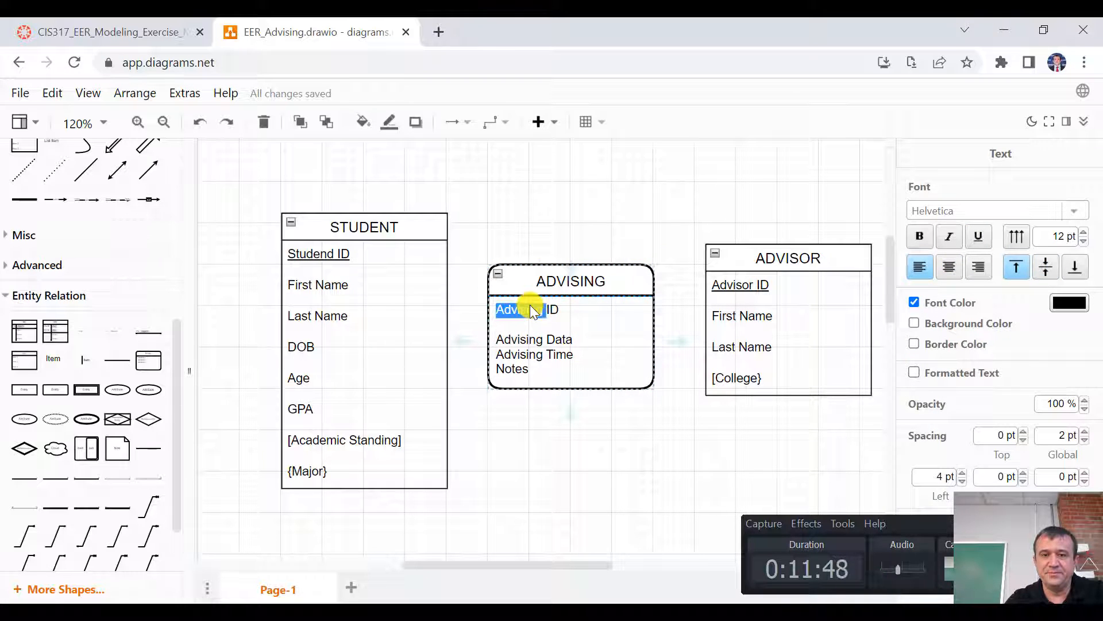
click(973, 238)
click(593, 330)
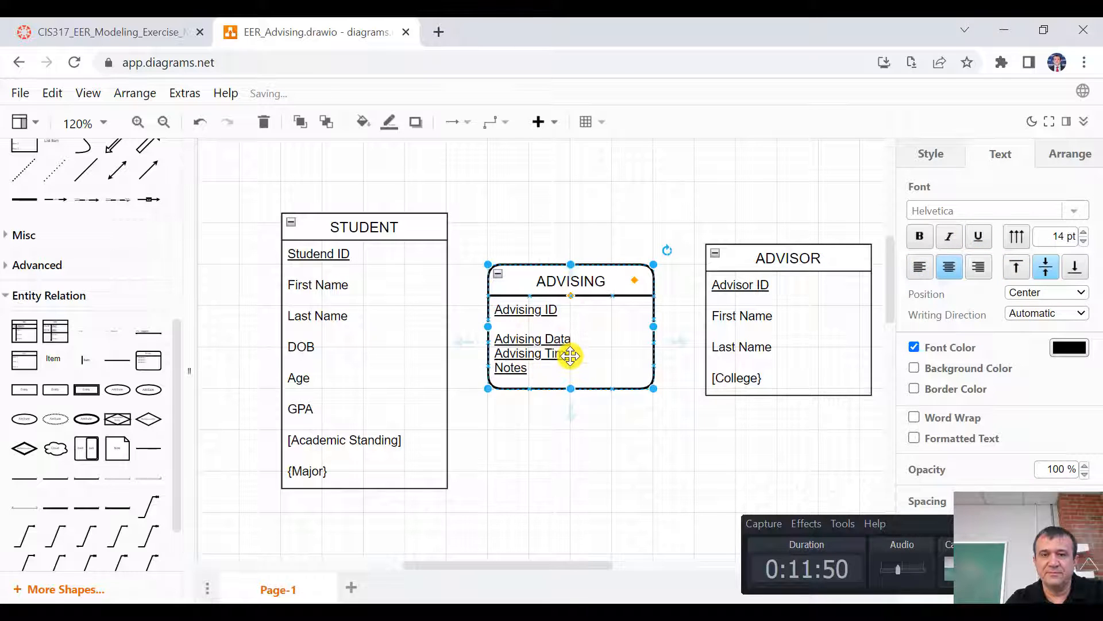
mouse_move(153, 374)
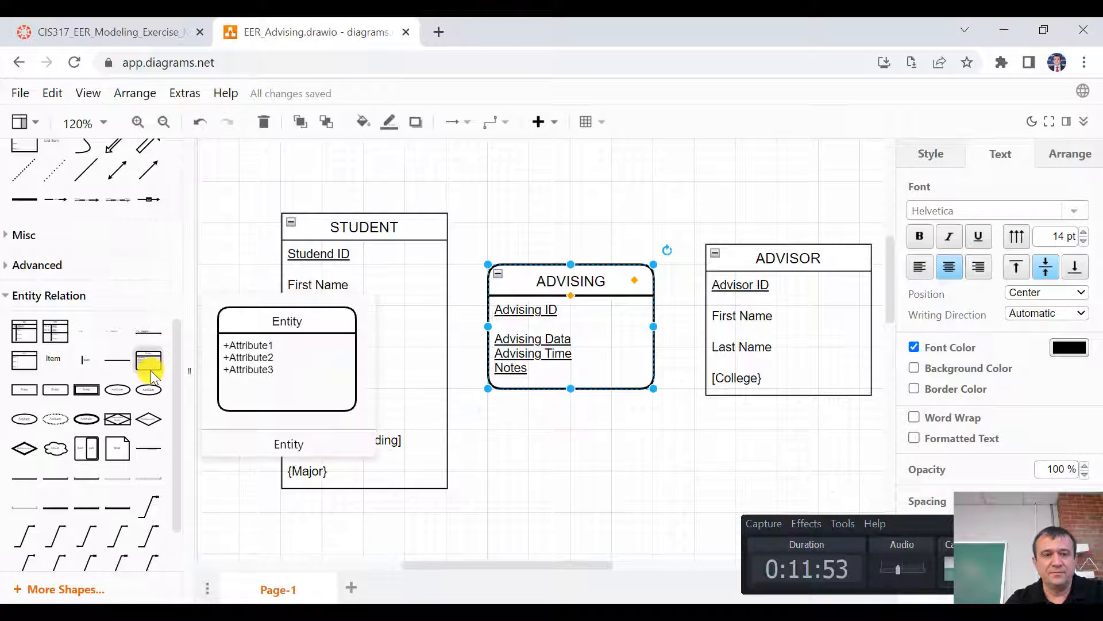
scroll(150, 370, down, 3)
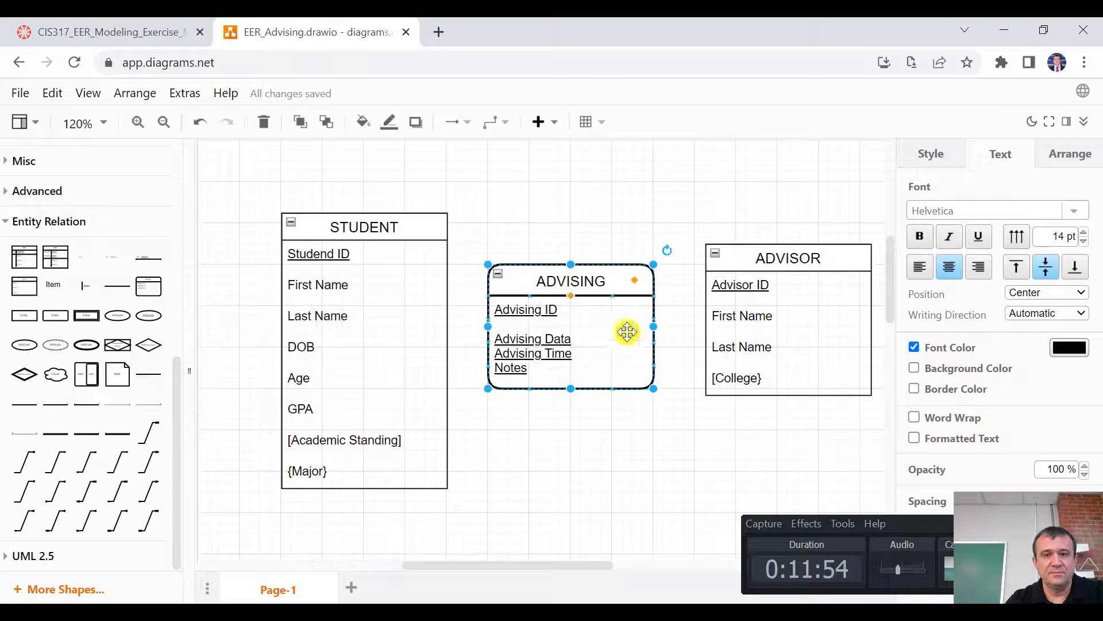
click(539, 362)
click(533, 364)
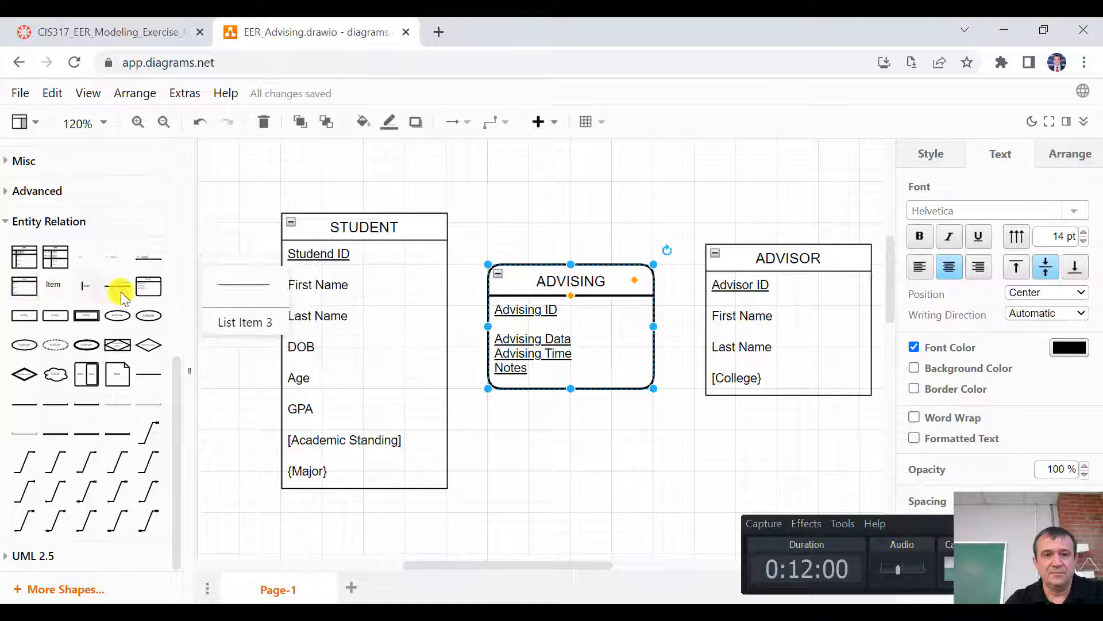
click(561, 332)
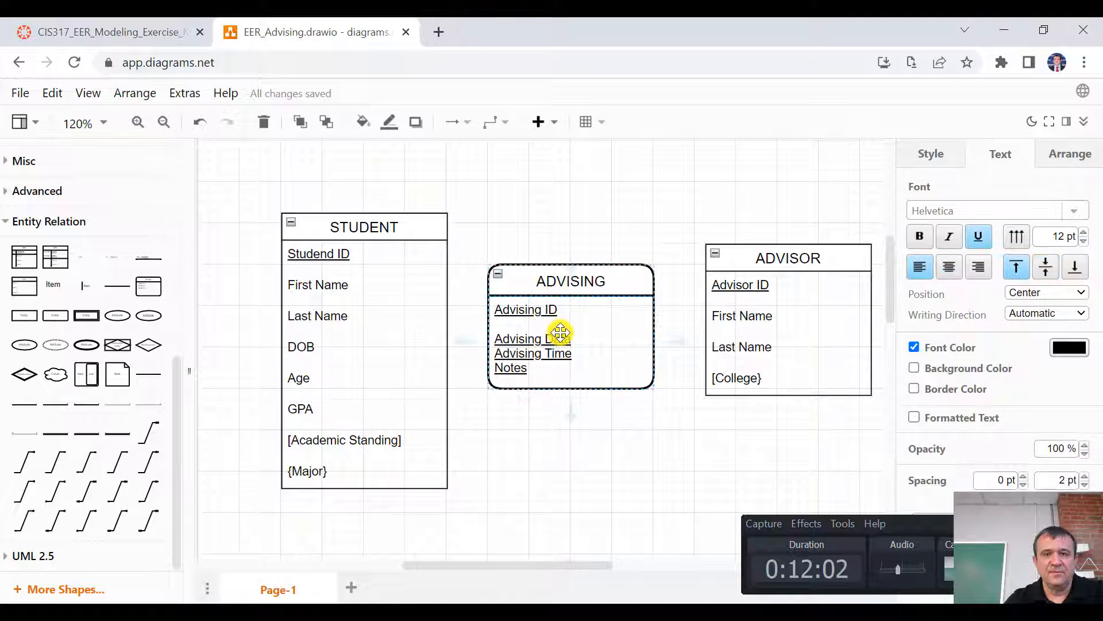
click(560, 334)
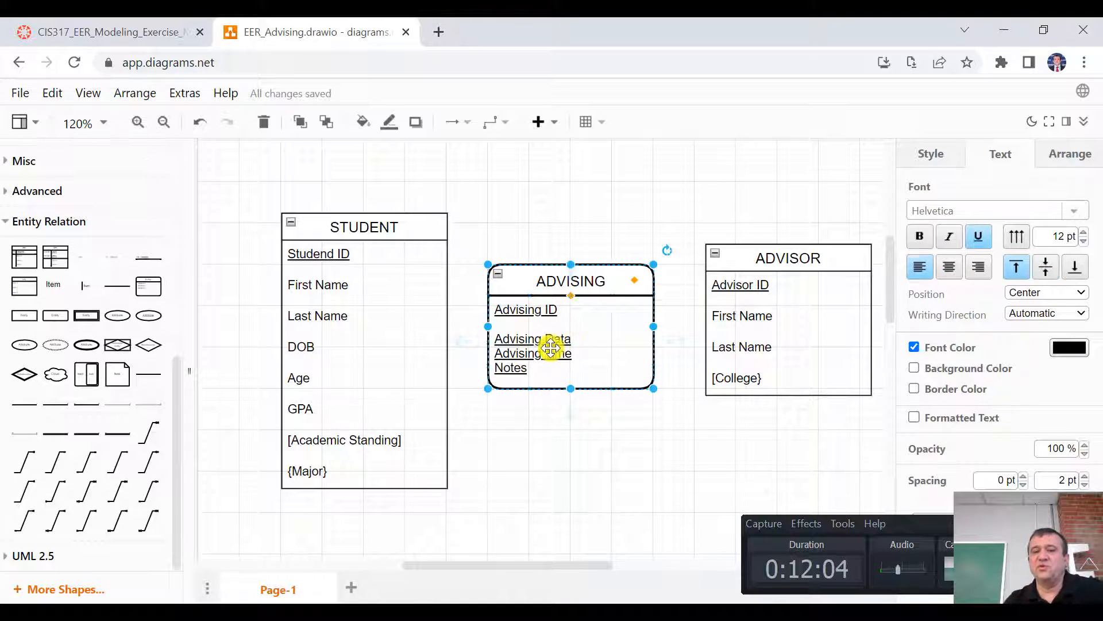
click(529, 373)
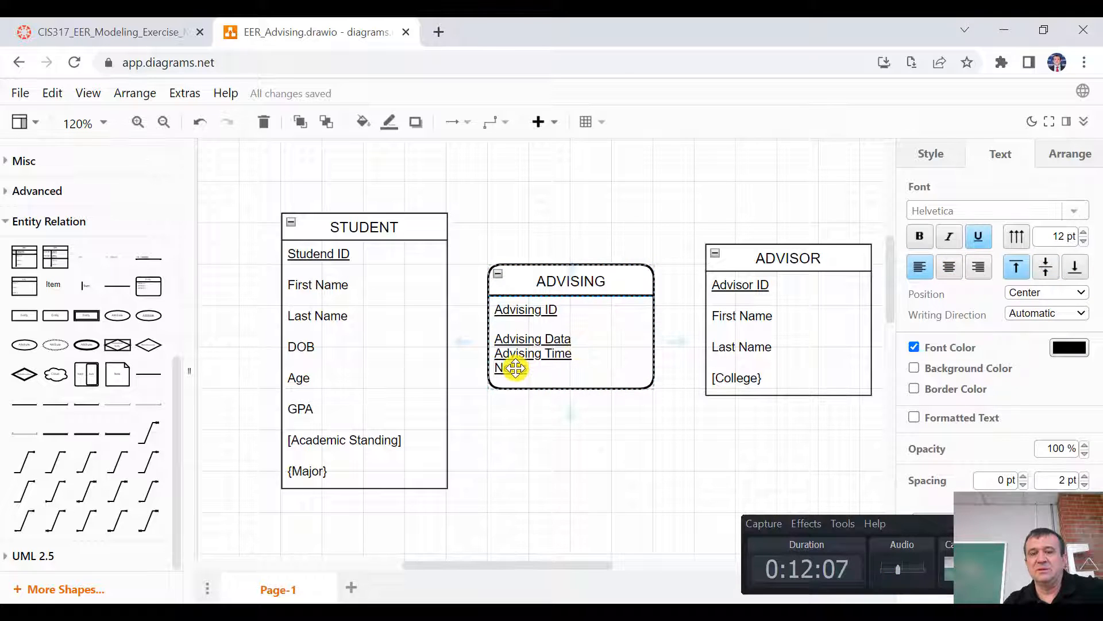
Undo the underline applied to the ADVISING title and remove the underline from the entity's attribute text.
click(525, 325)
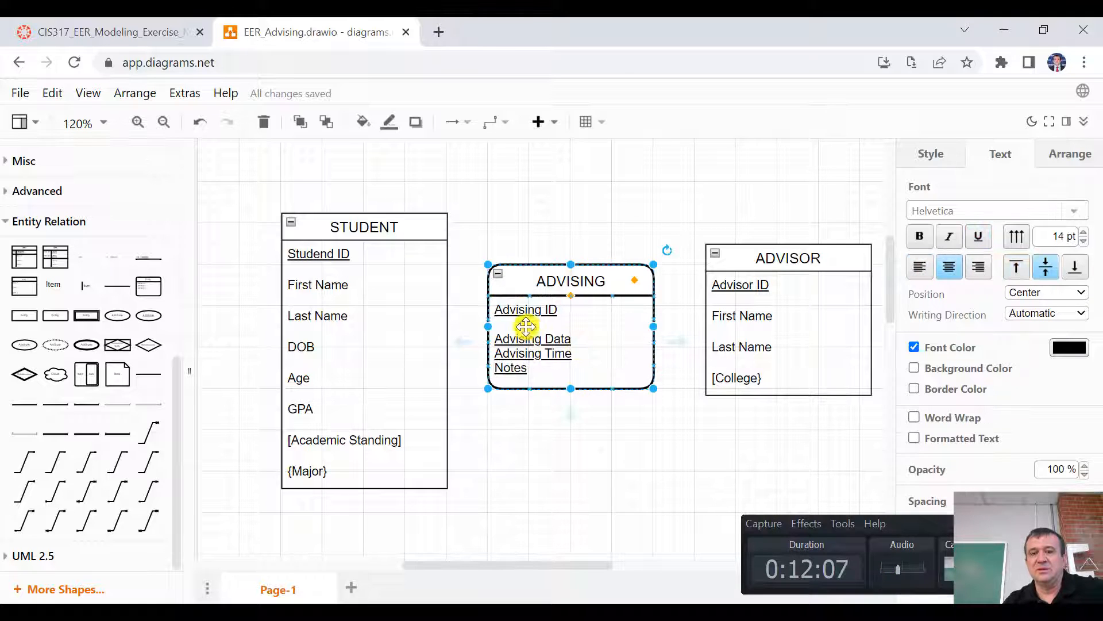
click(978, 244)
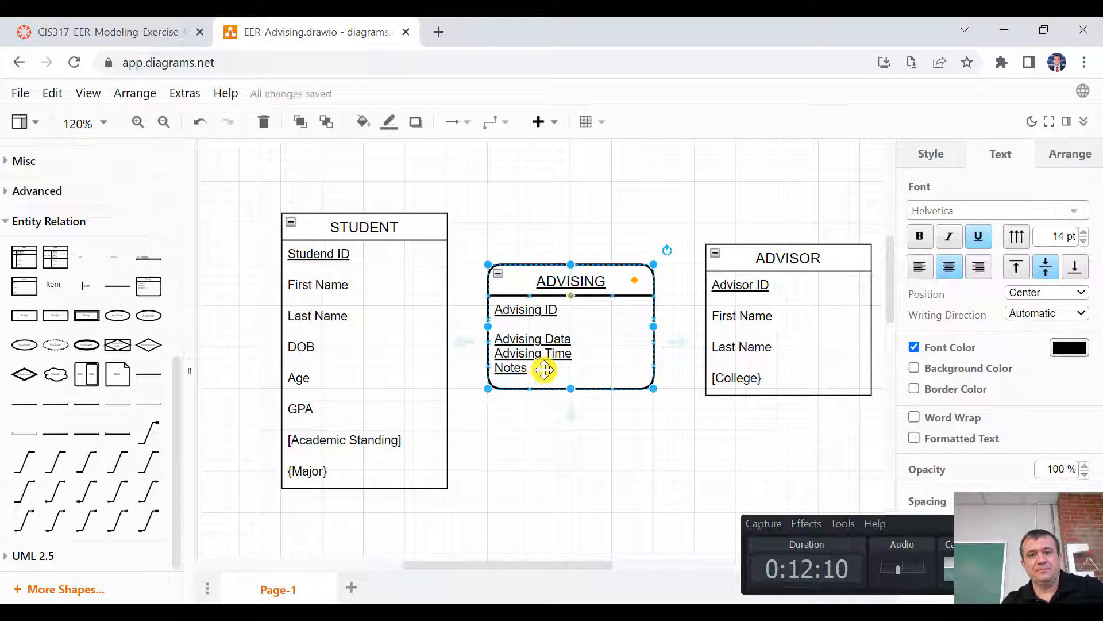
key(ctrl+z)
double_click(544, 369)
click(980, 245)
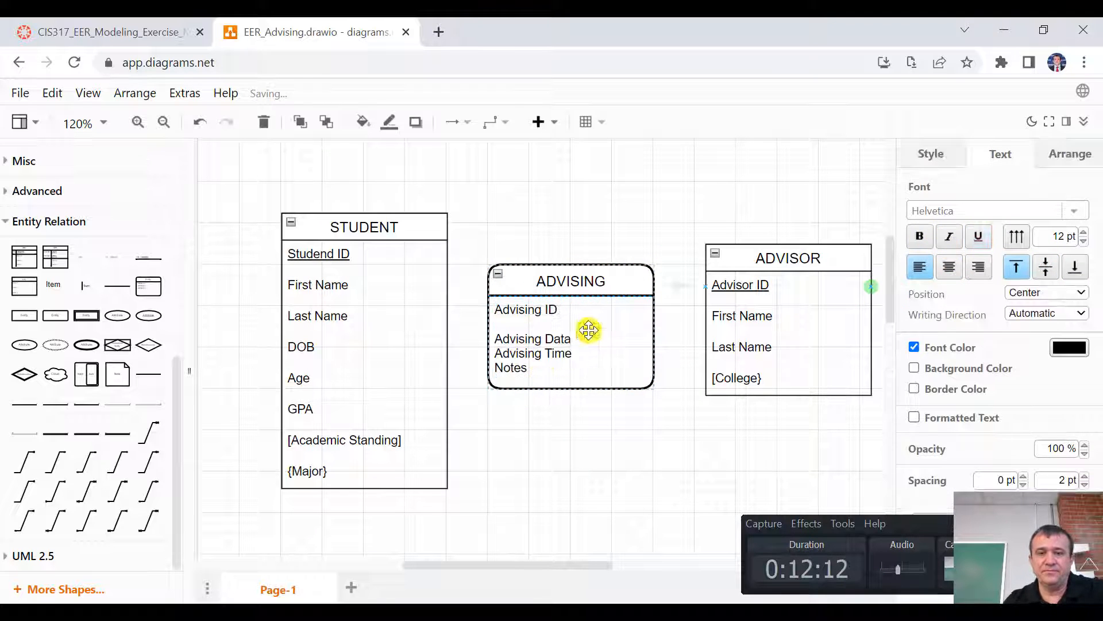
Delete the blank line below Advising ID and clear the Advising ID text, leaving an empty first line in the ADVISING entity.
click(569, 308)
click(564, 310)
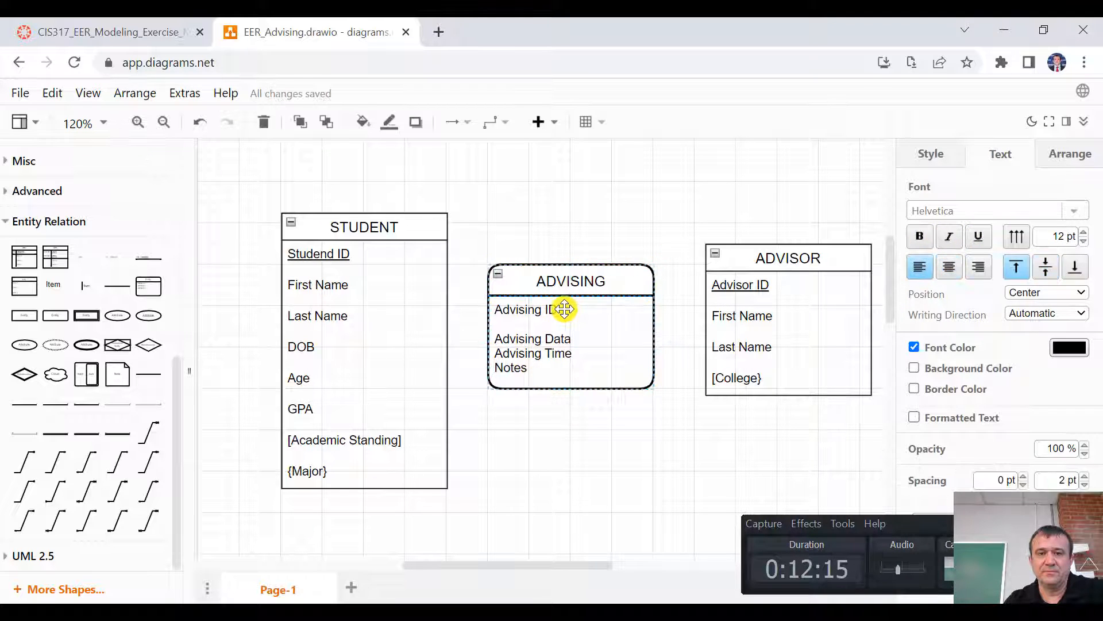
double_click(564, 310)
double_click(557, 311)
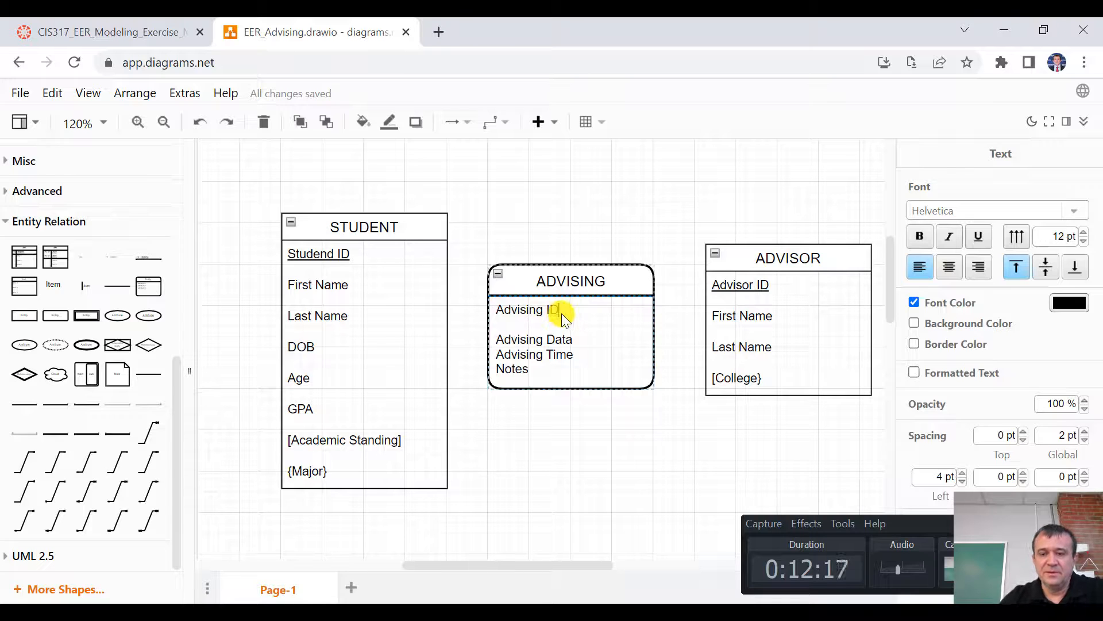
key(Delete)
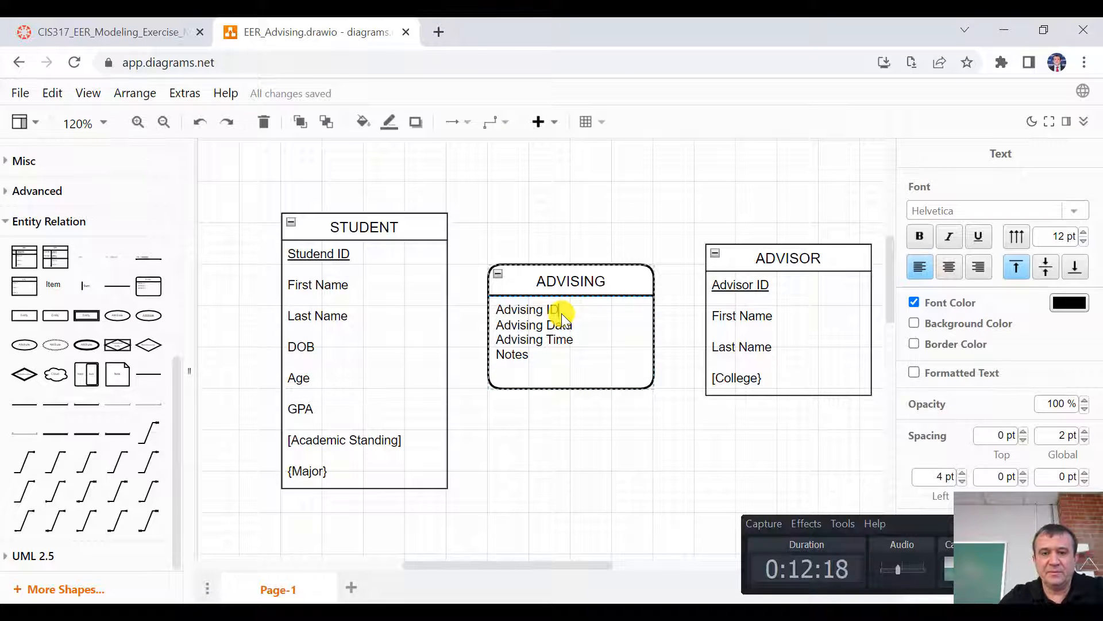
triple_click(550, 309)
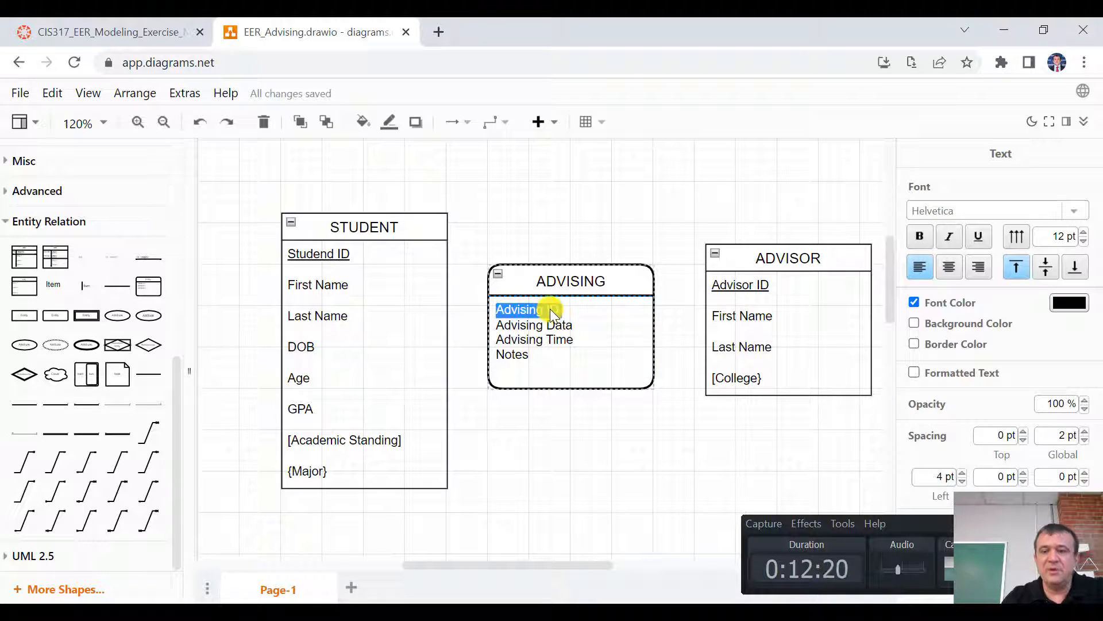
key(Delete)
key(Return)
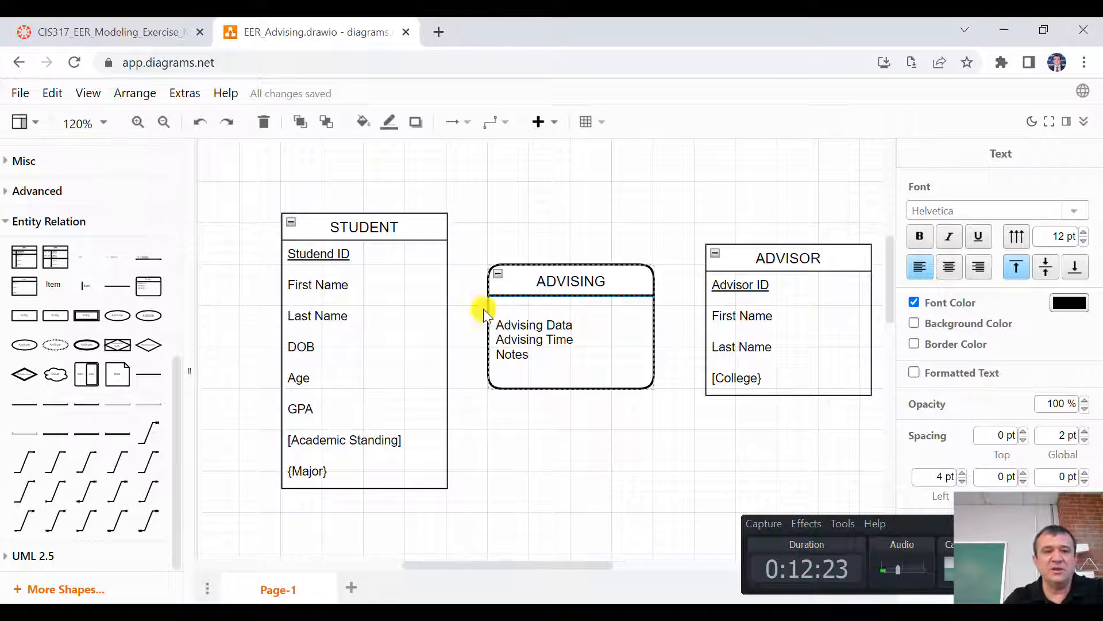
Add a separate text element reading Advising ID above the ADVISING entity and widen it to fit on one line.
scroll(95, 214, up, 10)
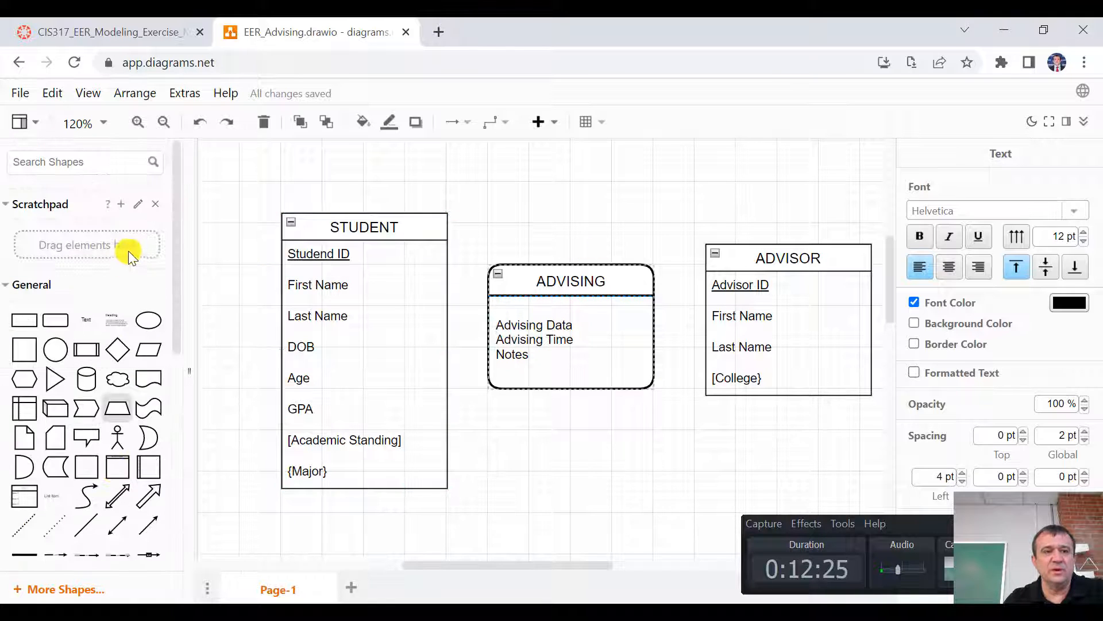
drag(81, 326, 568, 208)
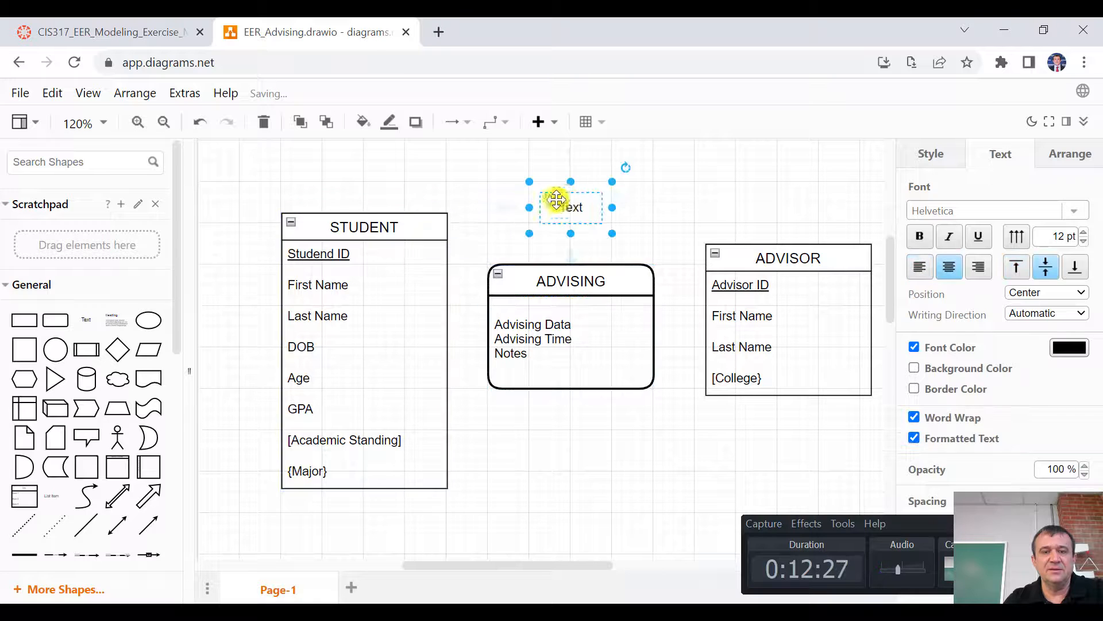
double_click(570, 212)
text(Advising ID)
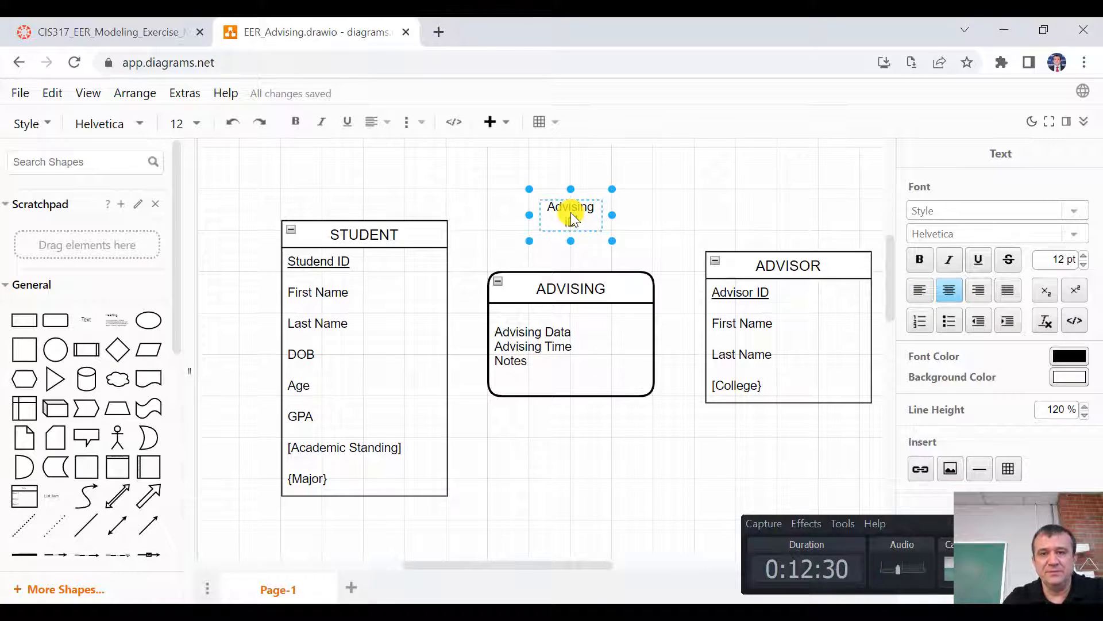
drag(612, 215, 633, 215)
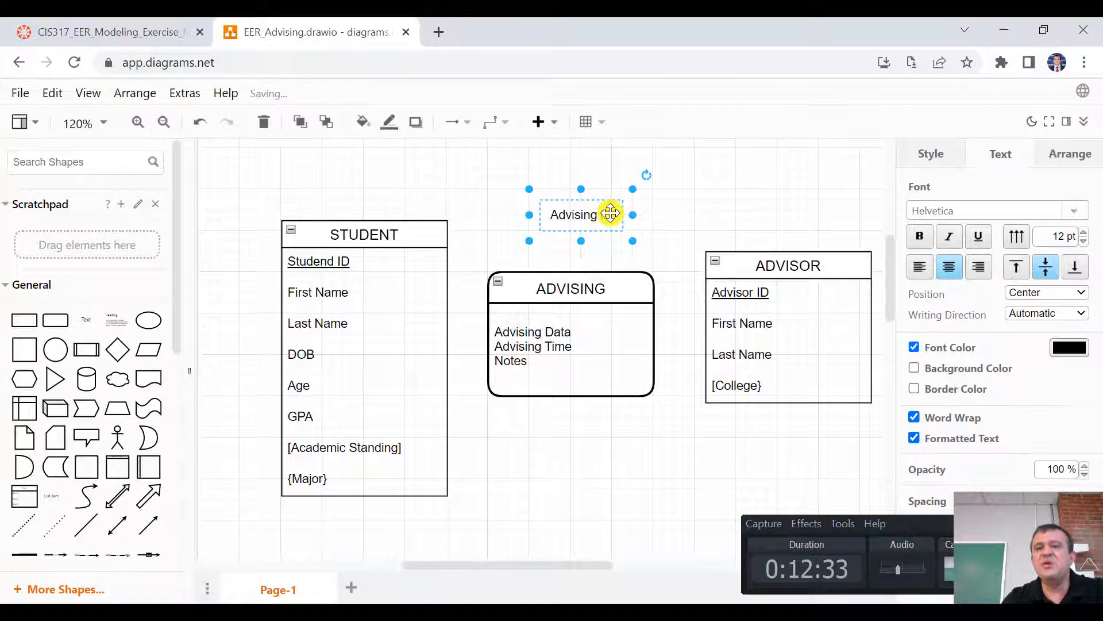
Underline the separate Advising ID text above the ADVISING entity.
double_click(603, 214)
click(603, 217)
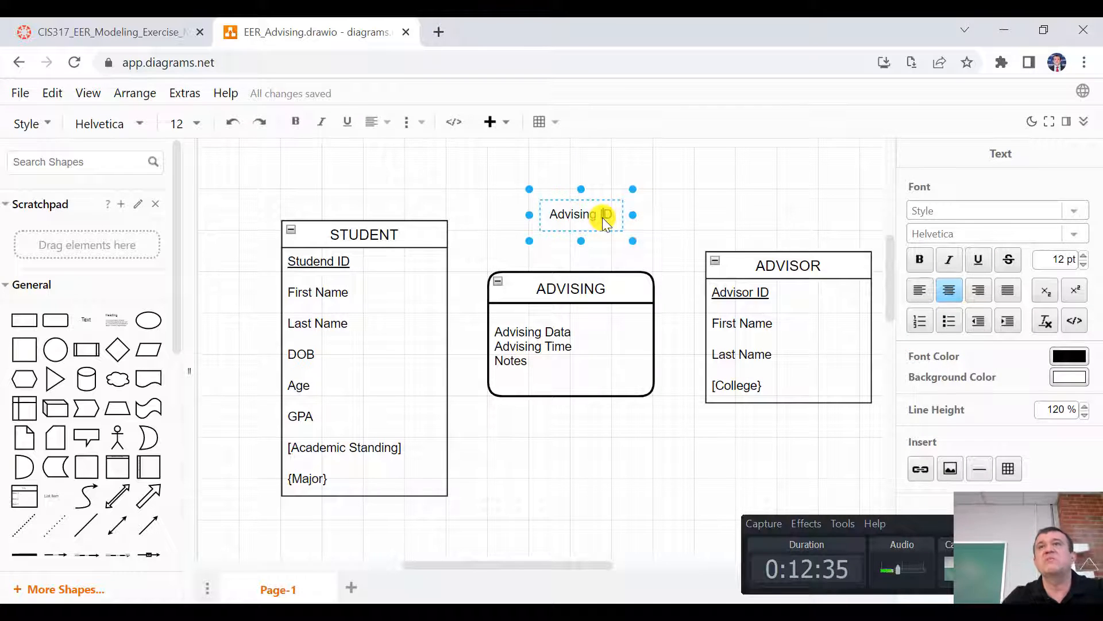
triple_click(602, 218)
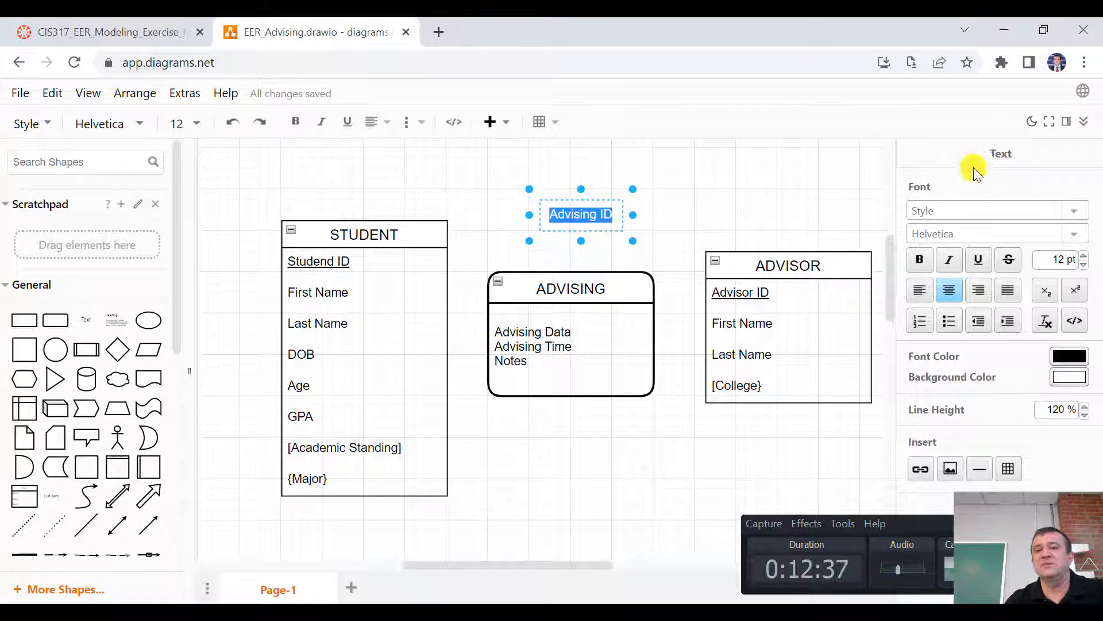
click(978, 259)
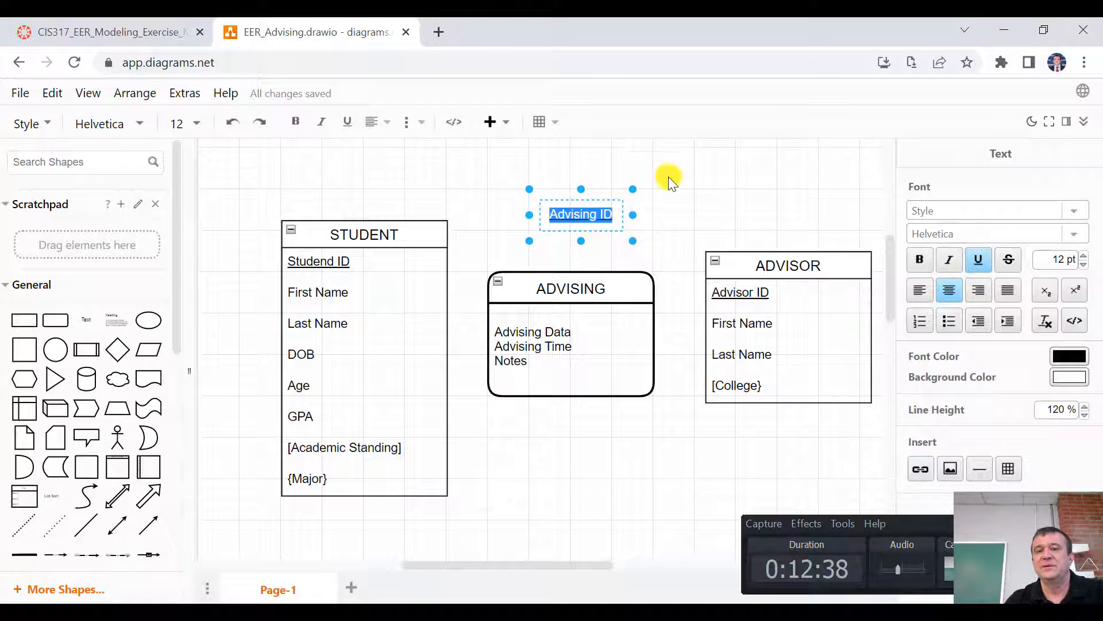
click(668, 178)
Move the underlined Advising ID text into the ADVISING entity above Advising Data and make it narrower.
drag(590, 202, 576, 329)
click(596, 321)
drag(663, 313, 571, 314)
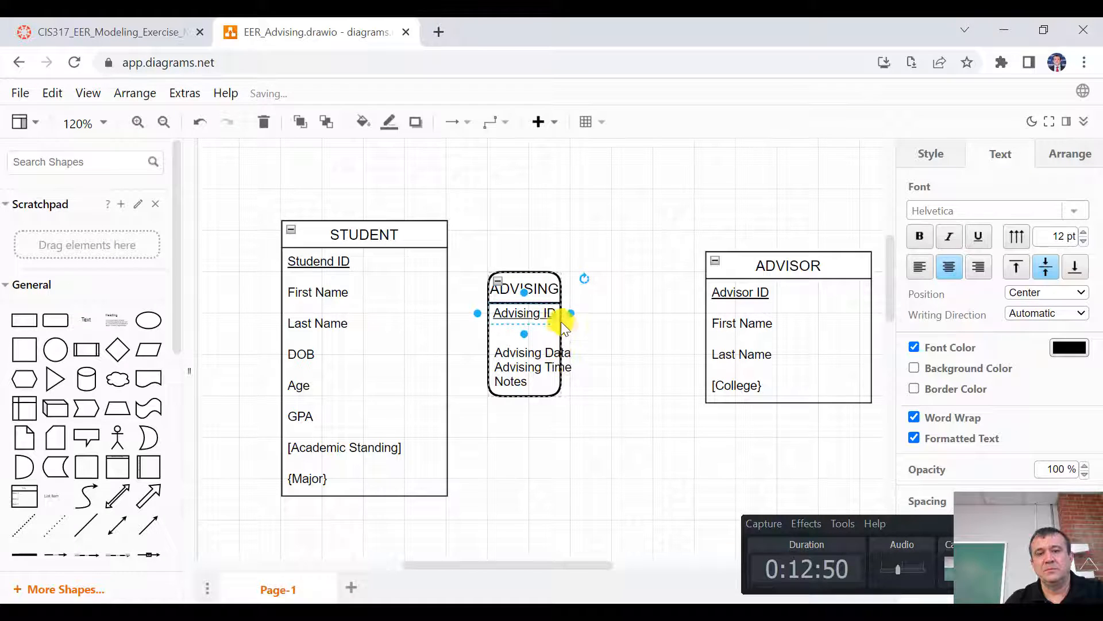
Widen the ADVISING entity to about 100 x 120 so its attributes fit inside the border.
click(534, 371)
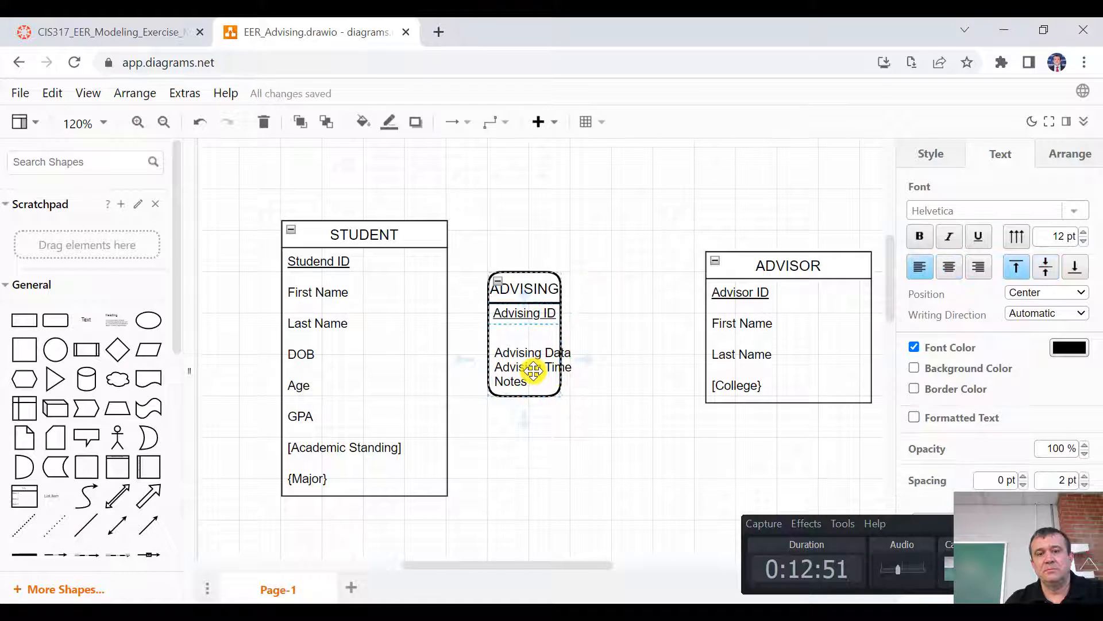
click(500, 333)
drag(561, 334, 592, 335)
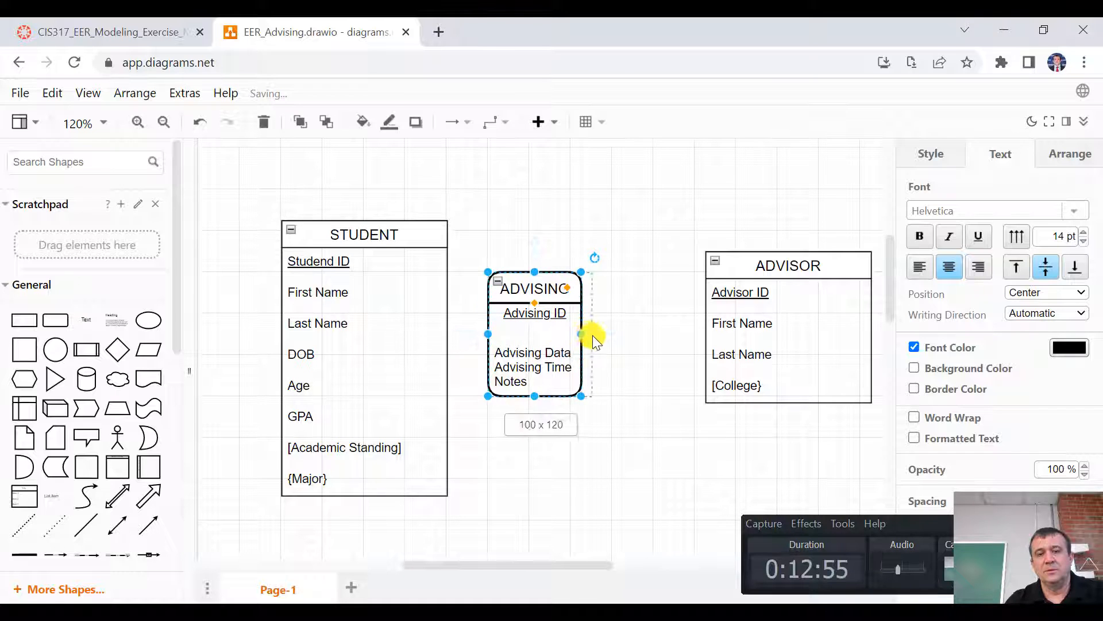
Left-align the underlined Advising ID text inside the ADVISING entity.
click(542, 313)
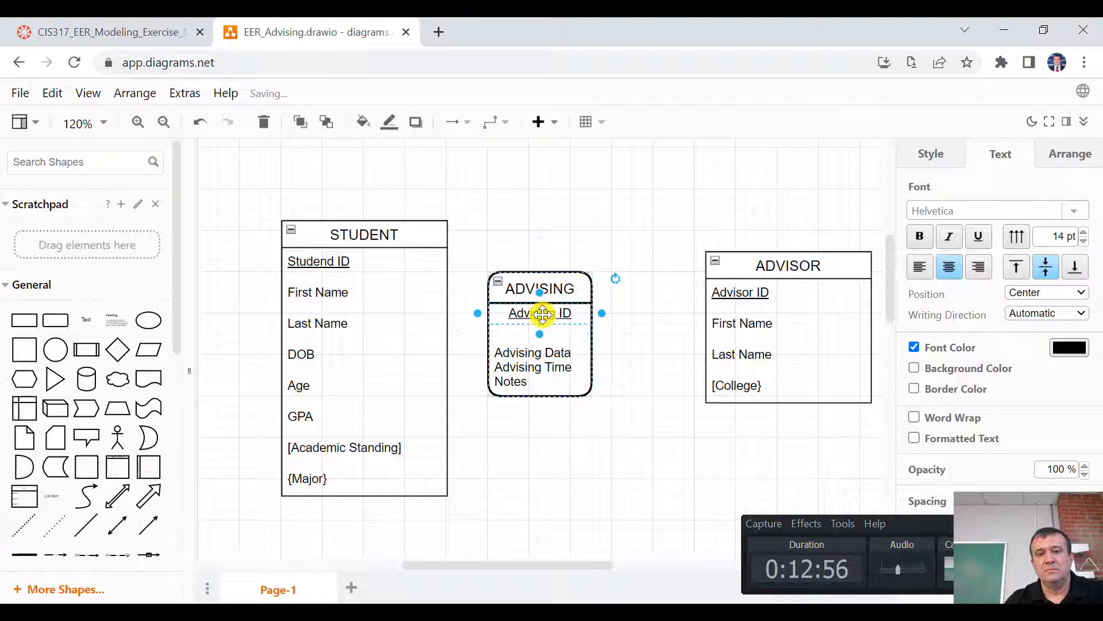
click(920, 266)
click(604, 407)
click(532, 349)
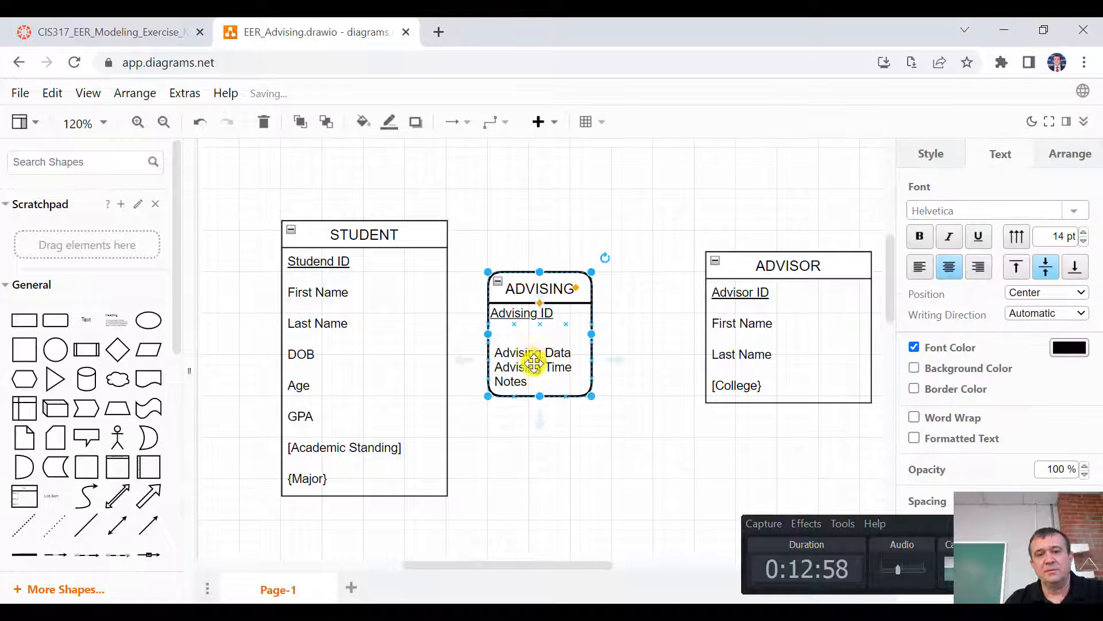
click(622, 427)
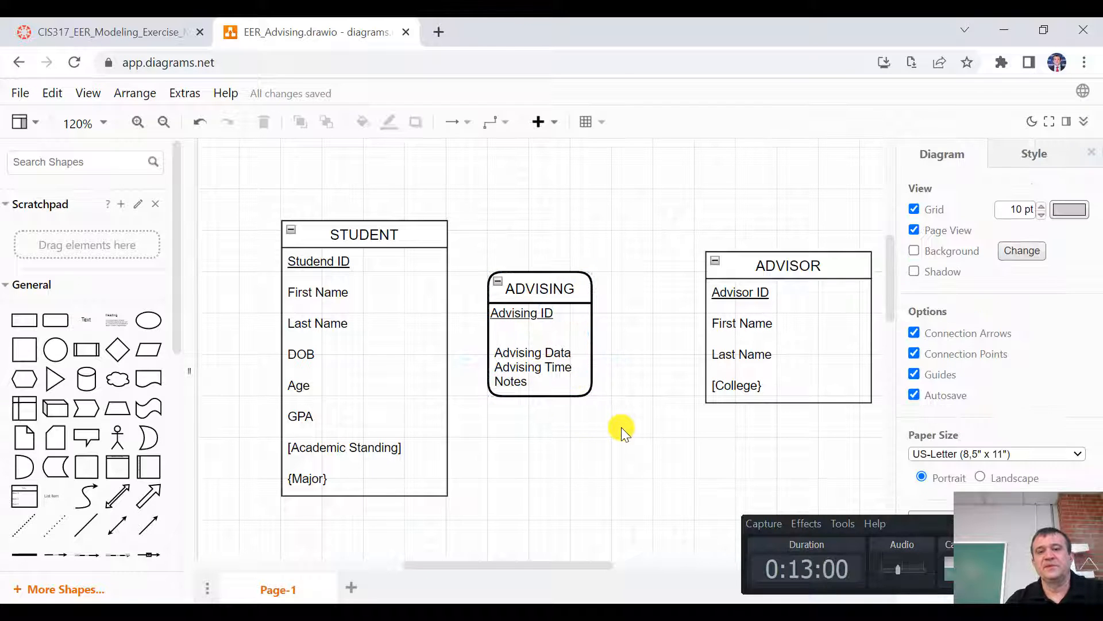
Move the ADVISING entity horizontally toward ADVISOR so it sits midway between the STUDENT and ADVISOR entities.
click(599, 287)
drag(599, 287, 641, 287)
click(691, 423)
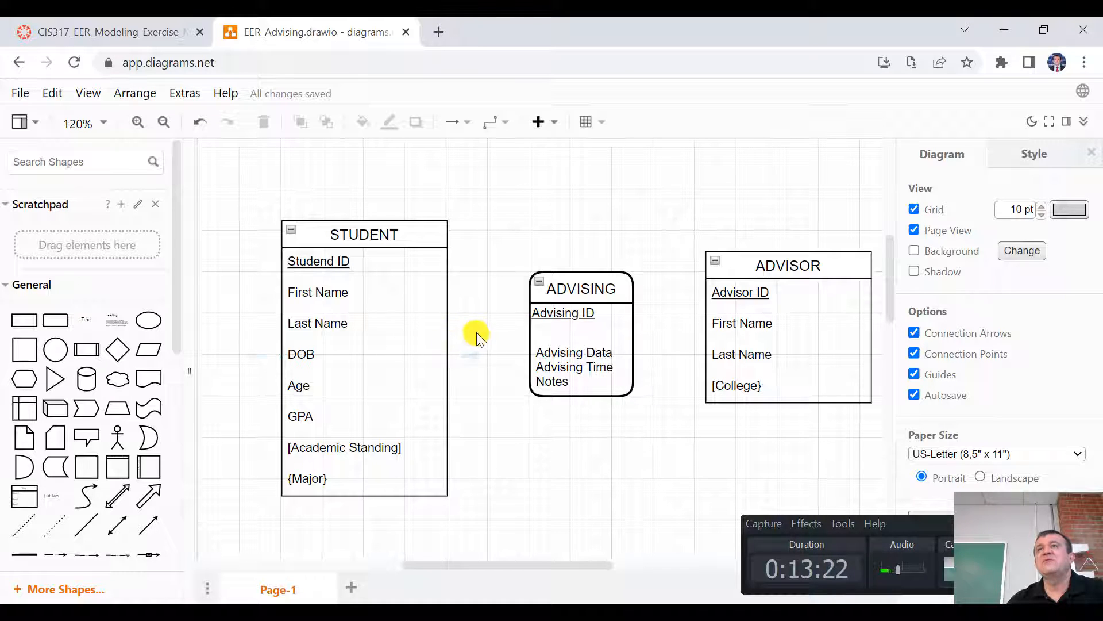
click(574, 322)
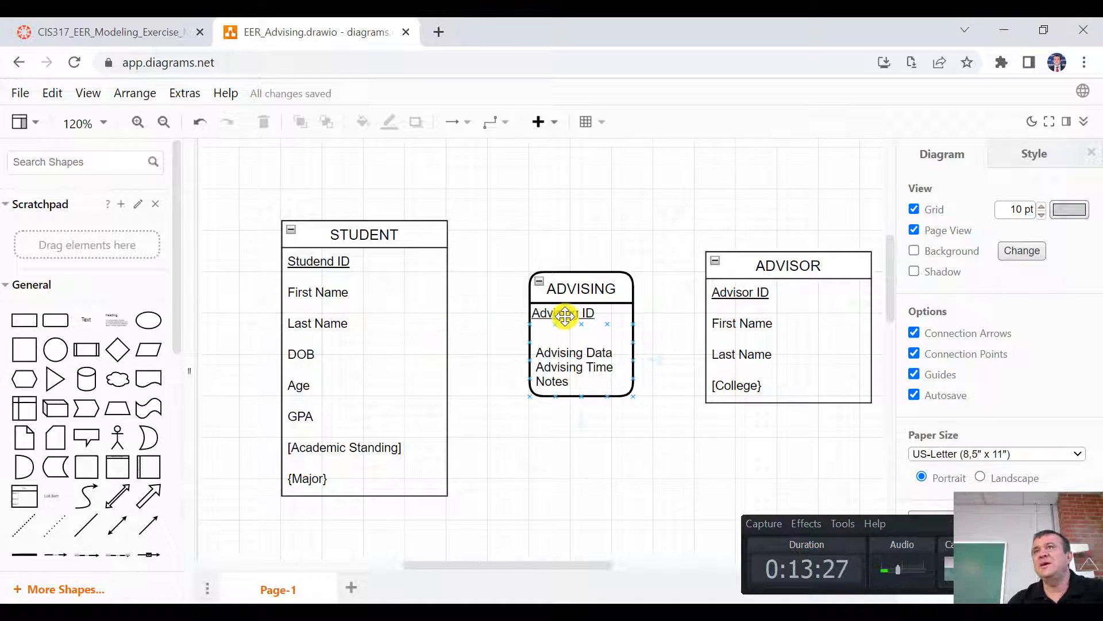
Connect STUDENT to ADVISING with a 1 Mandatory to Many Optional connector, placing the many end at ADVISING.
scroll(37, 523, down, 1)
scroll(86, 482, down, 2)
click(86, 480)
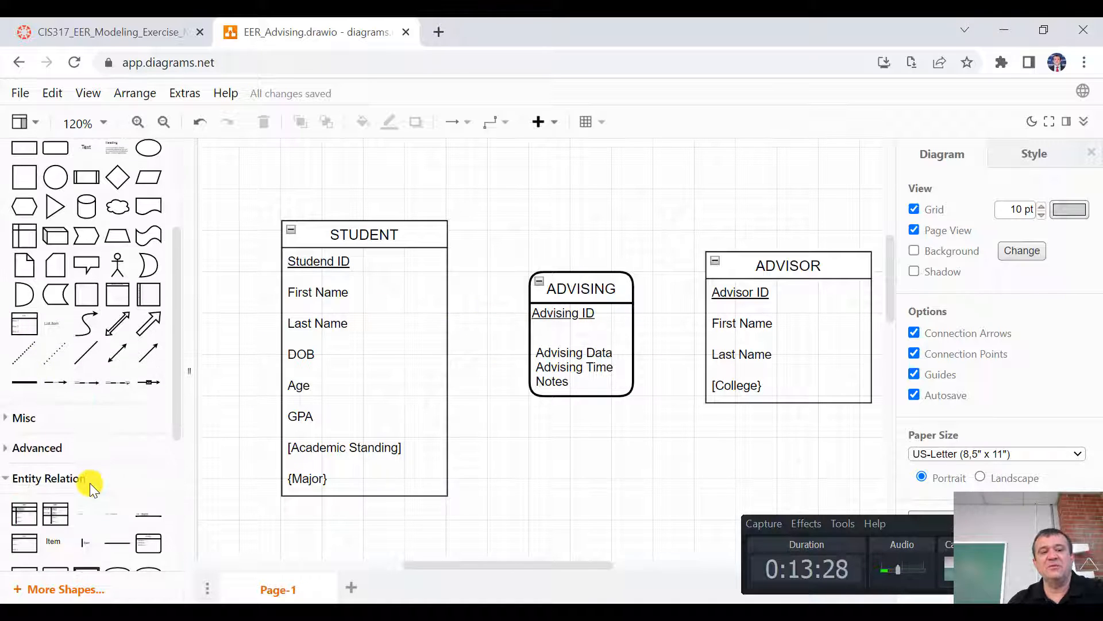
scroll(86, 481, down, 4)
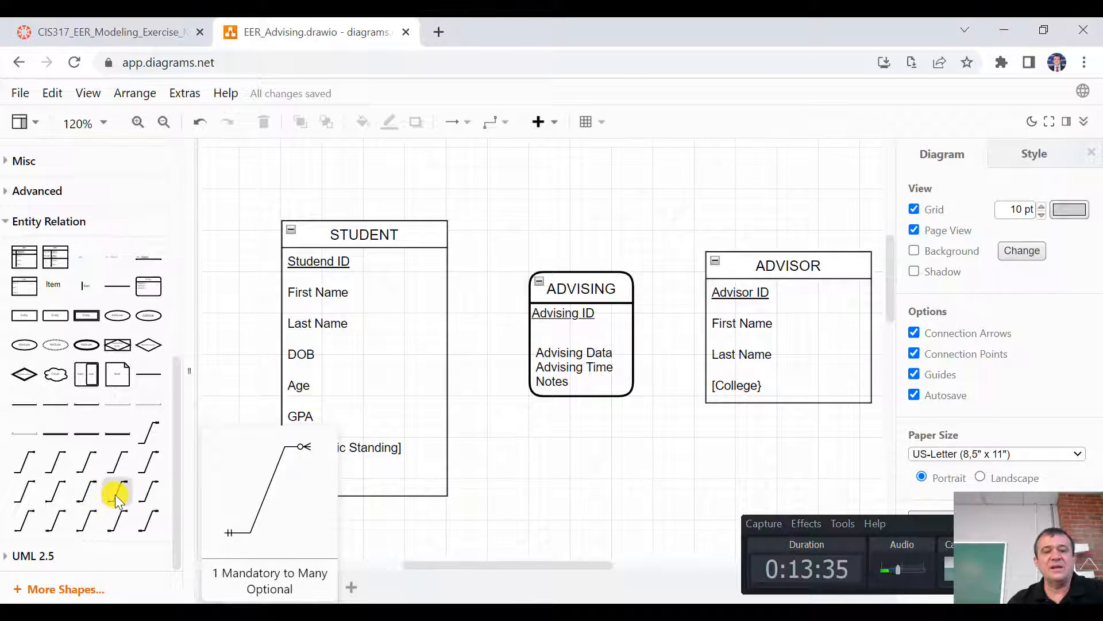
drag(115, 495, 467, 409)
drag(466, 504, 447, 356)
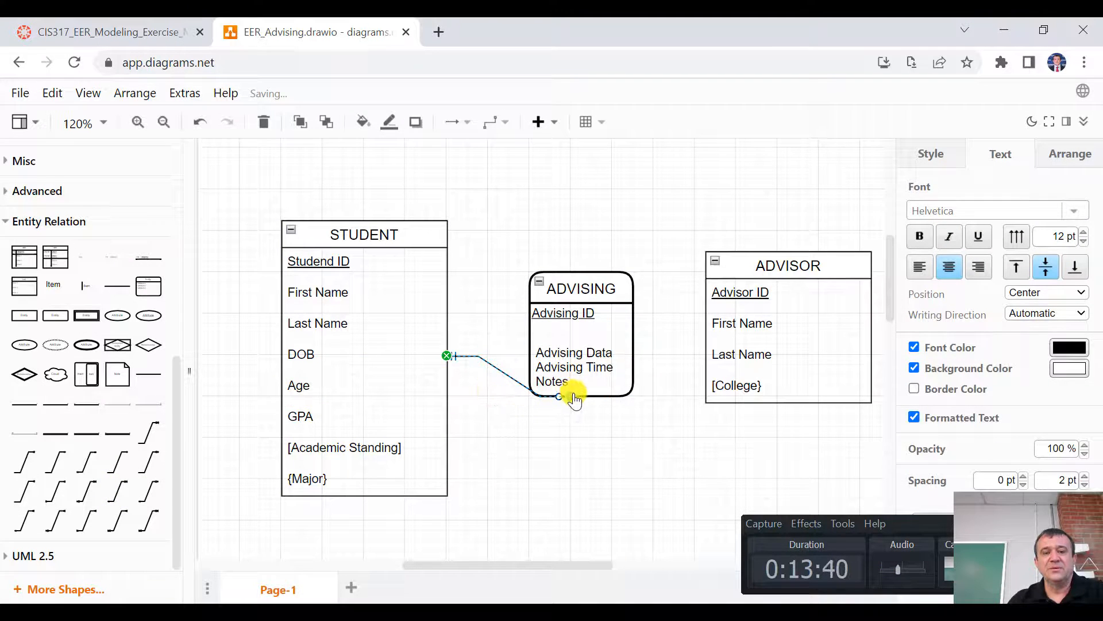
drag(571, 396, 529, 350)
mouse_move(161, 289)
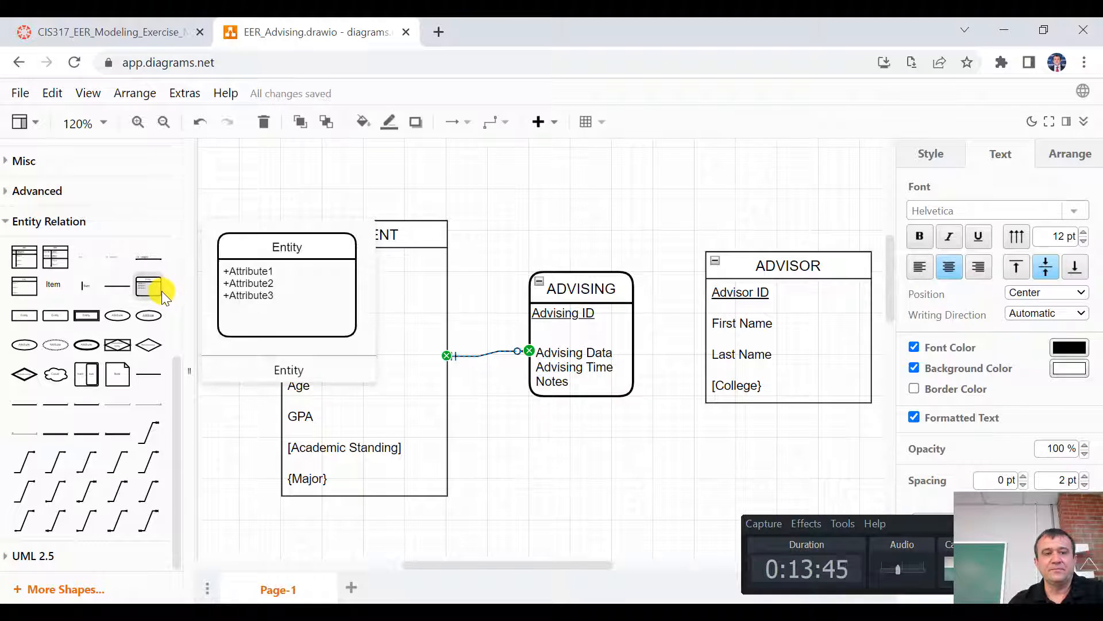
click(668, 480)
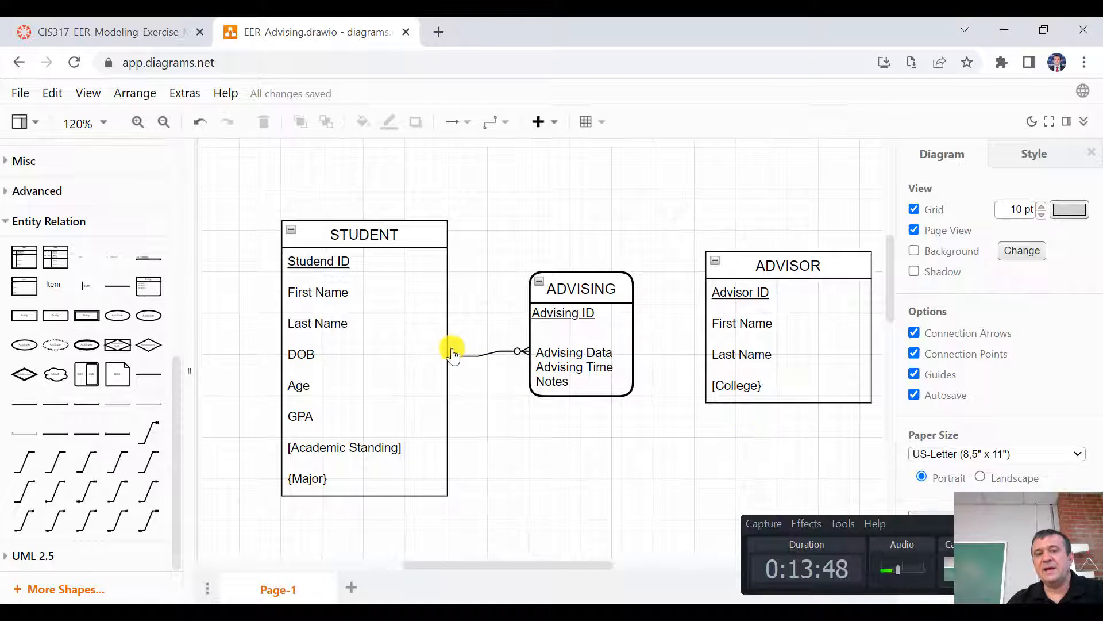
Connect ADVISOR to ADVISING with a 1 Mandatory to Many Optional connector, placing the many end at ADVISING.
mouse_move(660, 365)
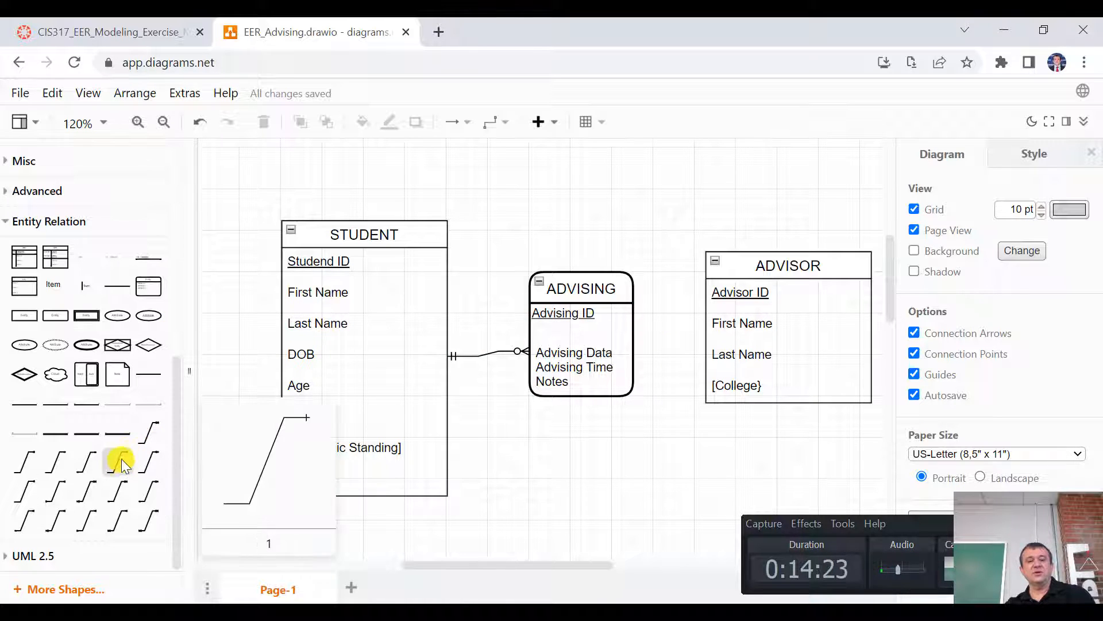
mouse_move(150, 485)
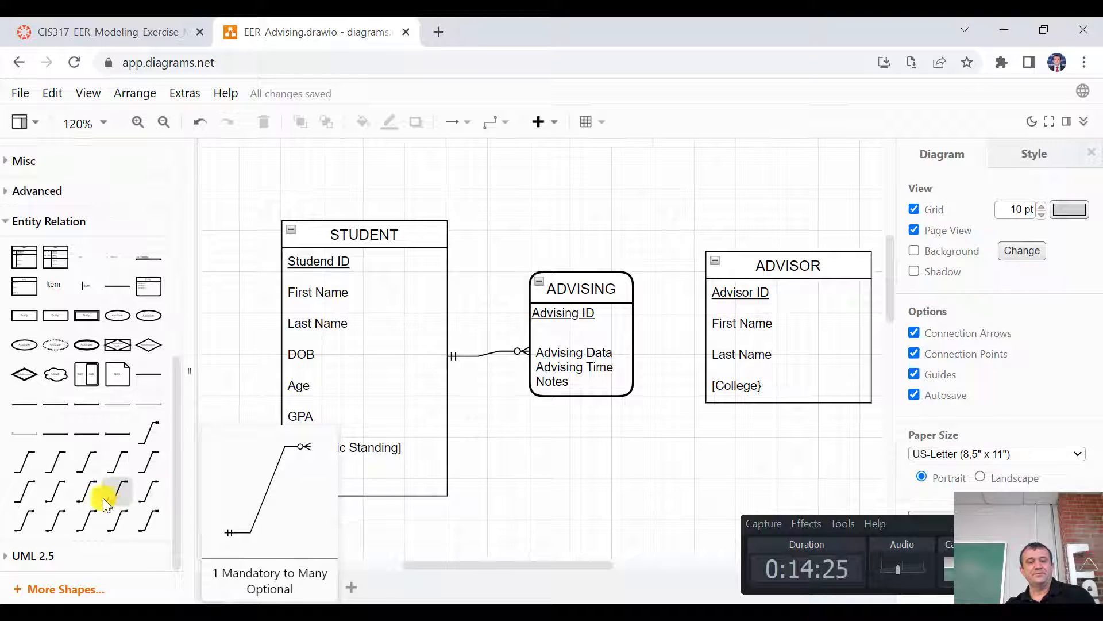
mouse_move(110, 496)
drag(110, 496, 638, 446)
drag(632, 540, 706, 354)
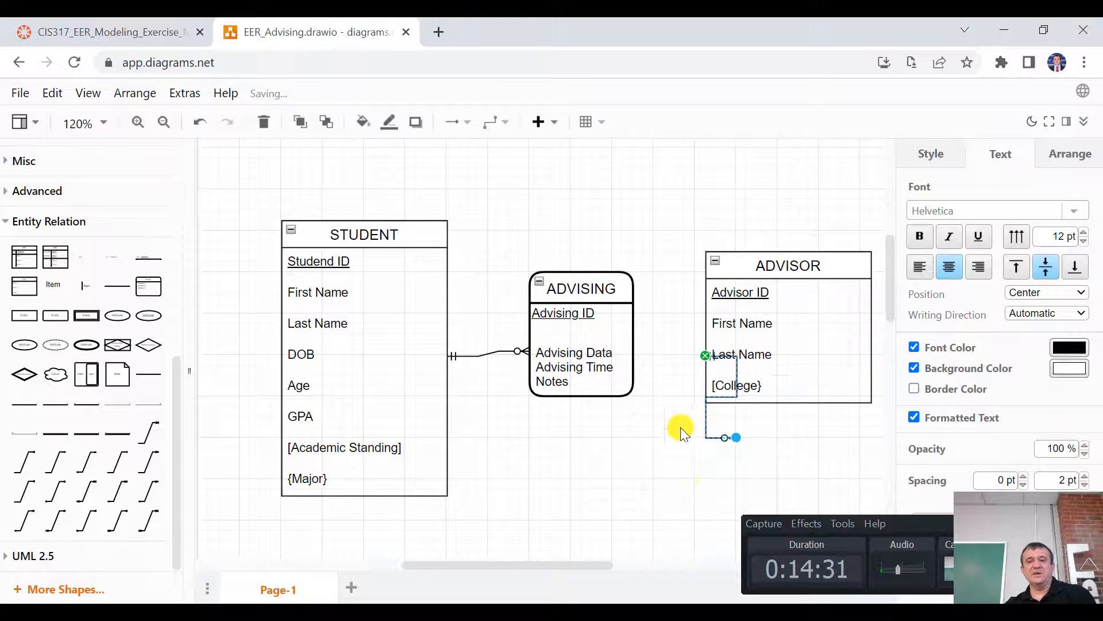
drag(738, 444, 629, 356)
click(655, 436)
Change both relationship connectors, ADVISING–ADVISOR and STUDENT–ADVISING, to the straight line style.
click(683, 355)
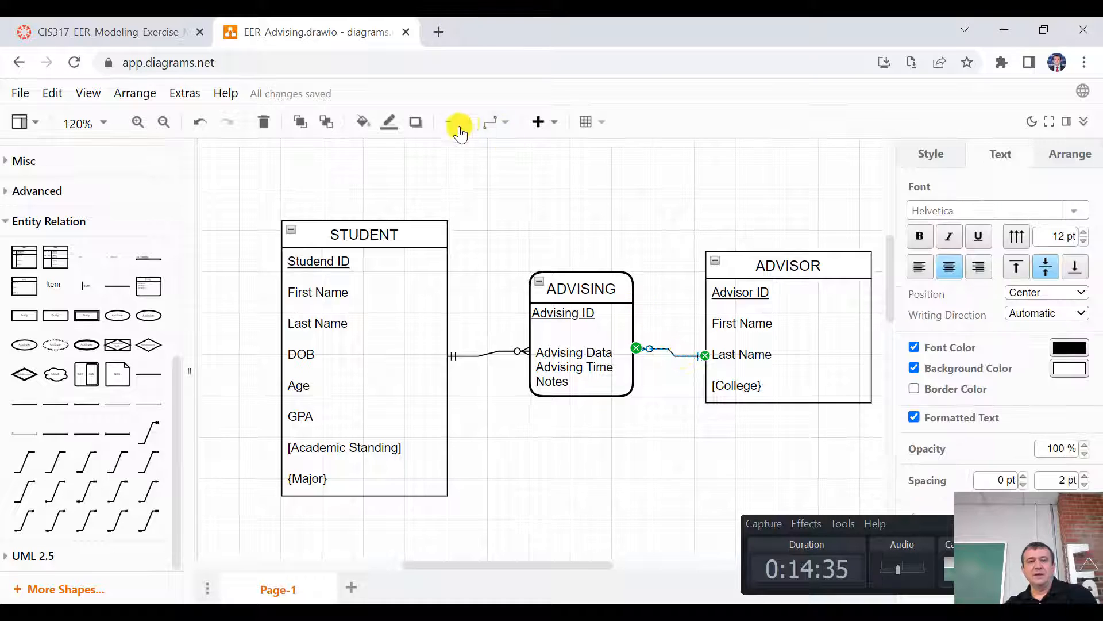
click(505, 132)
click(493, 150)
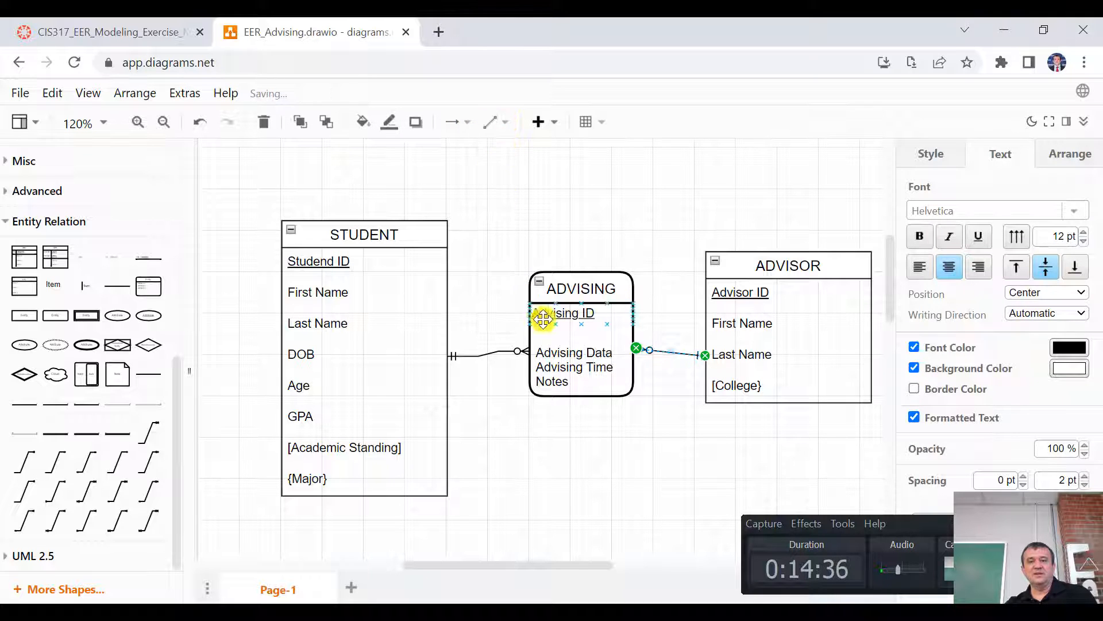
click(499, 351)
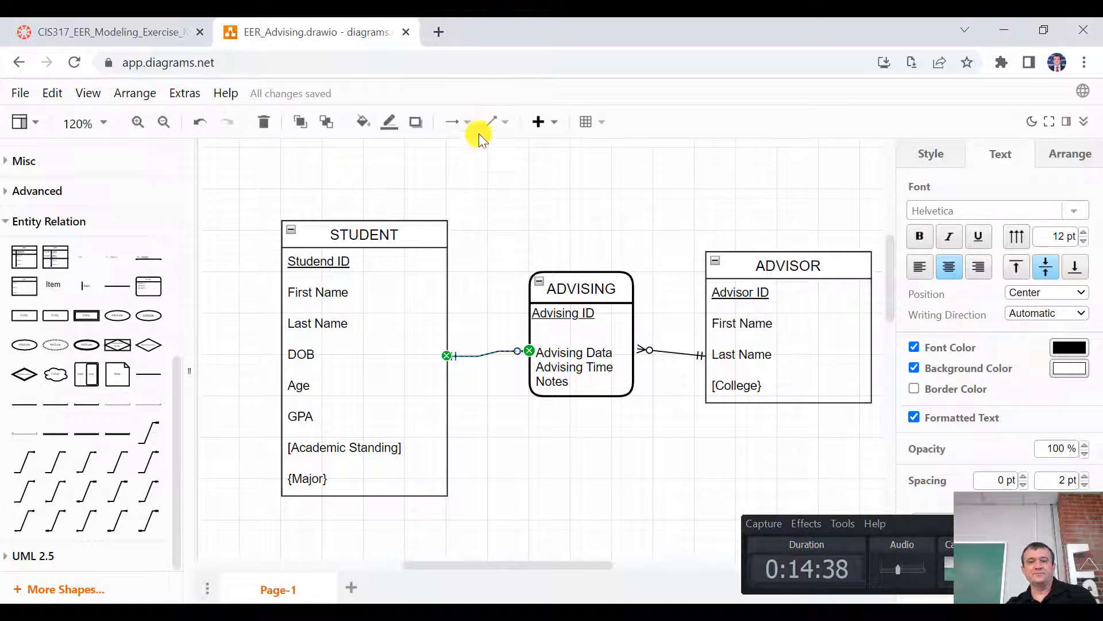
click(491, 122)
click(488, 167)
Shift the STUDENT entity slightly upward so its connector to ADVISING runs nearly level.
click(404, 300)
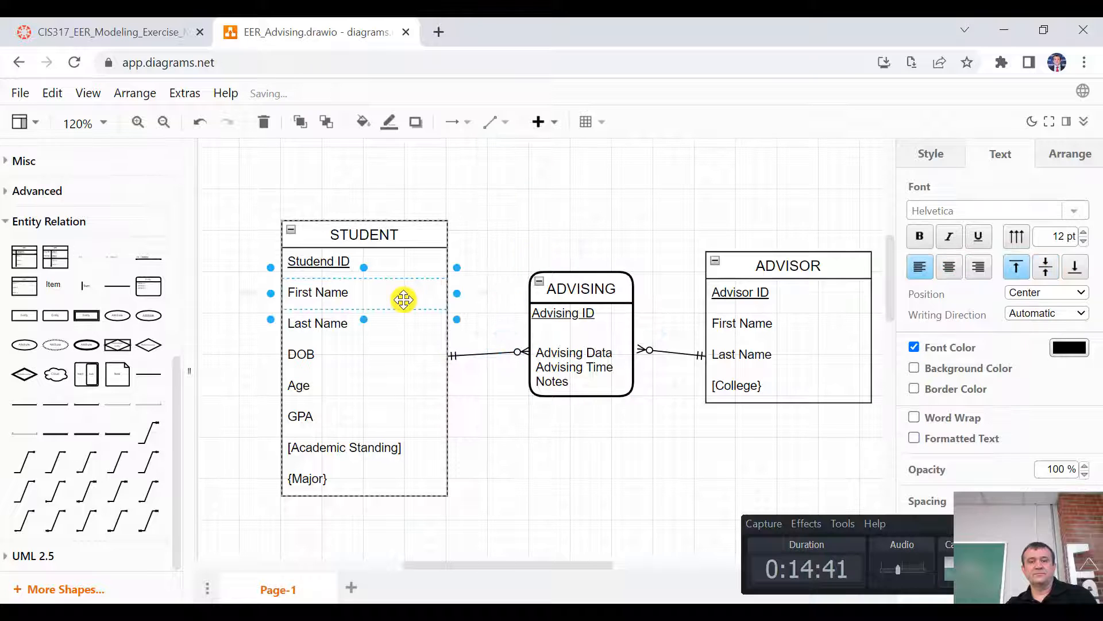
click(388, 235)
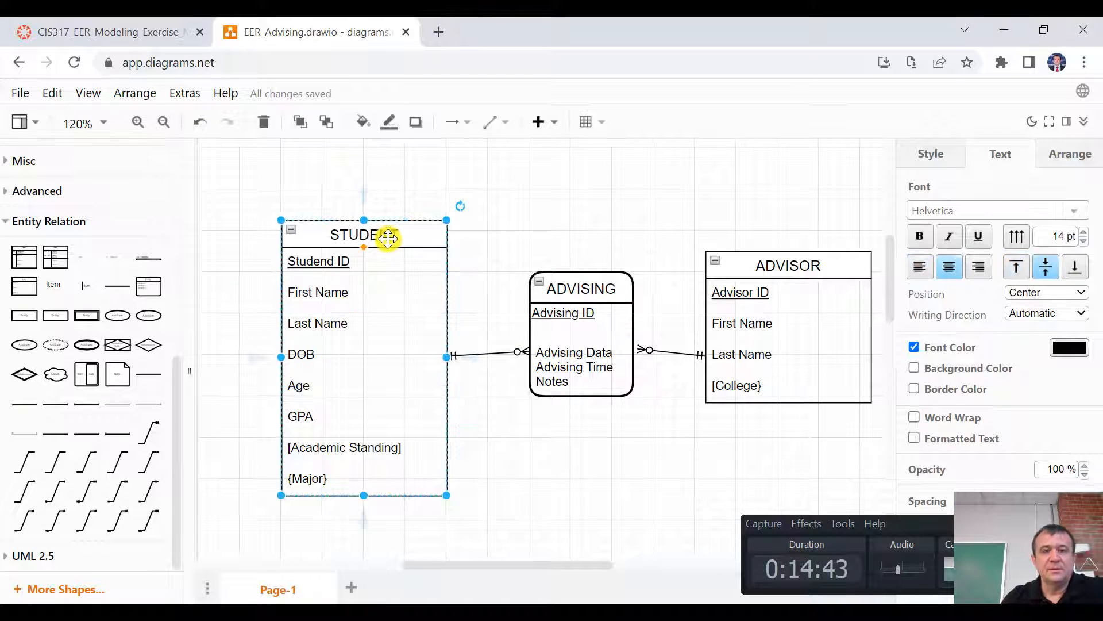
drag(388, 238, 388, 231)
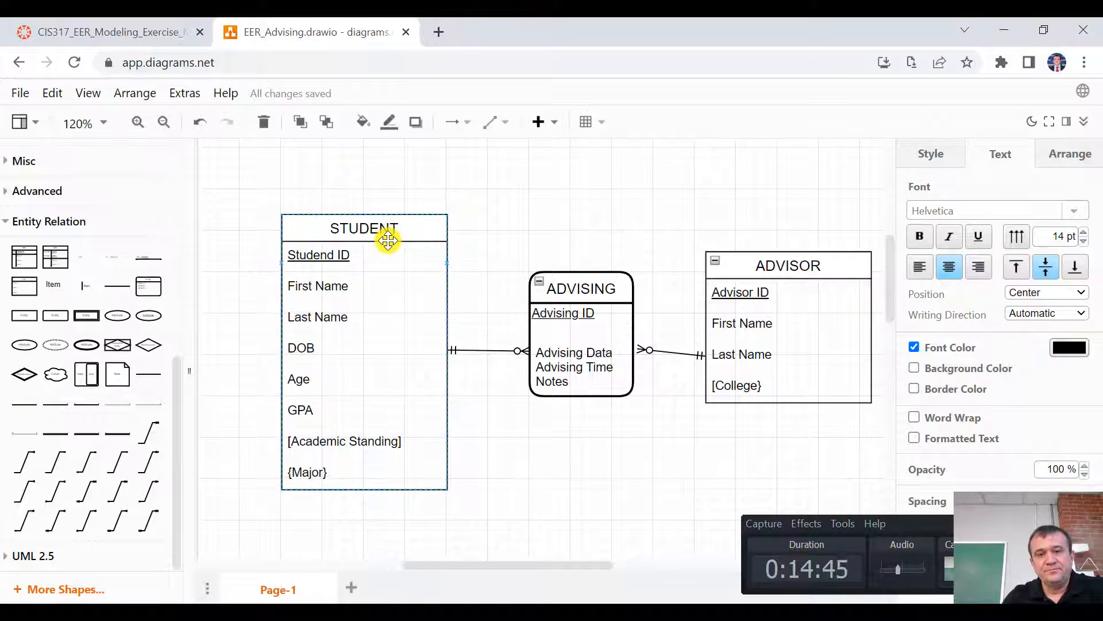
Nudge the ADVISOR entity slightly upward so its connector to ADVISING runs level.
click(797, 279)
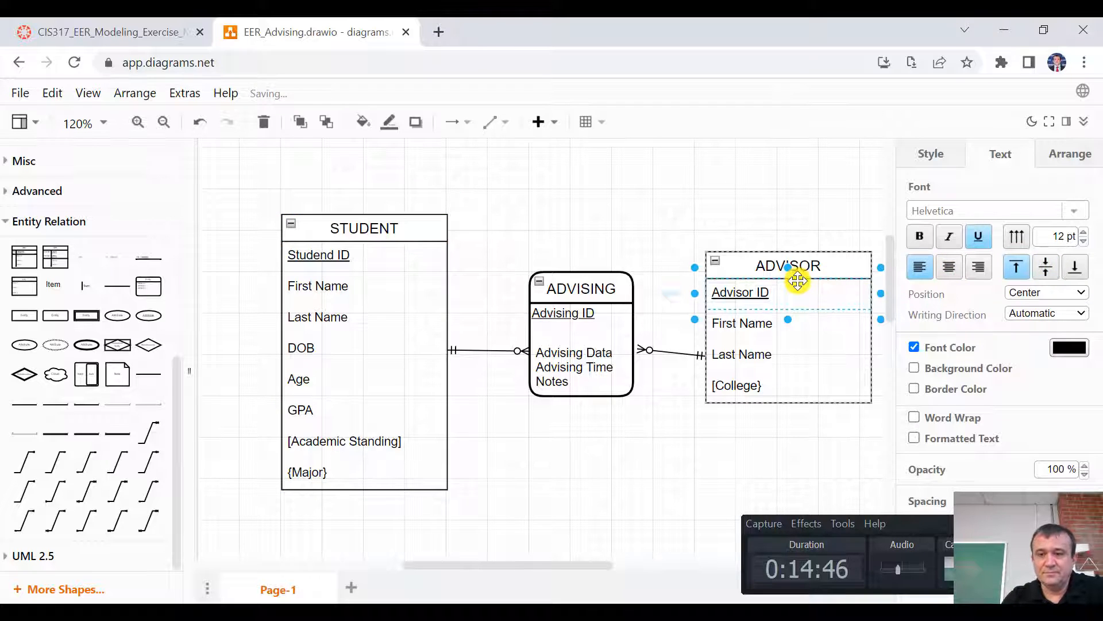
click(809, 265)
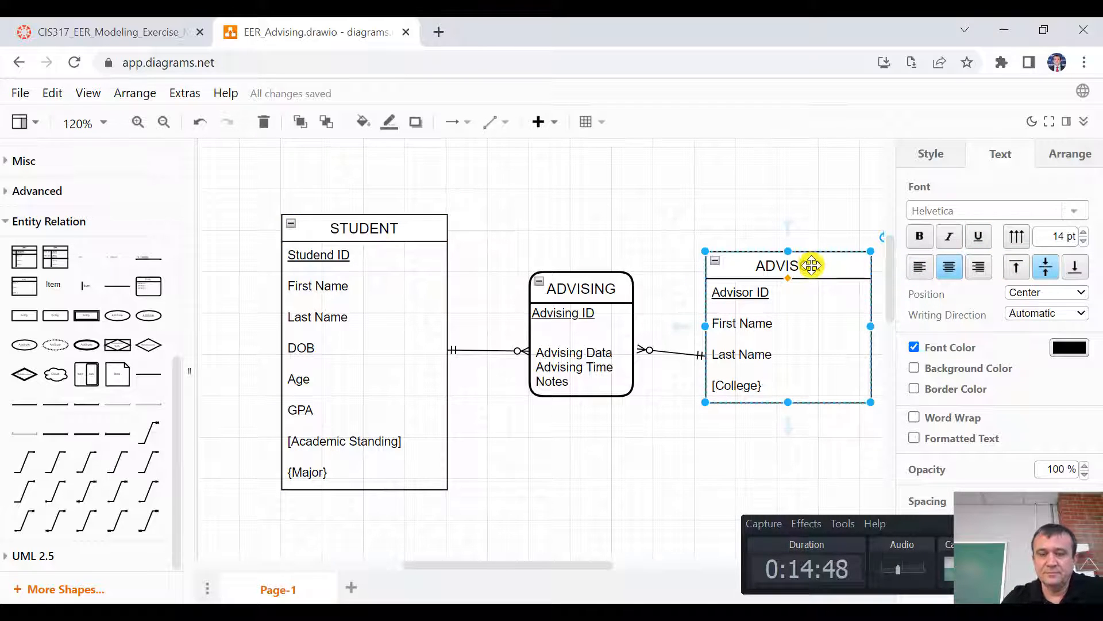
key(Up)
key(Up)
key(Up)
key(Up)
key(Up)
key(Up)
key(Up)
key(Up)
key(Up)
key(Up)
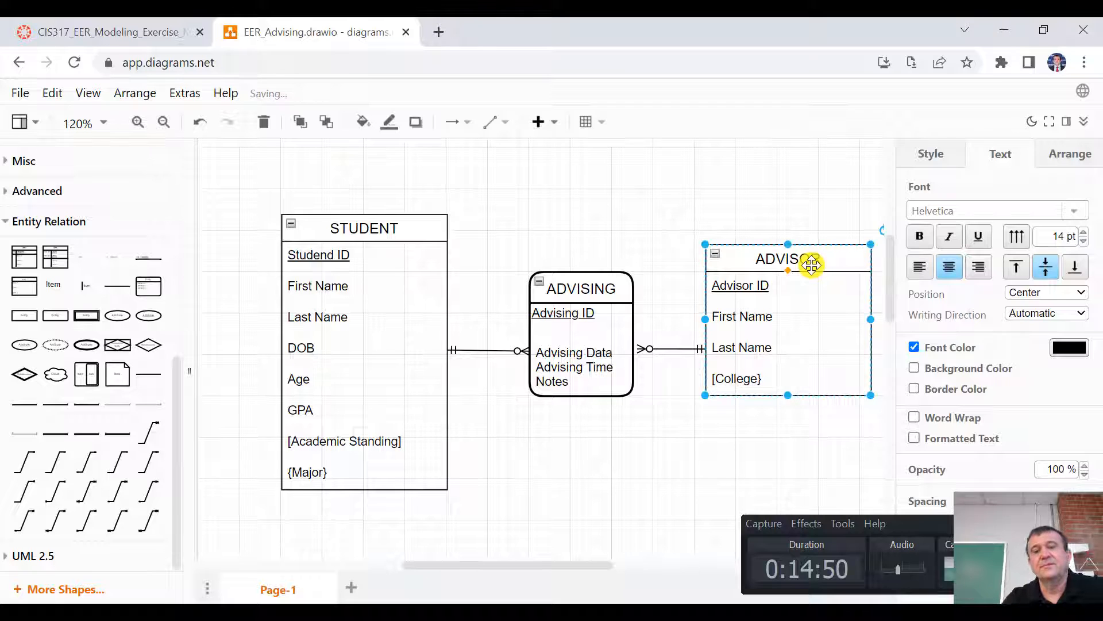
click(547, 443)
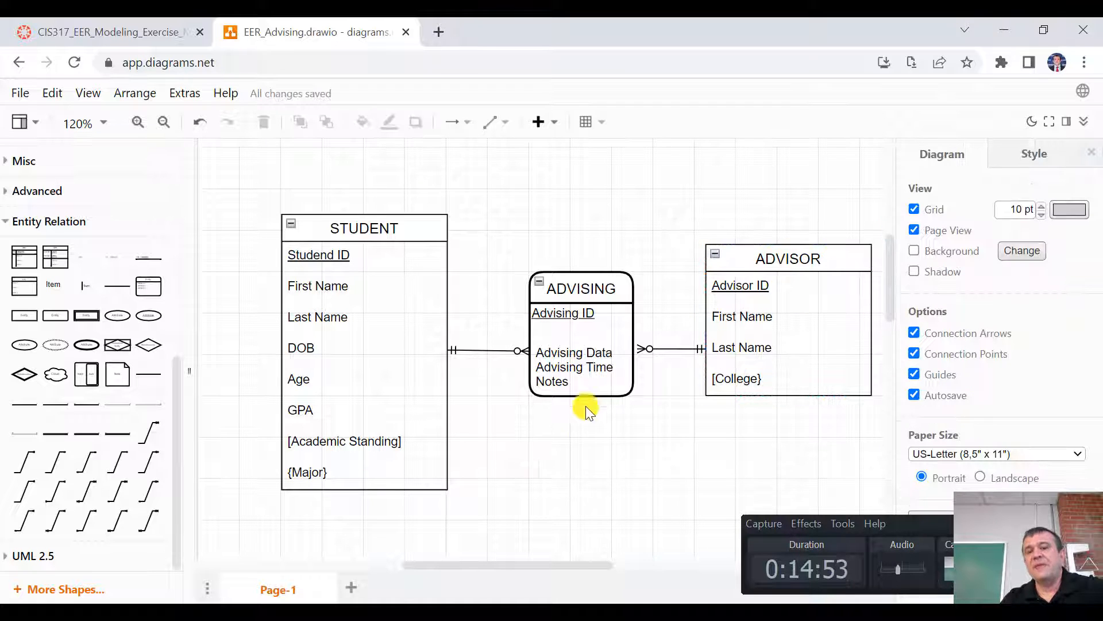
click(585, 319)
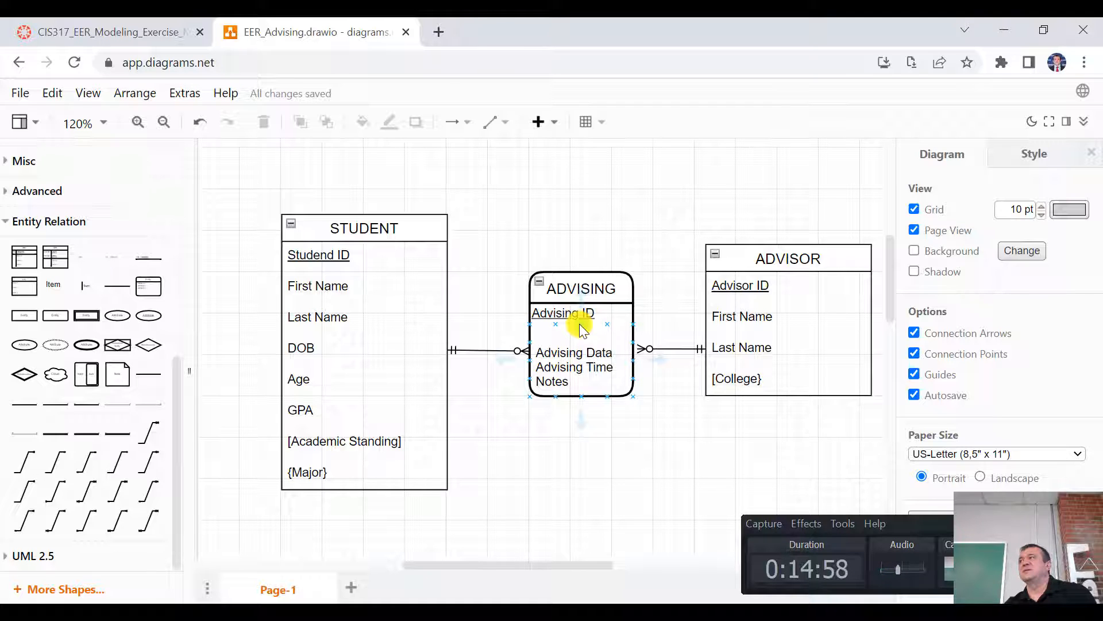
click(580, 323)
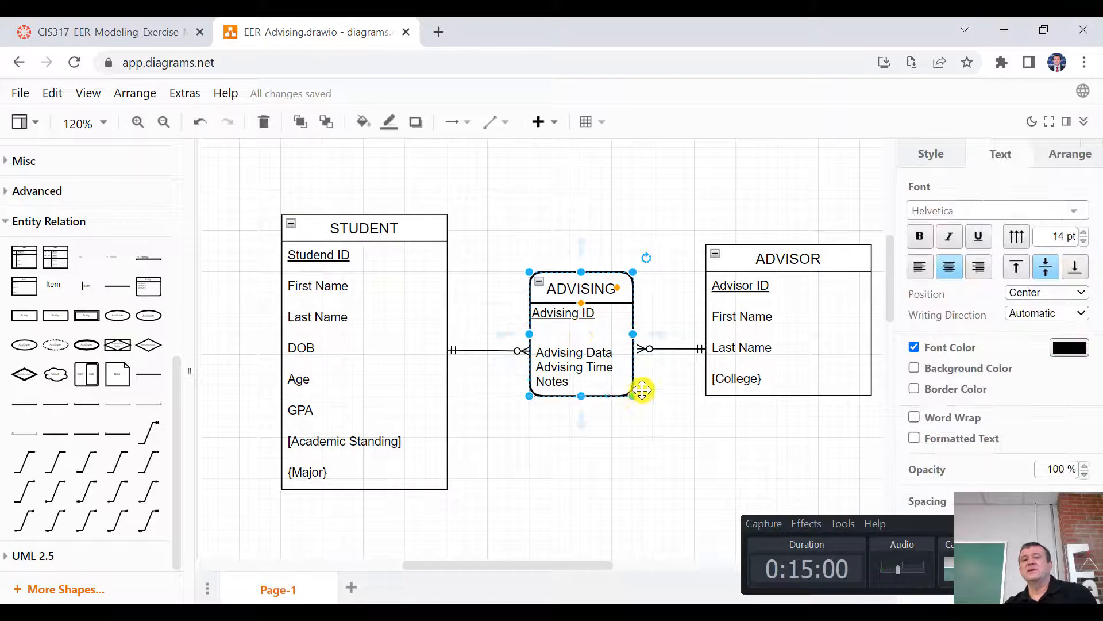
click(802, 270)
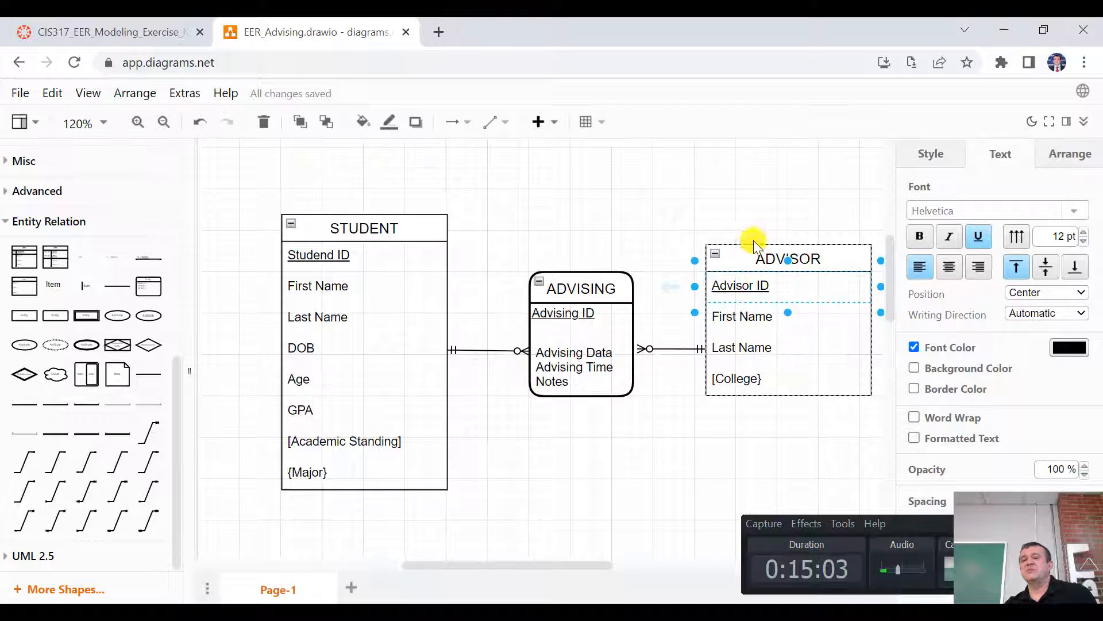
click(631, 488)
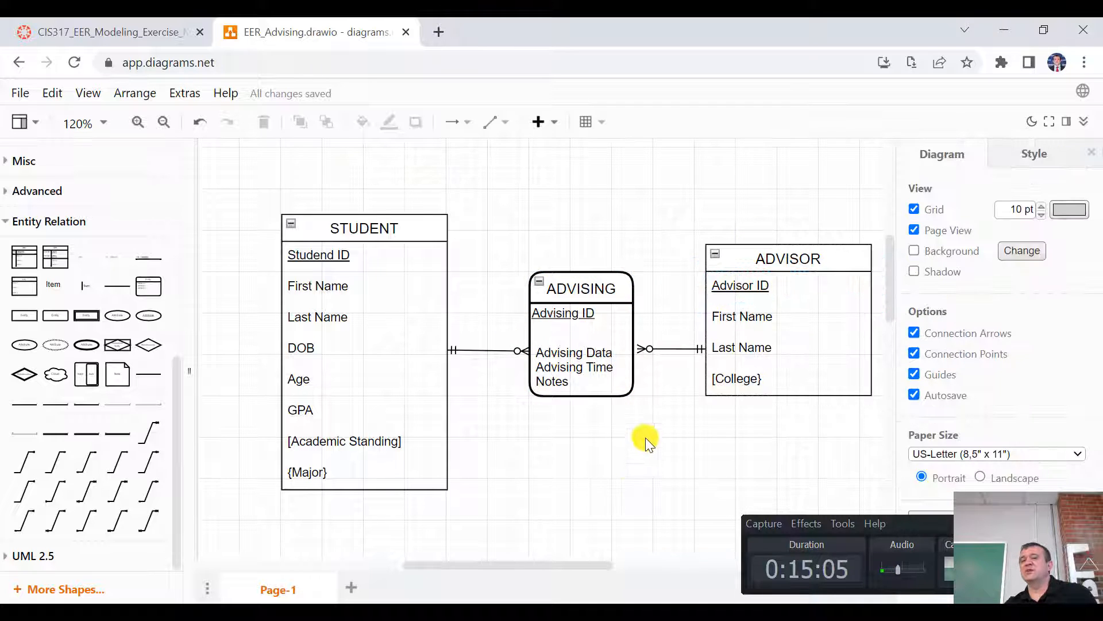